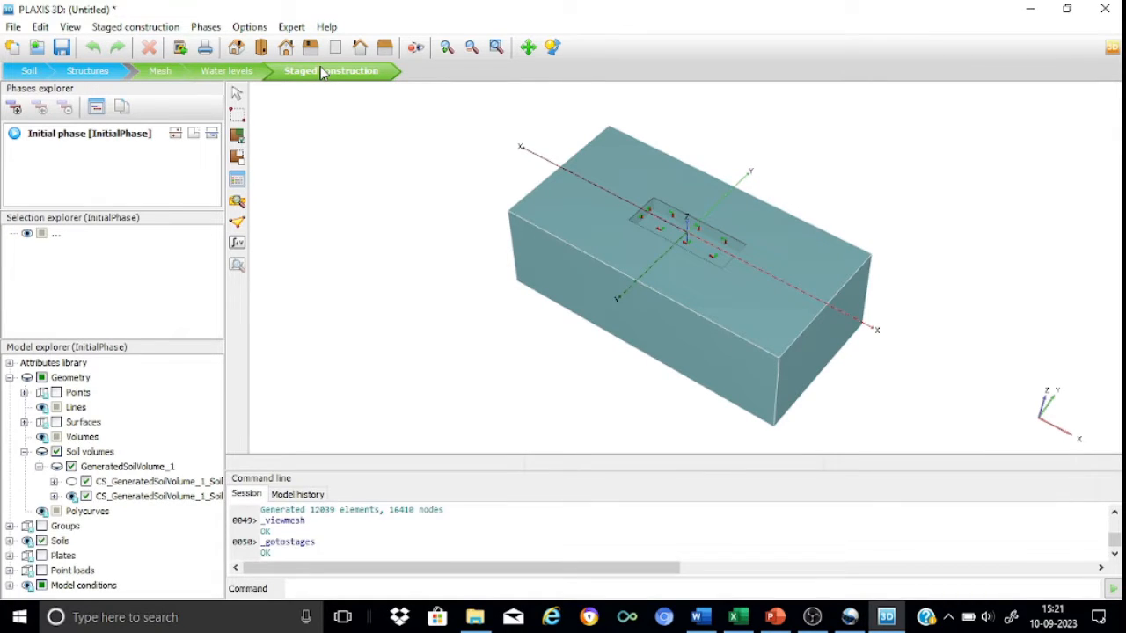
# - Review the calculation settings of the initial phase
pyautogui.click(70, 139)
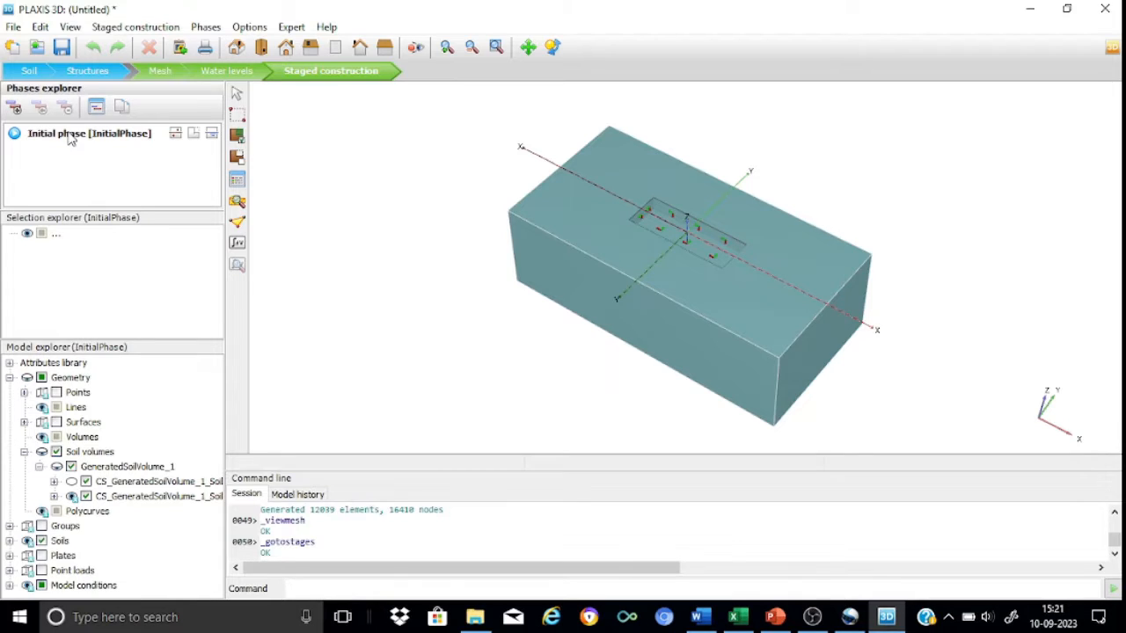
pyautogui.doubleClick(71, 139)
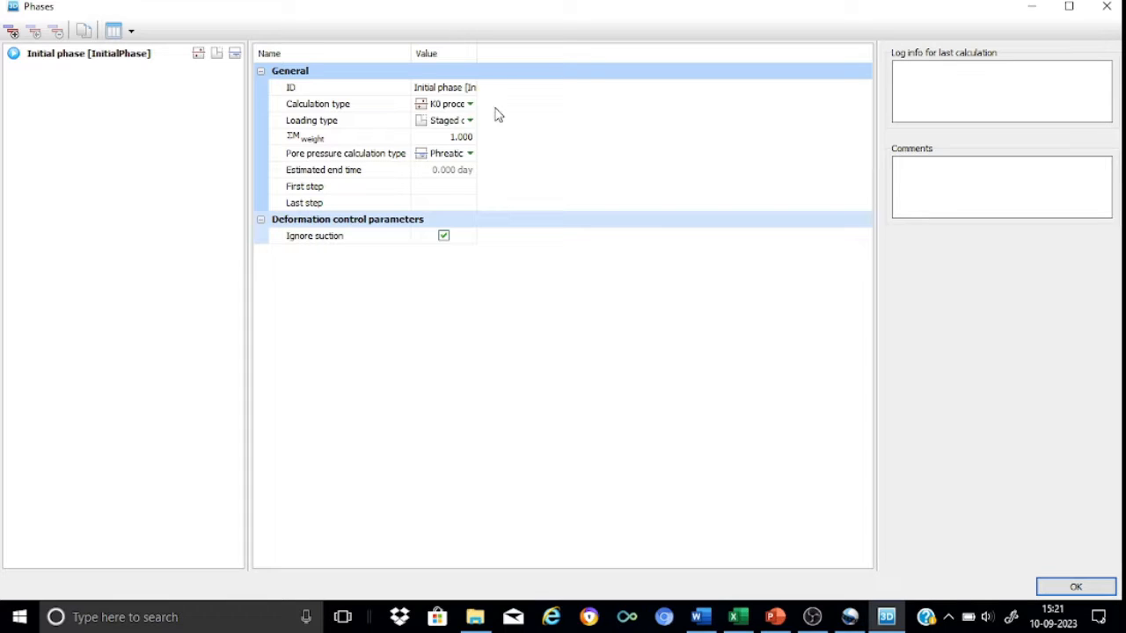
pyautogui.click(1074, 587)
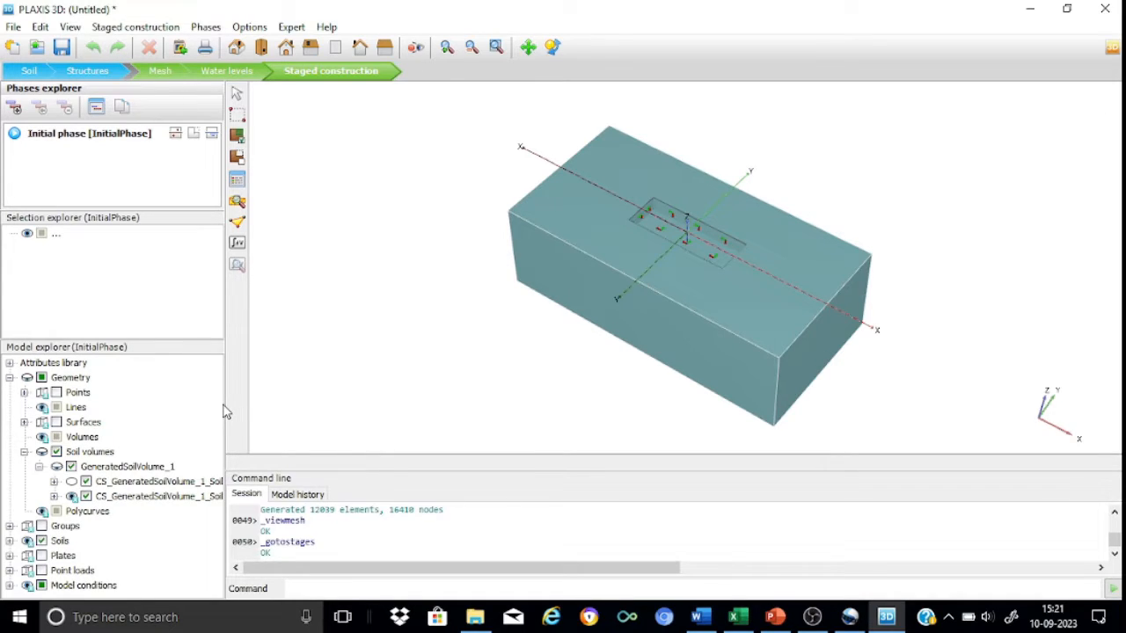
# - Make the soil cluster Soil_1_2 visible in the initial phase
pyautogui.click(9, 378)
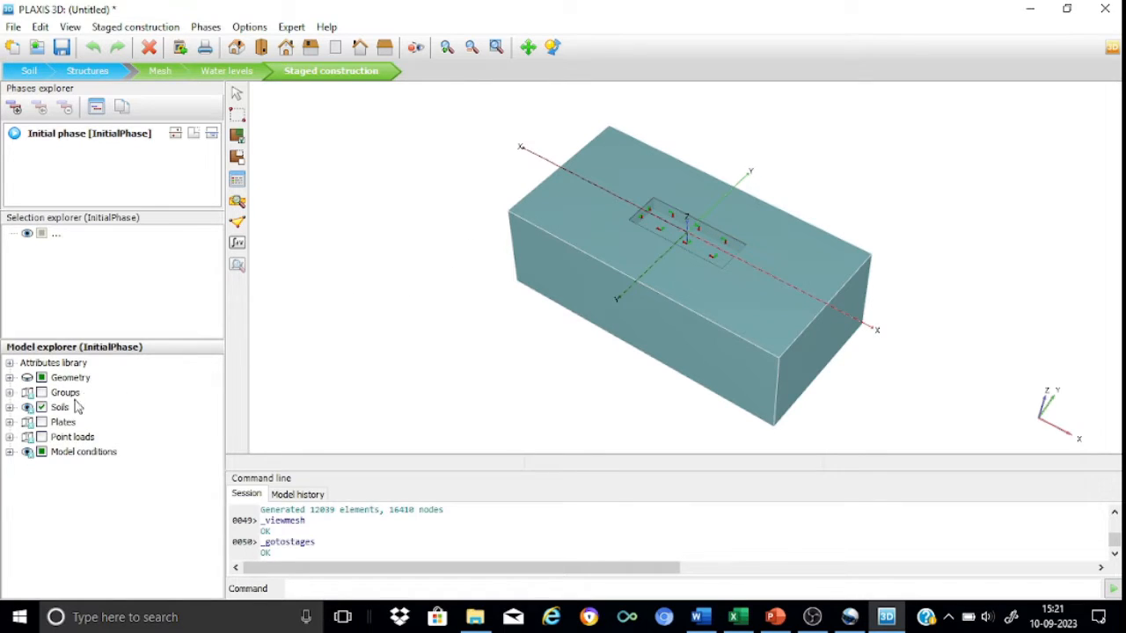
pyautogui.click(8, 407)
pyautogui.click(24, 423)
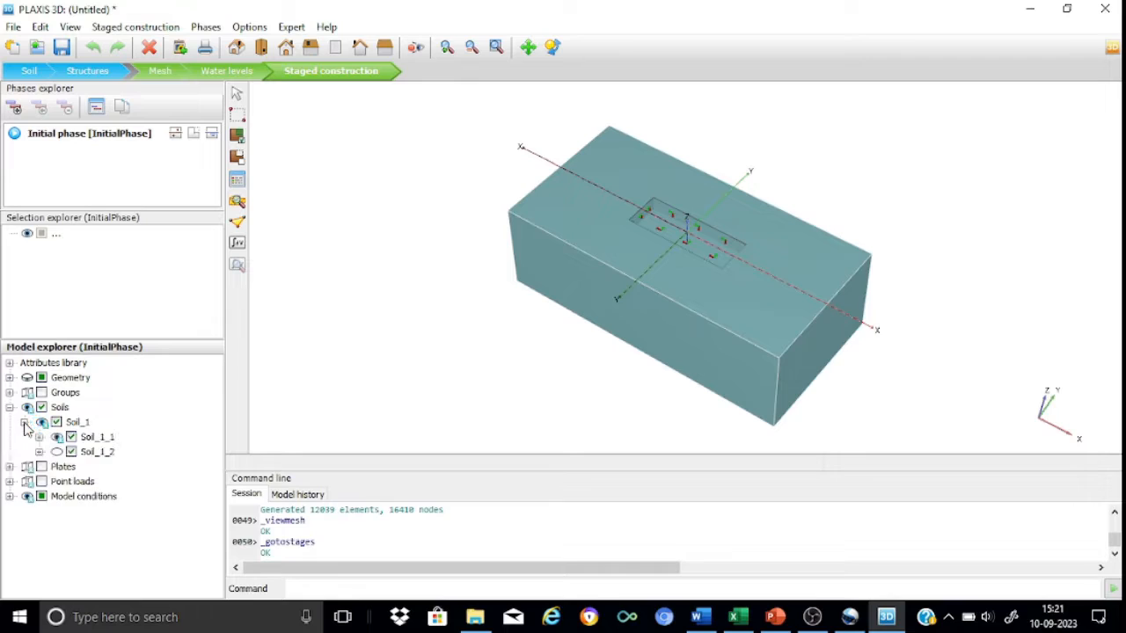
pyautogui.click(57, 453)
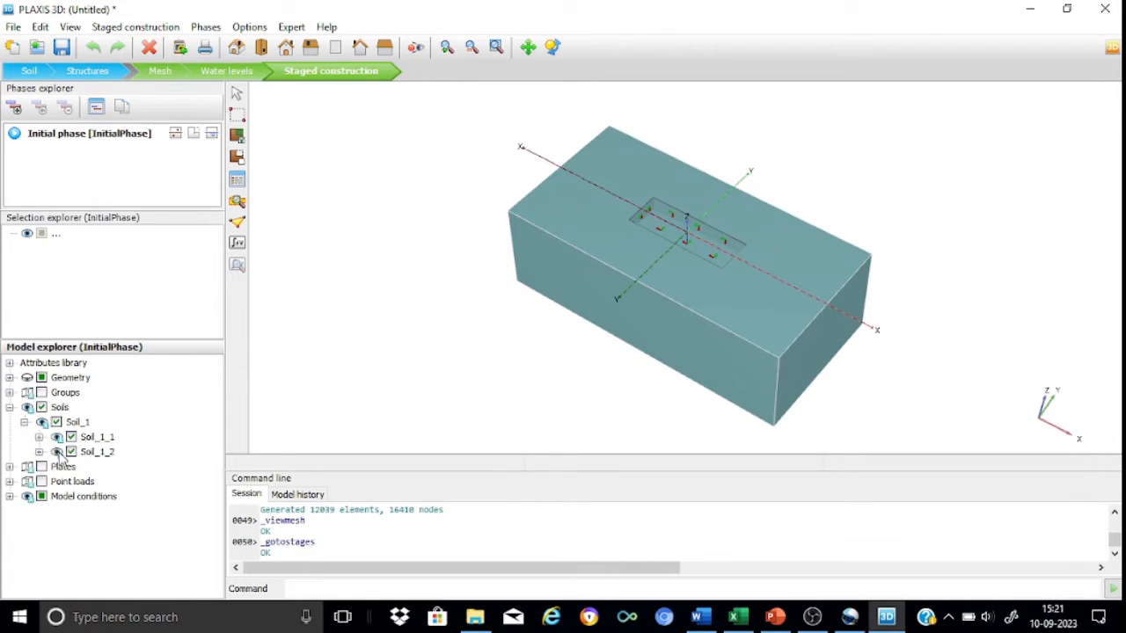
pyautogui.click(9, 407)
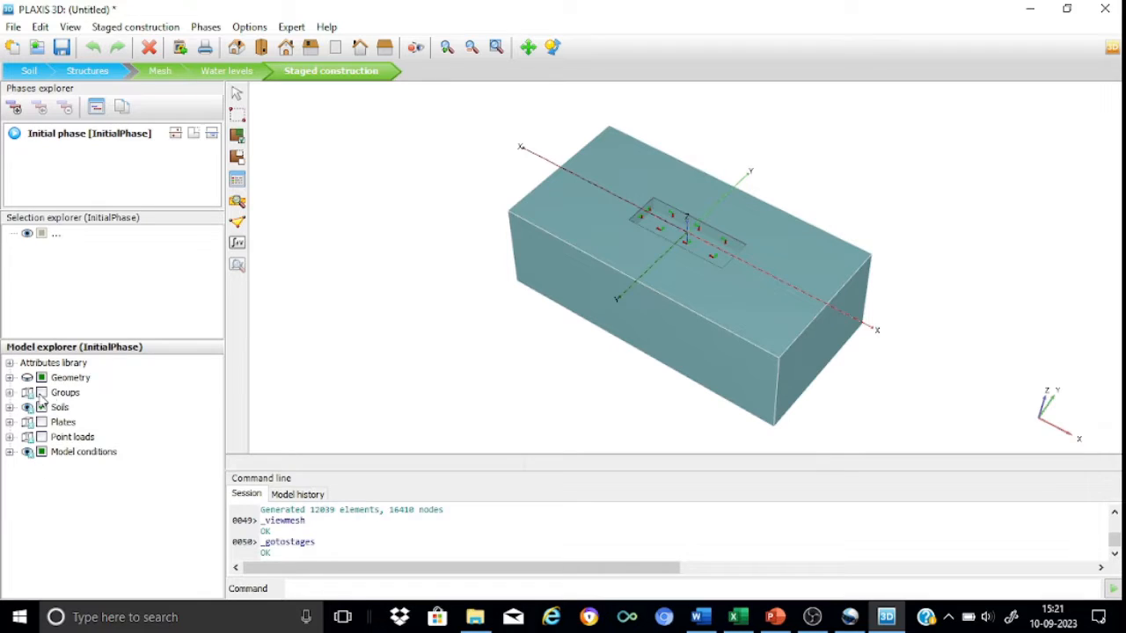
# - Show the hidden part of GeneratedSoilVolume_1 so the excavation area is filled with soil in the initial phase
pyautogui.click(8, 378)
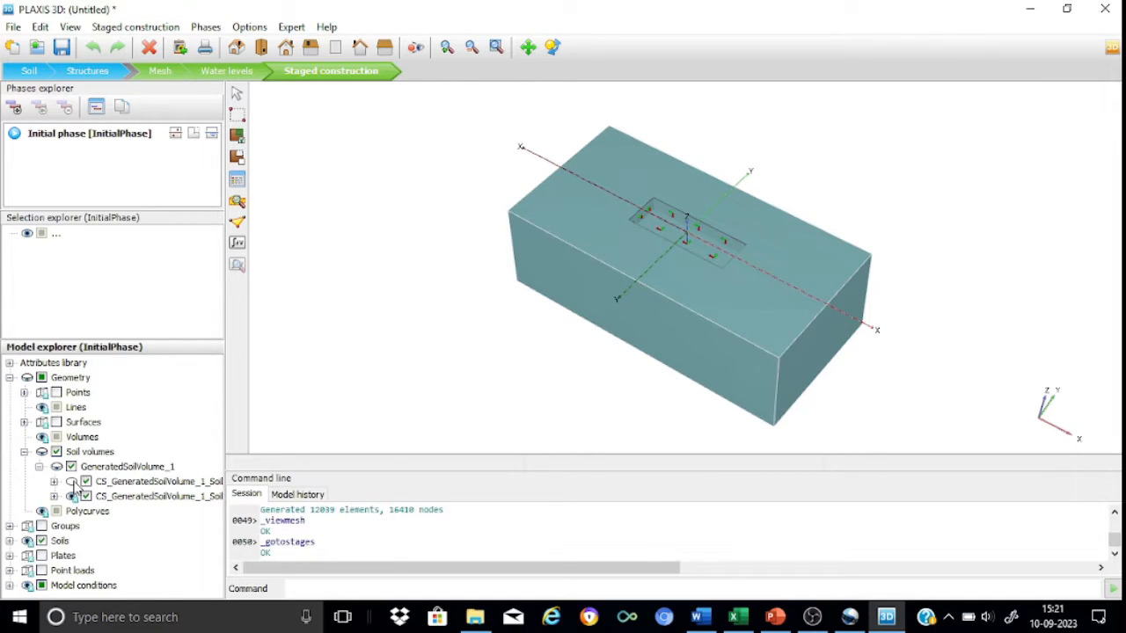
pyautogui.click(72, 483)
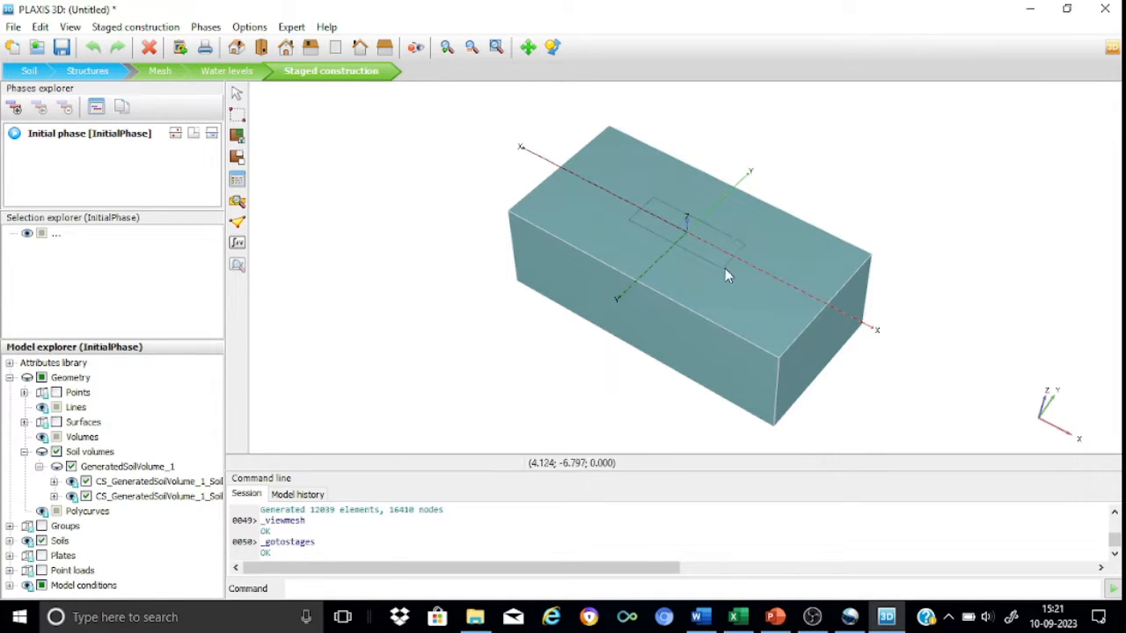
pyautogui.click(9, 378)
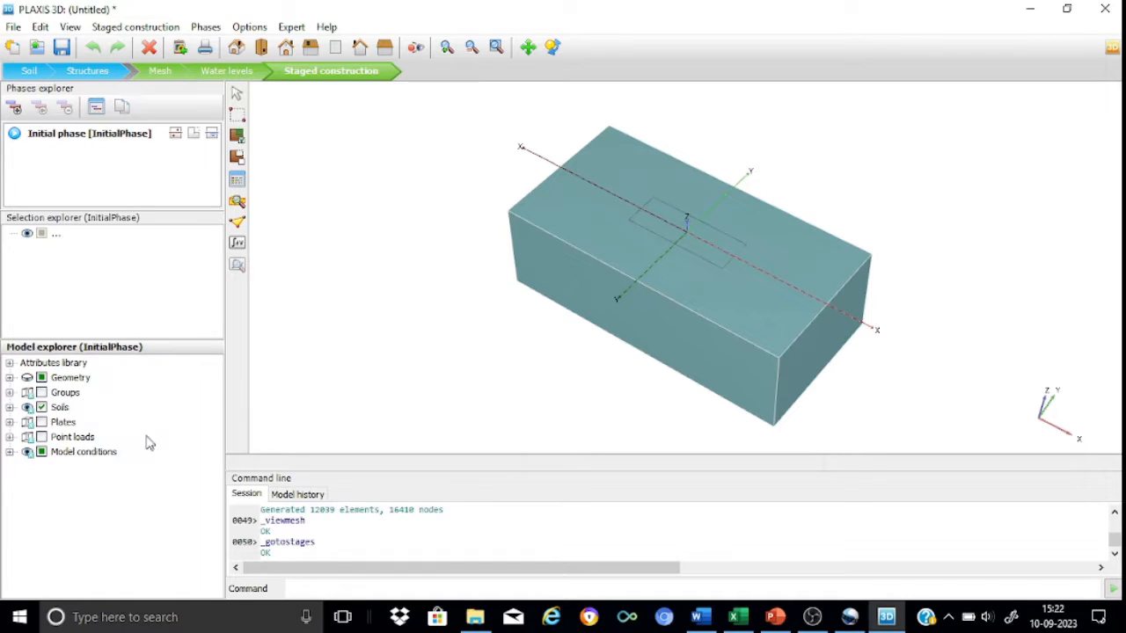
# - Add a calculation phase after the initial phase and name it Excavation-fdn
pyautogui.click(14, 108)
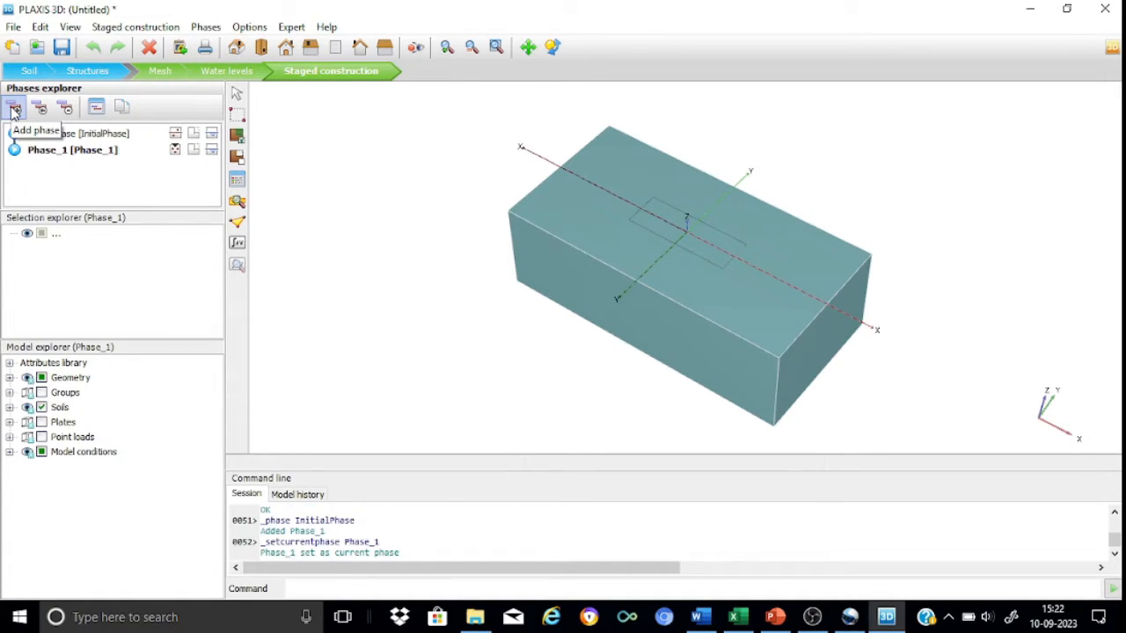
pyautogui.doubleClick(67, 150)
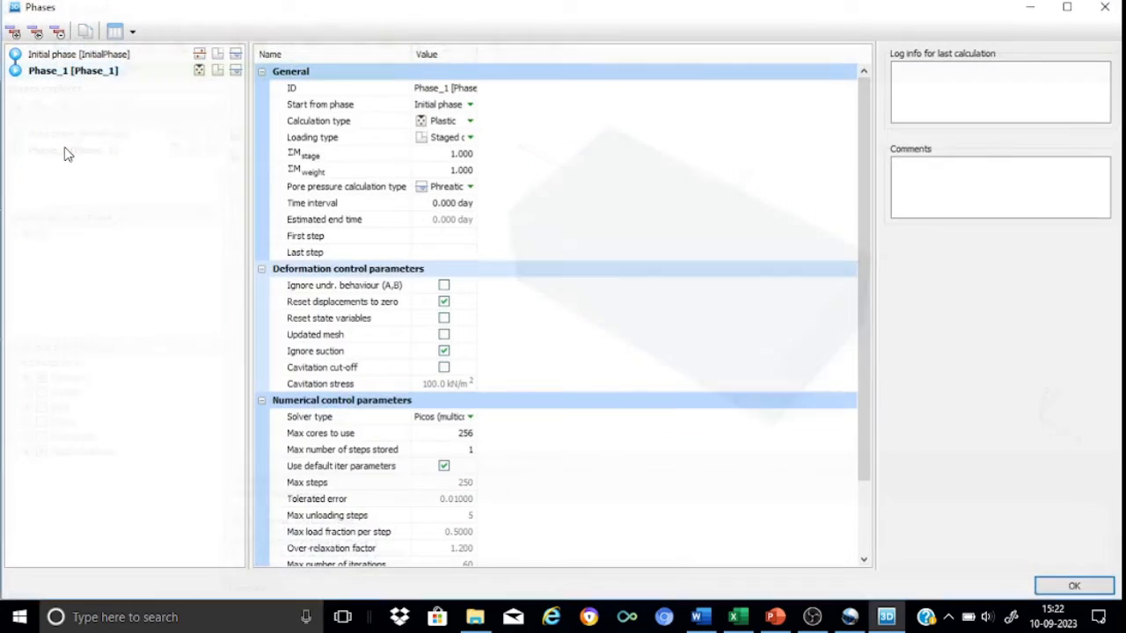
pyautogui.click(444, 87)
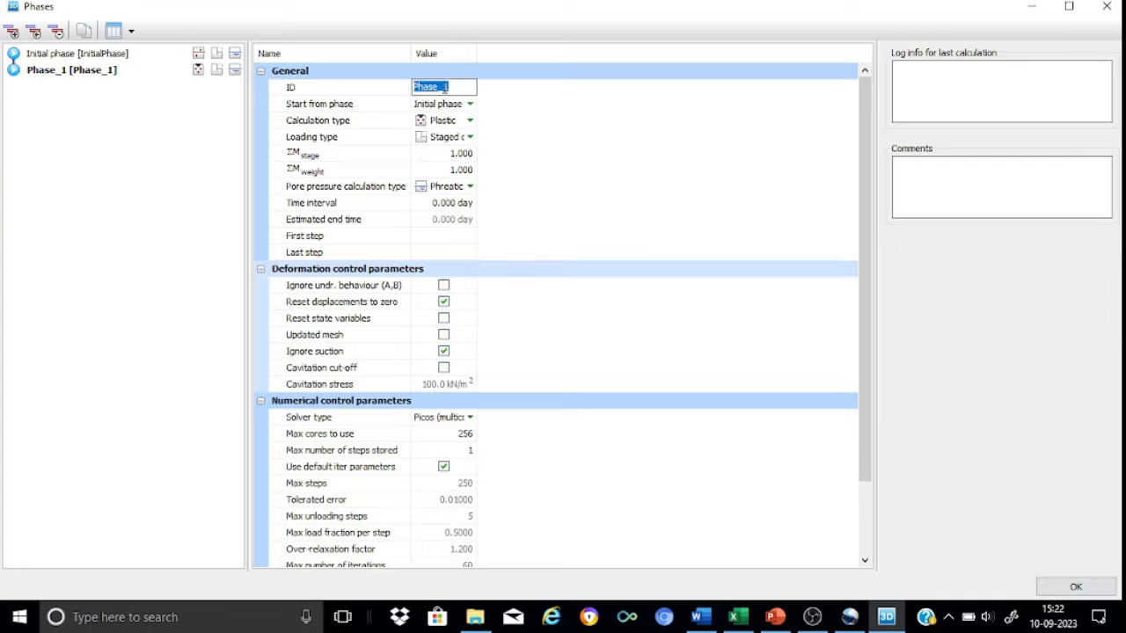
pyautogui.write('Excavation-fdn')
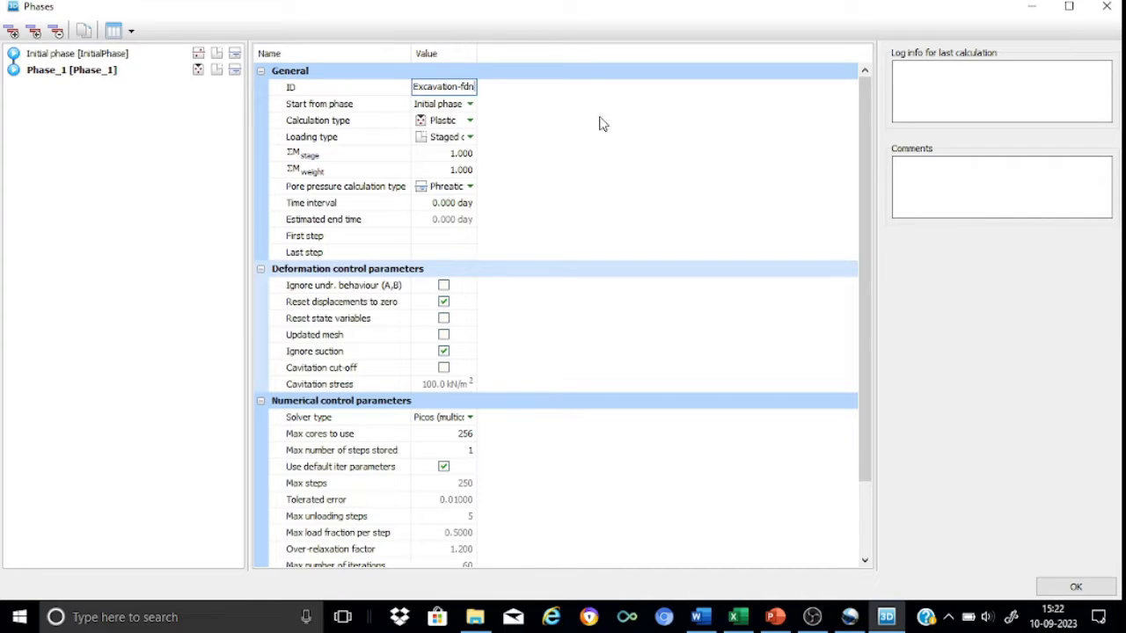
pyautogui.press('Return')
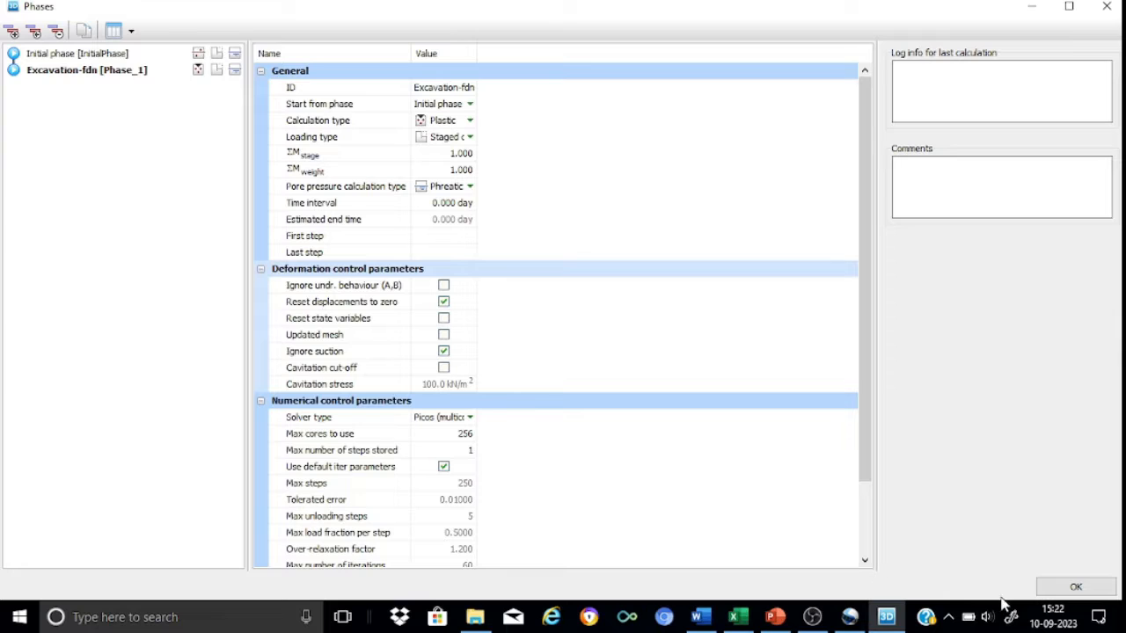
pyautogui.click(1076, 587)
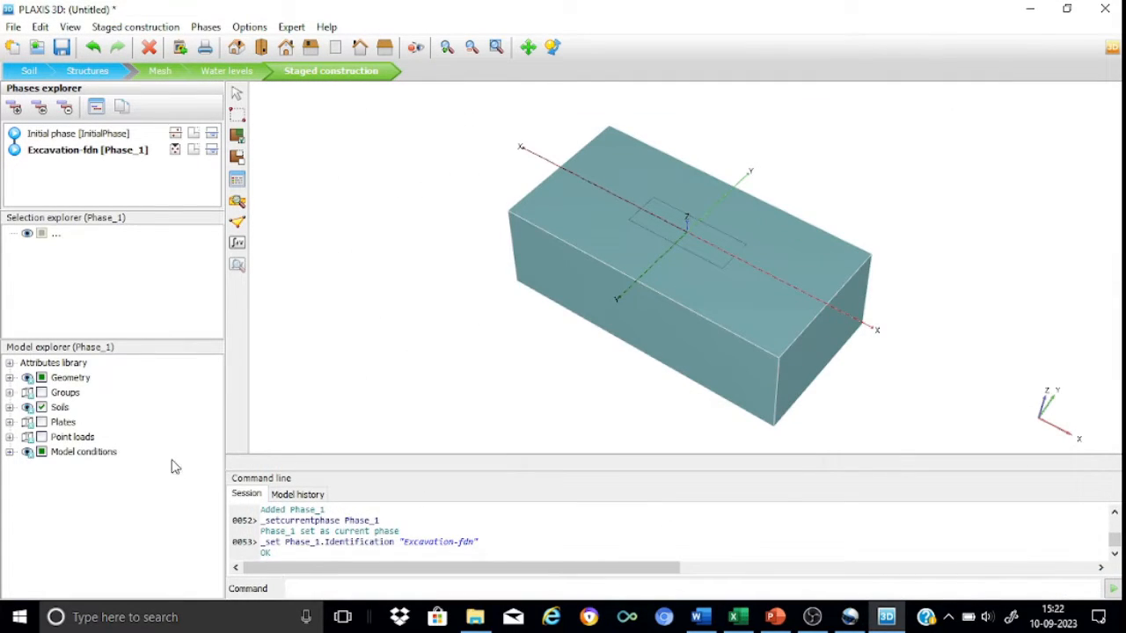
# - Hide the soil volume inside the foundation excavation in the Excavation-fdn phase
pyautogui.click(10, 378)
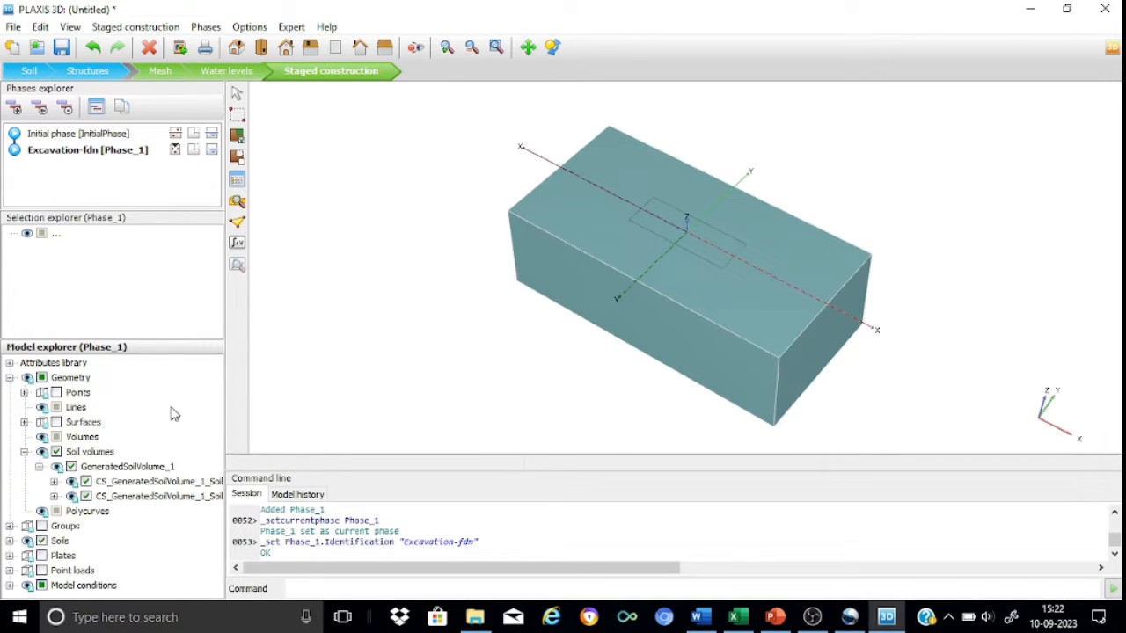
pyautogui.click(85, 482)
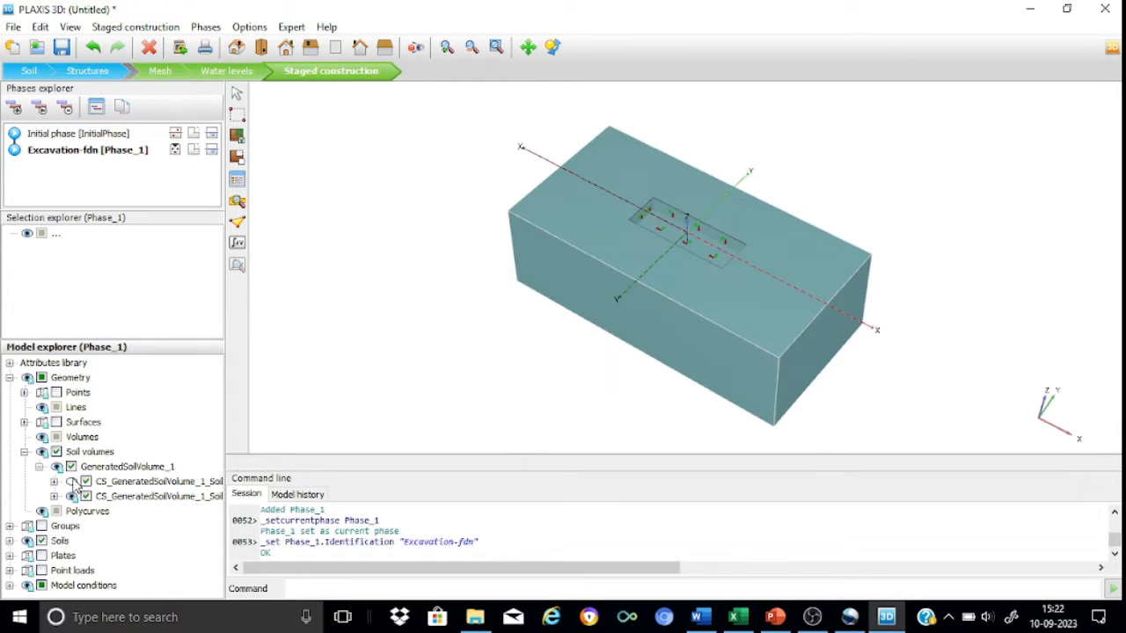
pyautogui.click(24, 452)
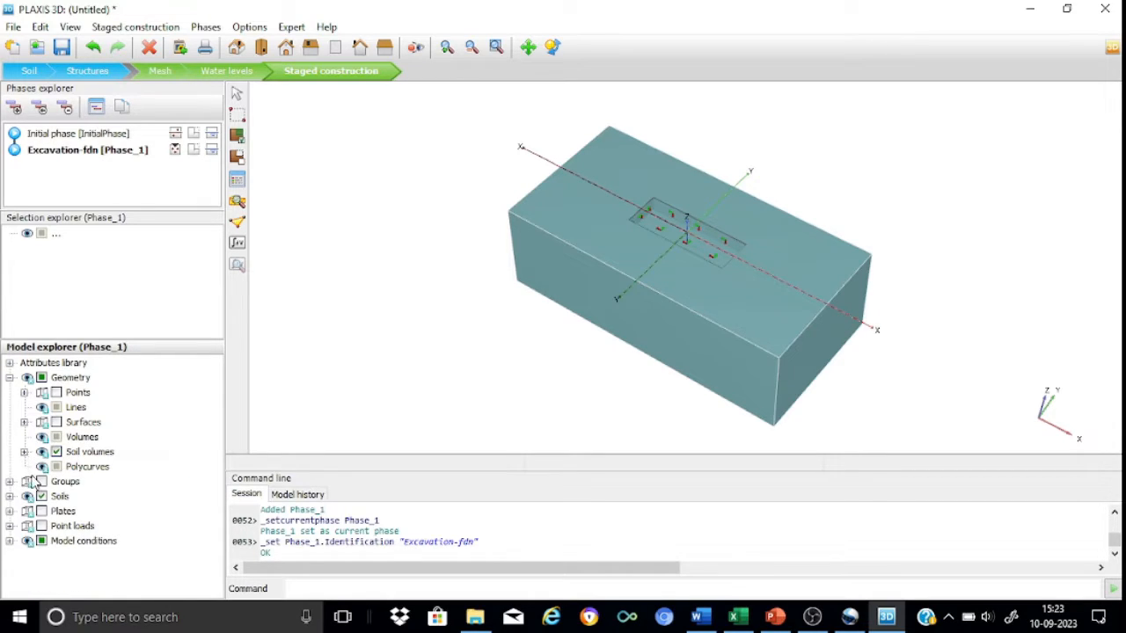
# - Activate all plates in the Excavation-fdn phase and review the phase's calculation settings
pyautogui.click(41, 511)
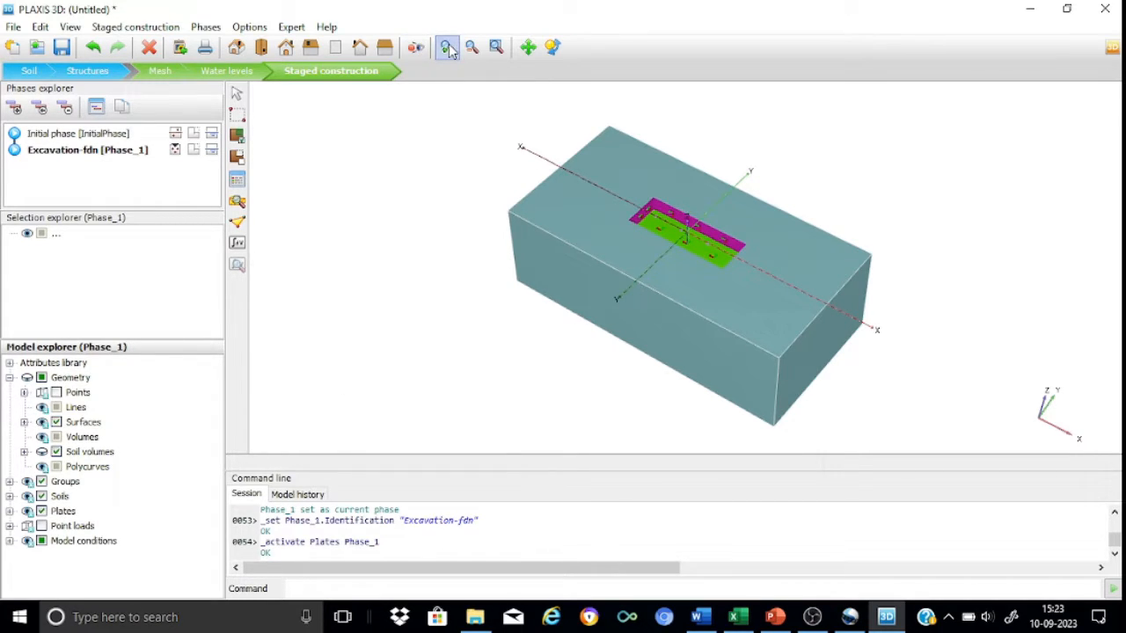
pyautogui.click(448, 49)
pyautogui.click(800, 310)
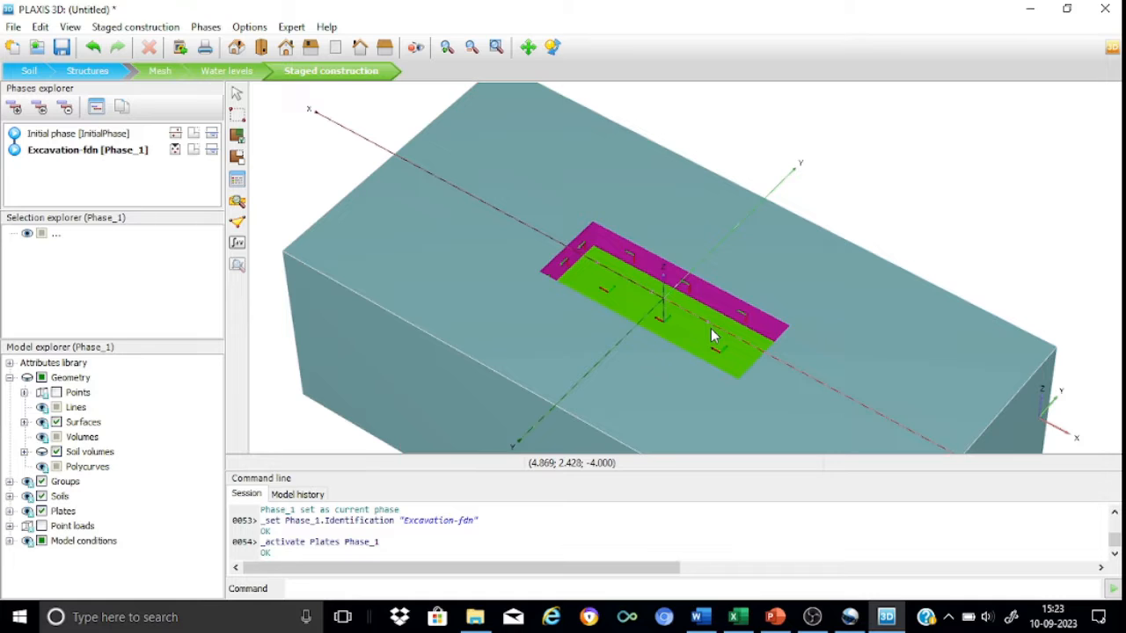
pyautogui.doubleClick(112, 152)
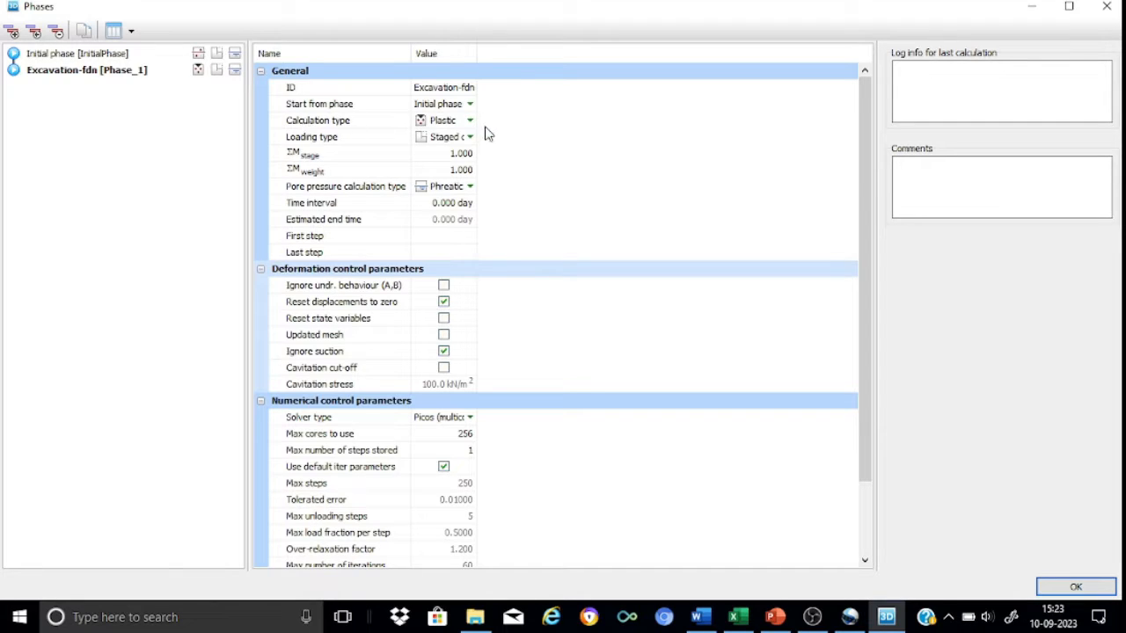
pyautogui.click(1076, 587)
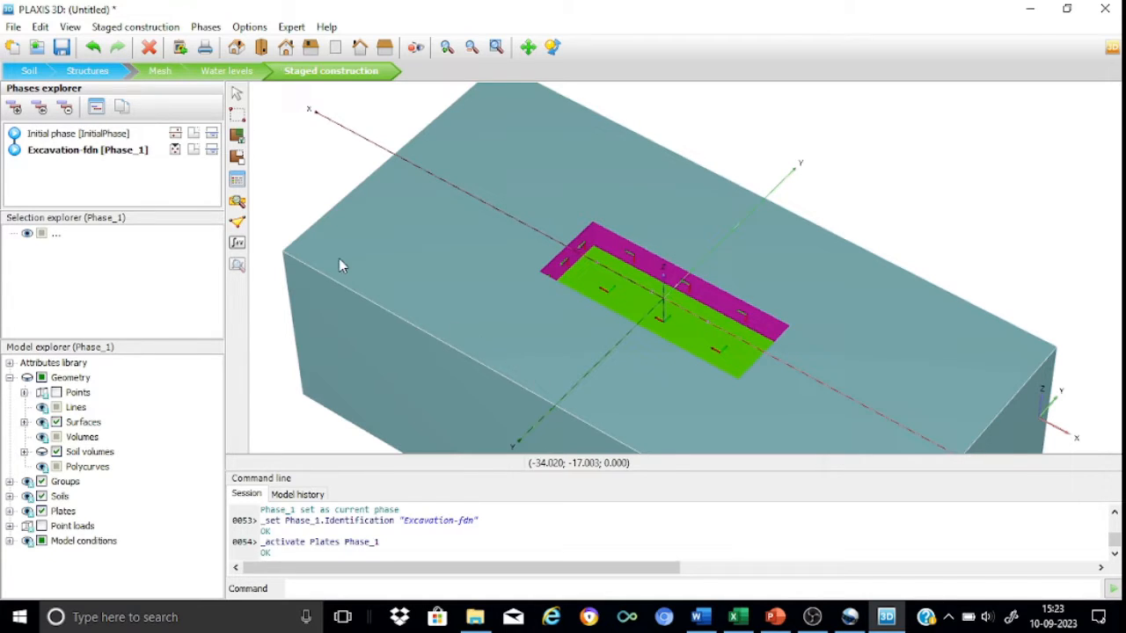
# - Add a phase following Excavation-fdn, name it DL+LL+WL and enable resetting displacements to zero
pyautogui.click(14, 109)
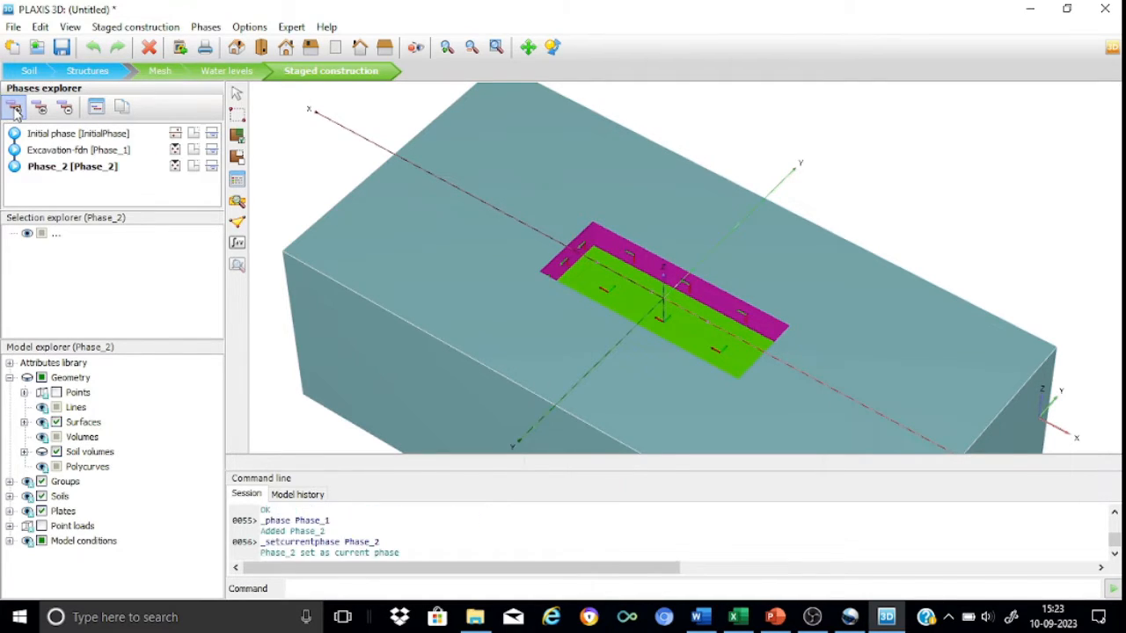
pyautogui.doubleClick(50, 168)
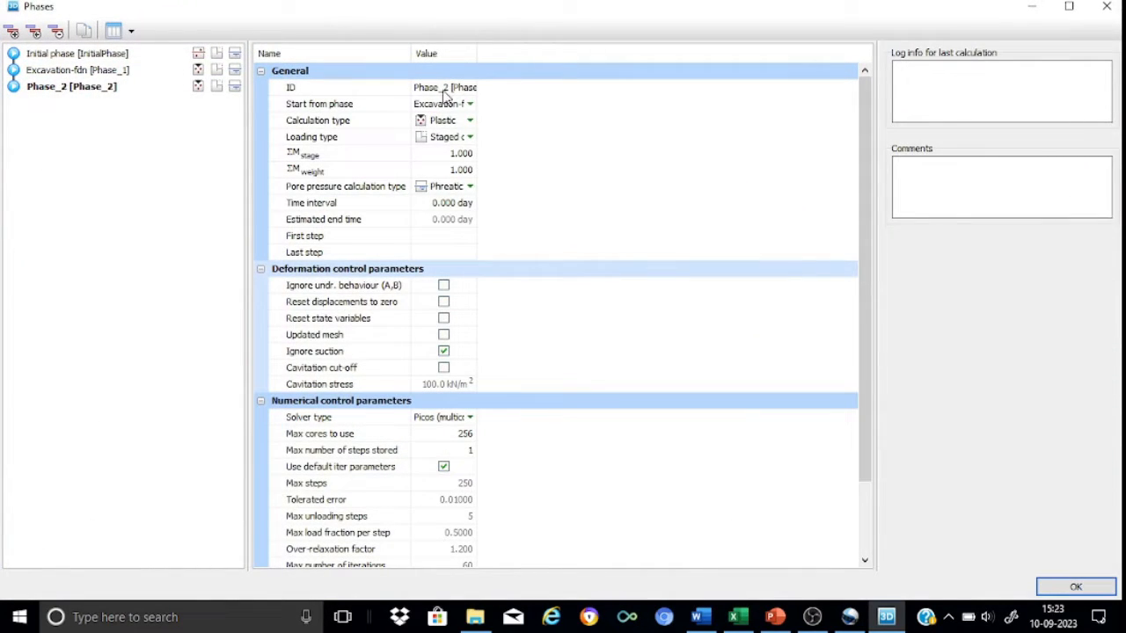
pyautogui.click(444, 87)
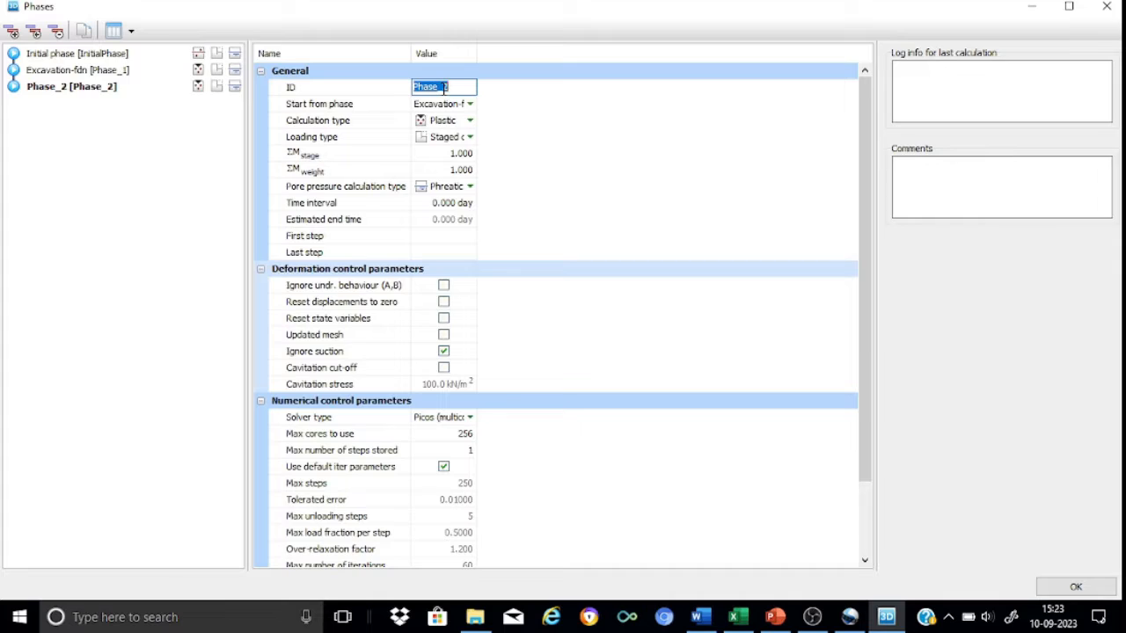
pyautogui.write('DL+LL+WL')
pyautogui.press('Return')
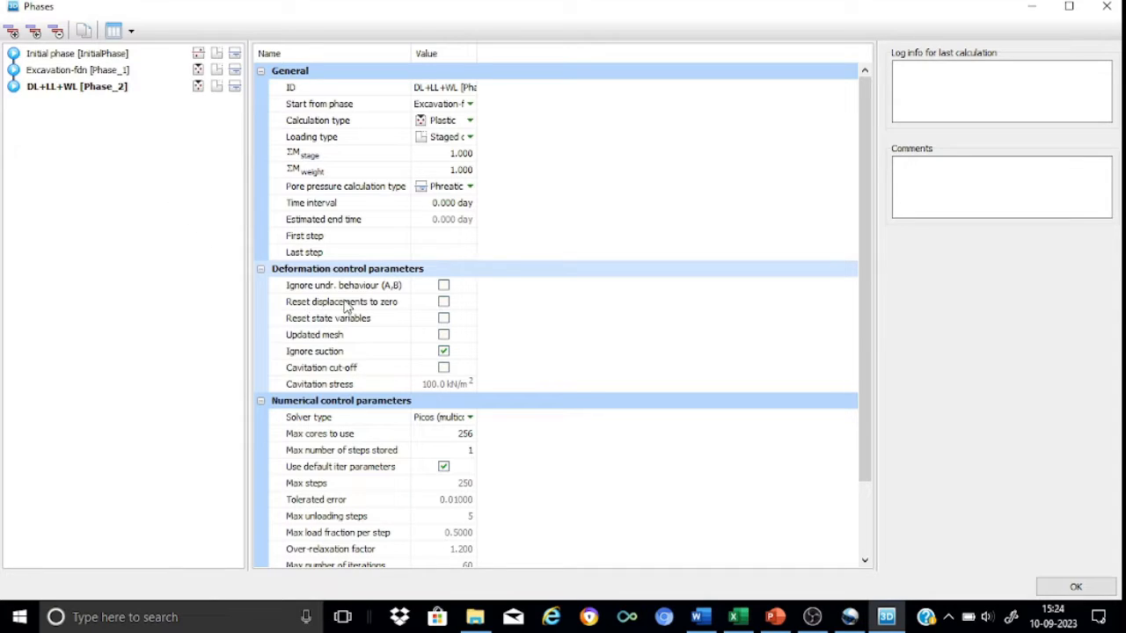
pyautogui.click(445, 303)
pyautogui.click(1073, 587)
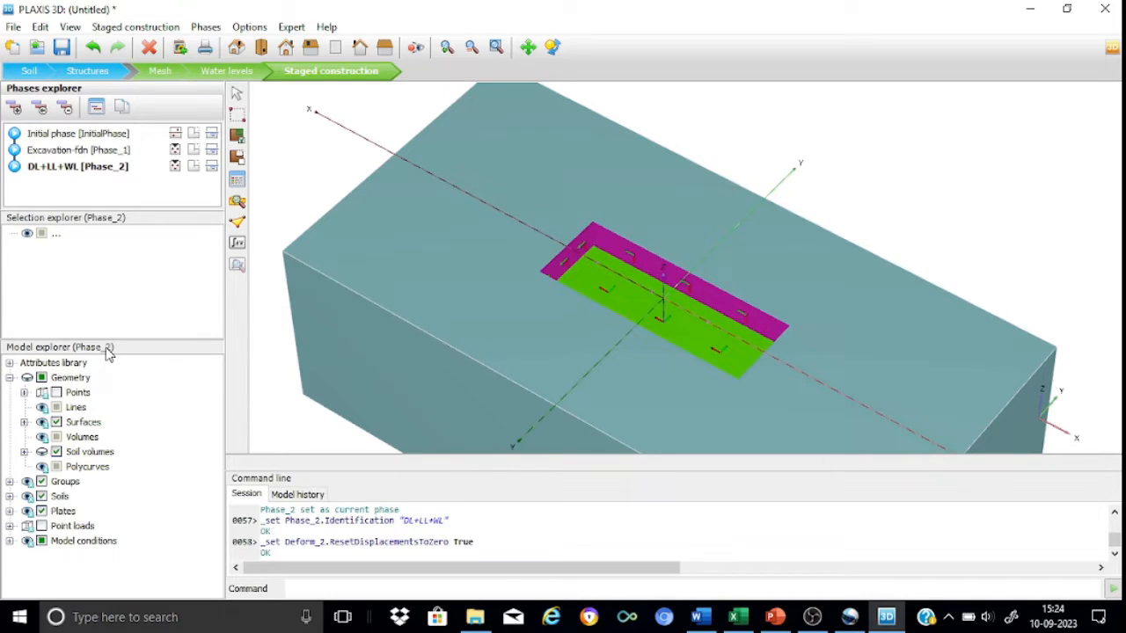
# - Activate all point loads in the DL+LL+WL phase and inspect them on the foundation plate
pyautogui.click(41, 526)
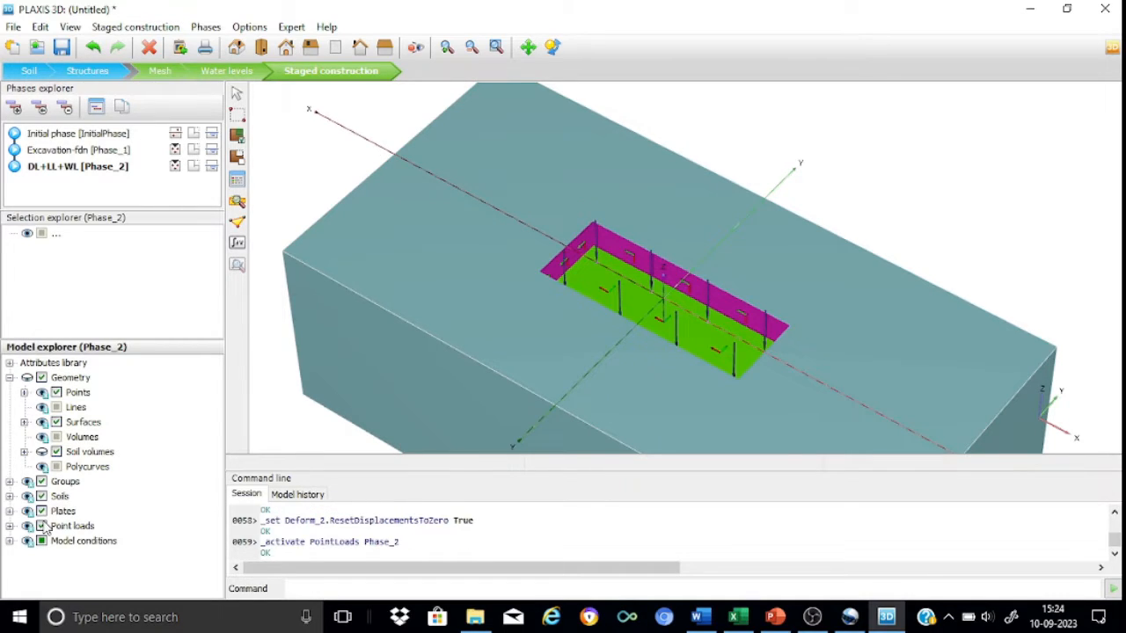
pyautogui.click(9, 526)
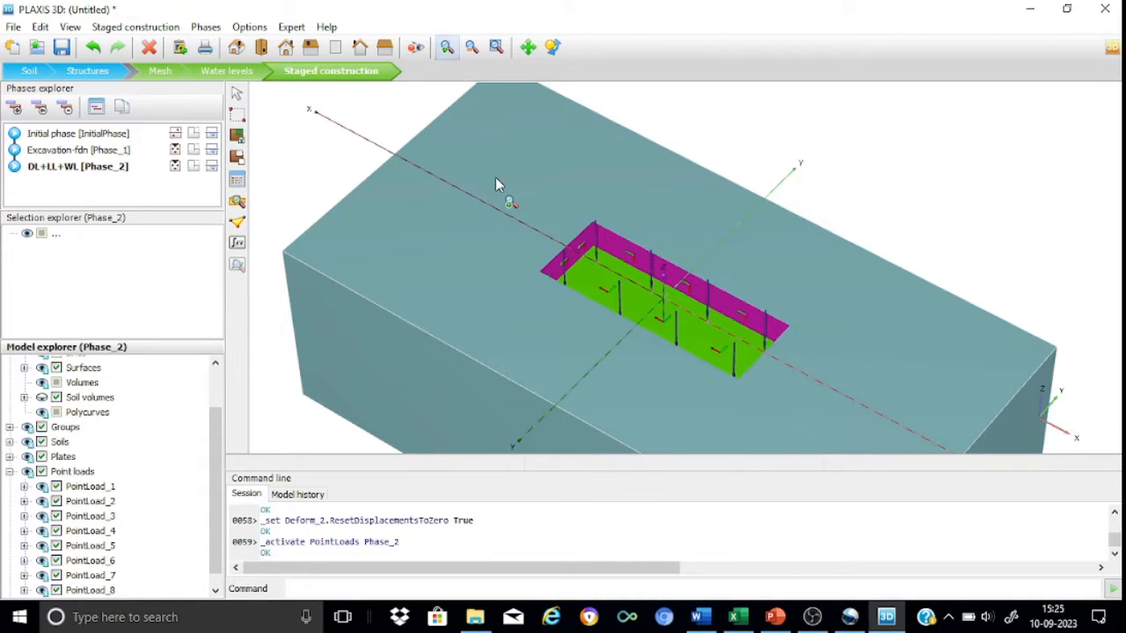
pyautogui.moveTo(496, 180); pyautogui.dragTo(819, 407)
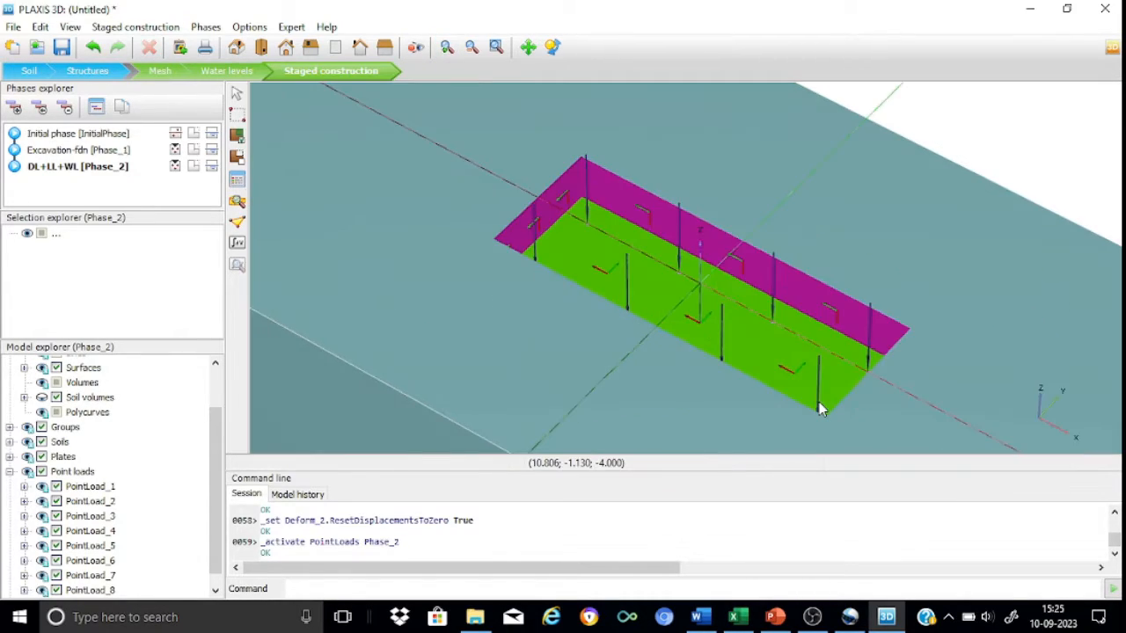
pyautogui.click(552, 46)
pyautogui.moveTo(723, 150); pyautogui.dragTo(673, 169)
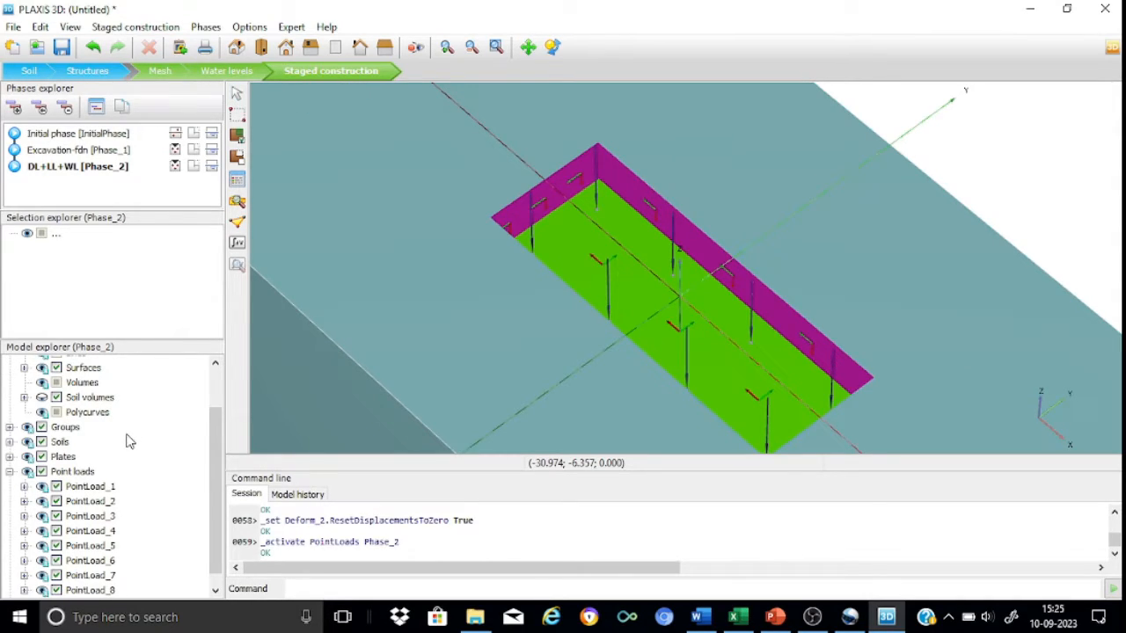
# - Locate PointLoad_1 on the plate by toggling its visibility and set its vertical force Fz to -2500 kN in the DL+LL+WL phase
pyautogui.click(41, 488)
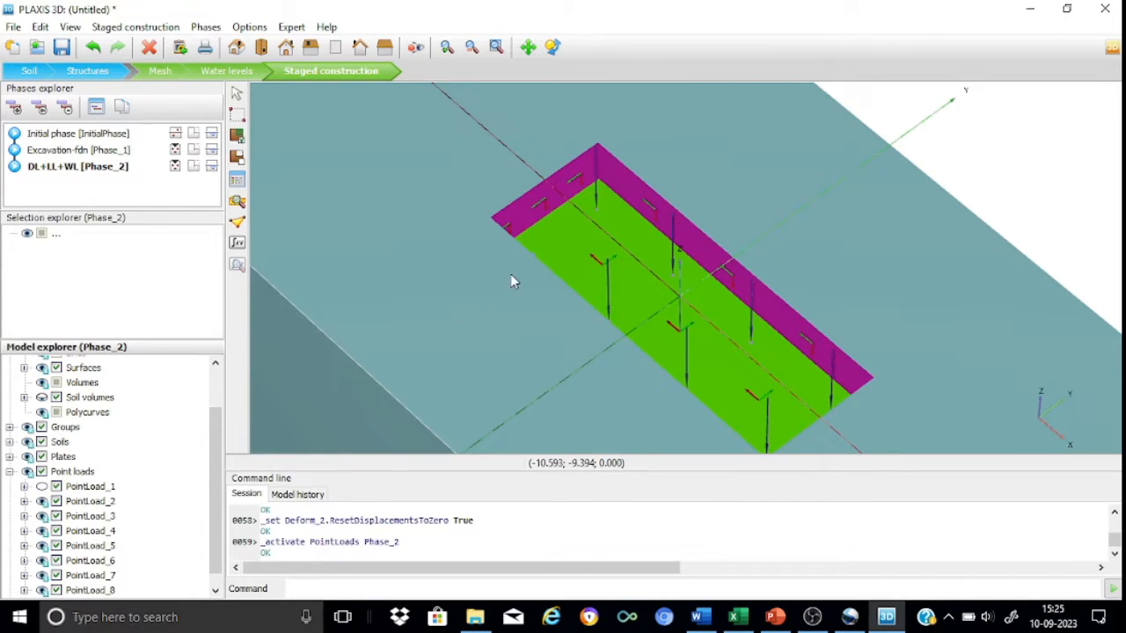
pyautogui.click(42, 487)
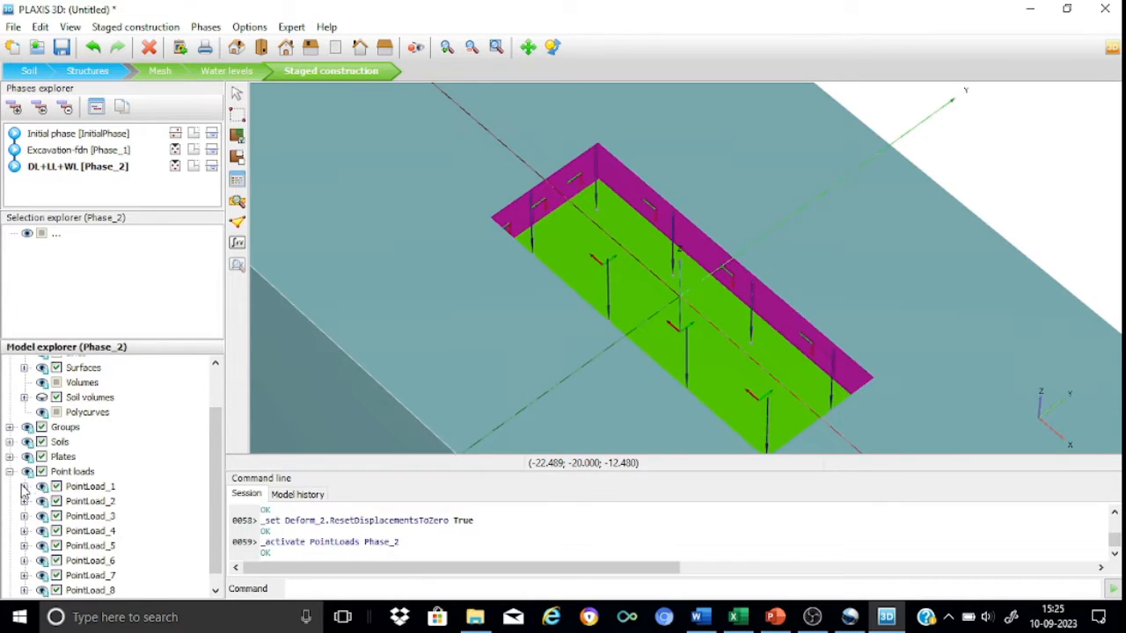
pyautogui.click(23, 487)
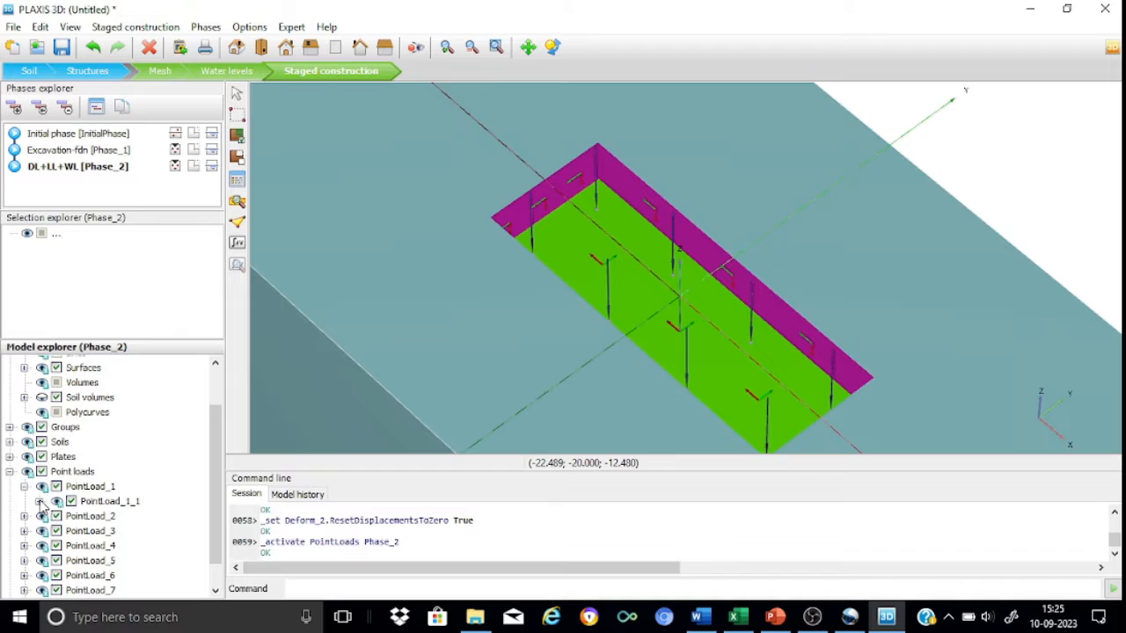
pyautogui.click(39, 502)
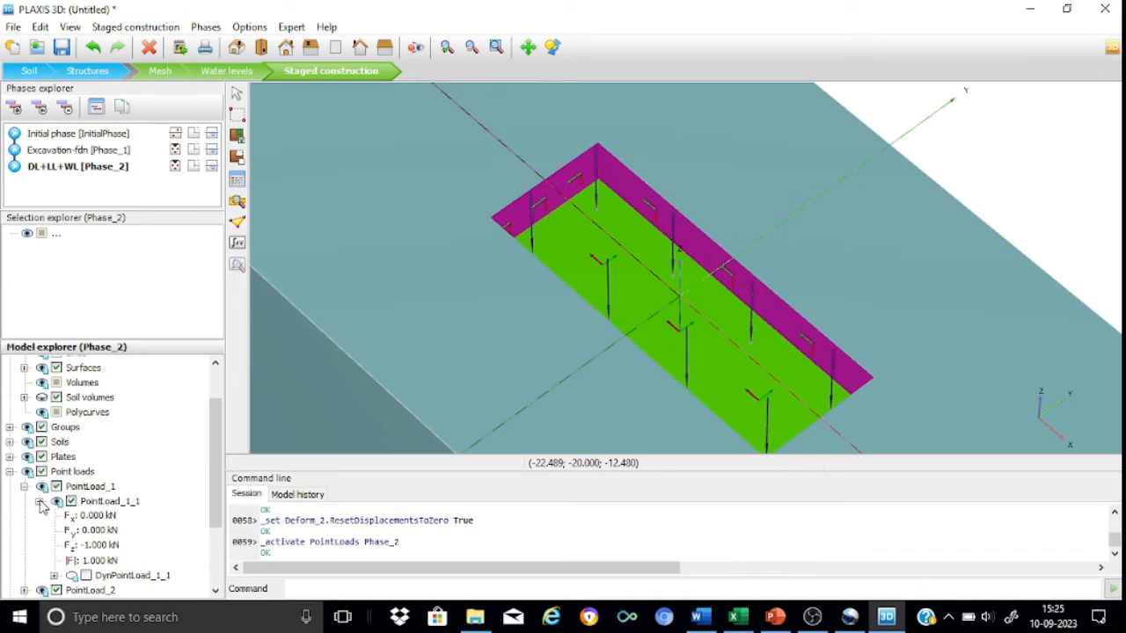
pyautogui.click(100, 560)
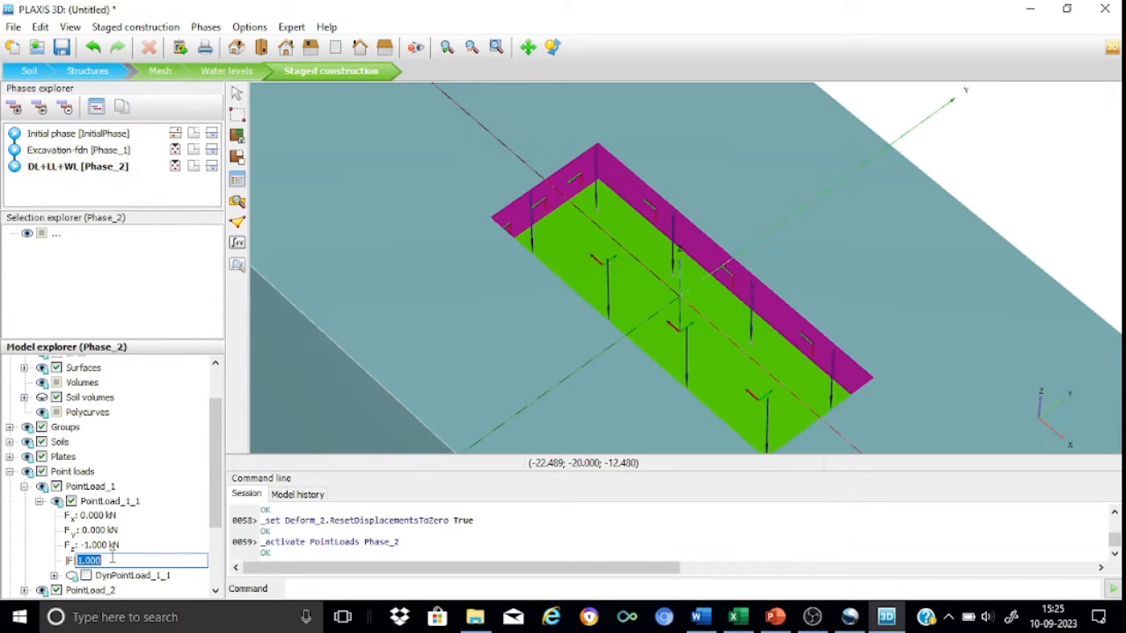
pyautogui.click(105, 549)
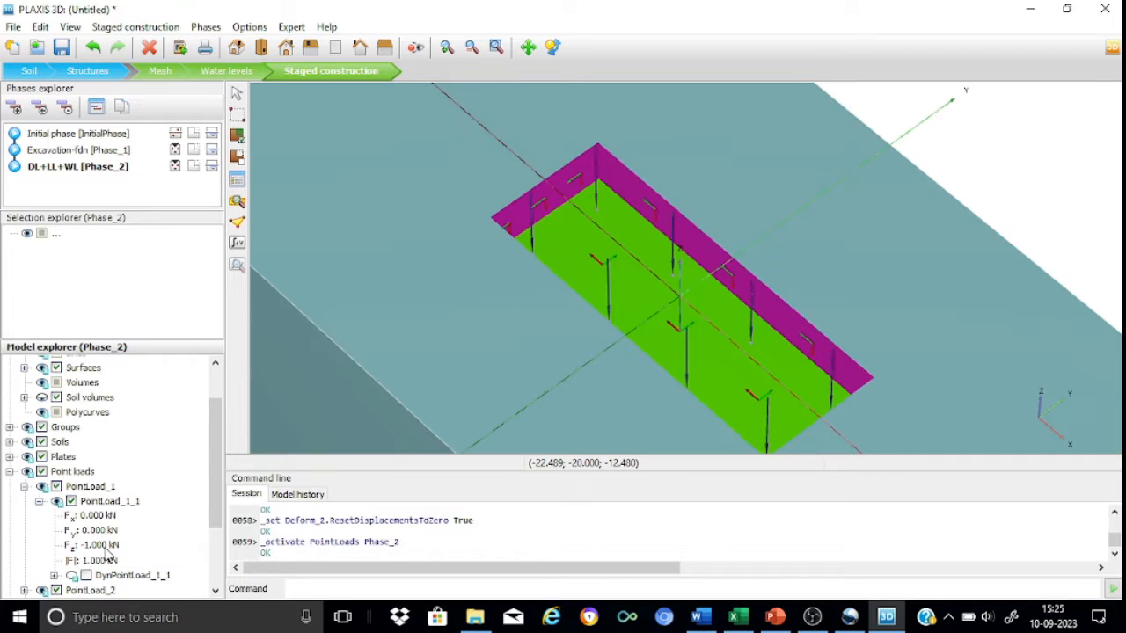
pyautogui.click(105, 548)
pyautogui.write('-2')
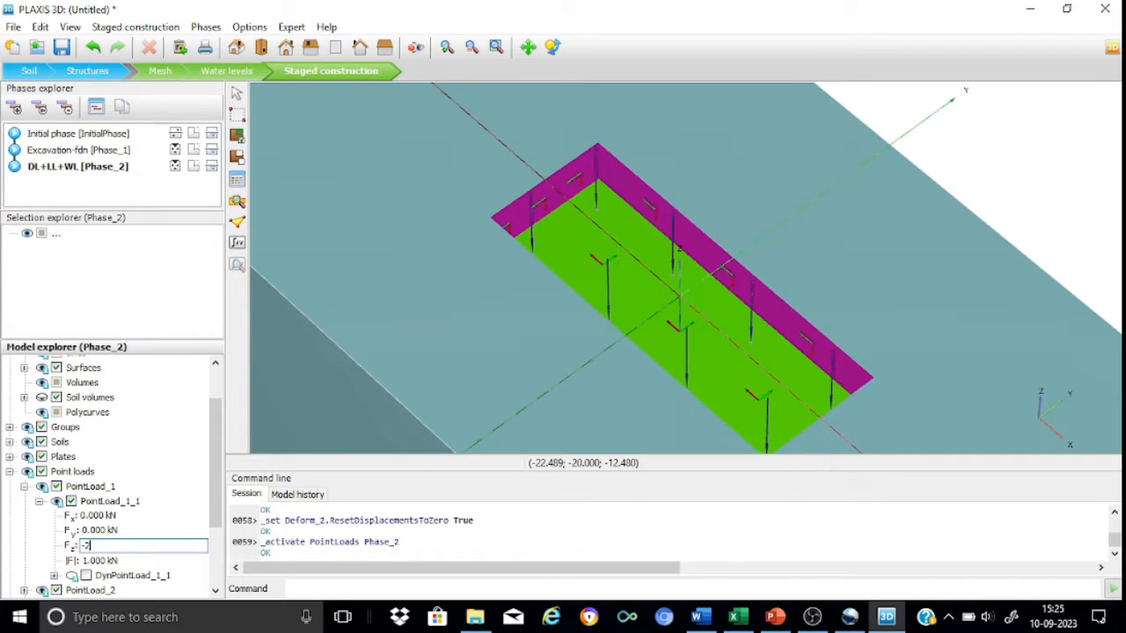
pyautogui.write('500')
pyautogui.press('Return')
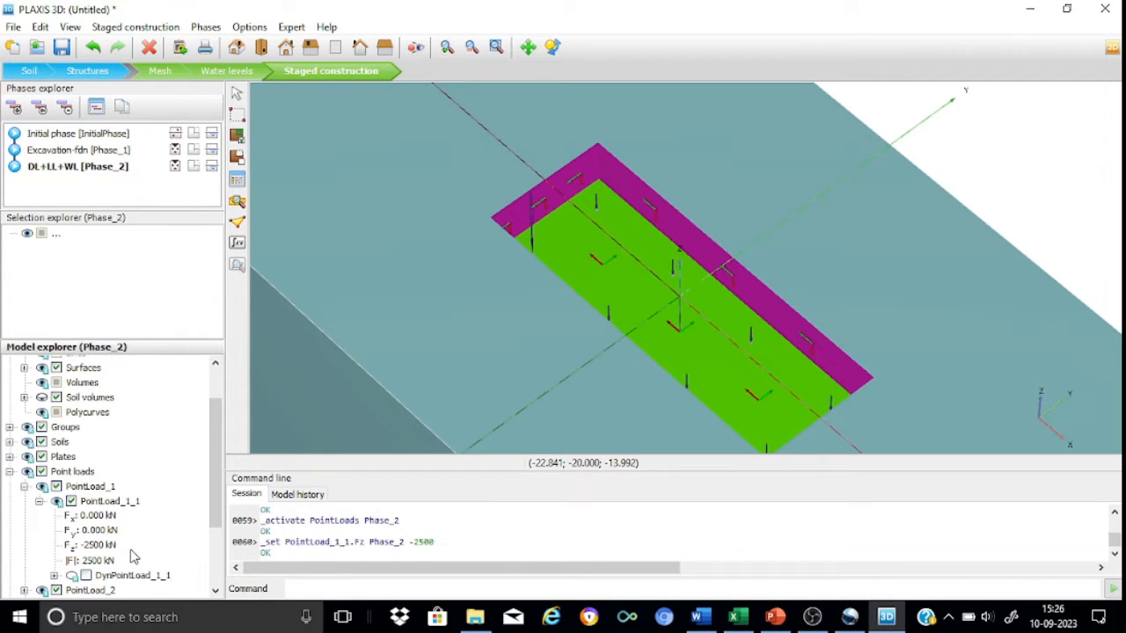
pyautogui.click(24, 486)
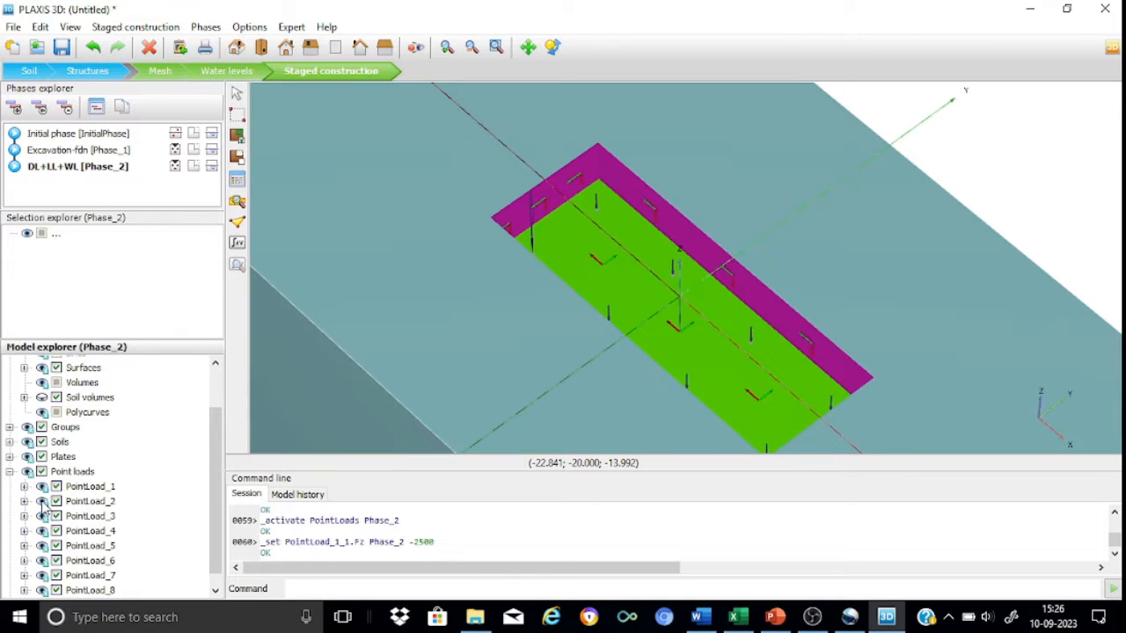
# - Locate PointLoad_2 by toggling its visibility and set its vertical force Fz to -4500 kN in the DL+LL+WL phase
pyautogui.click(42, 502)
pyautogui.click(41, 501)
pyautogui.click(24, 502)
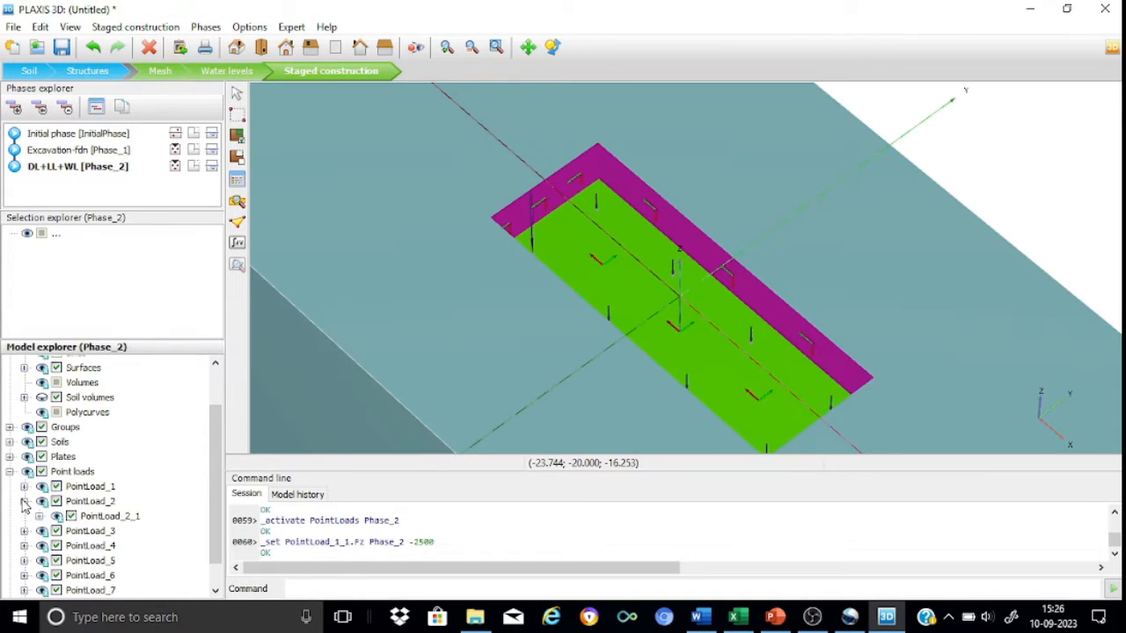
pyautogui.click(39, 516)
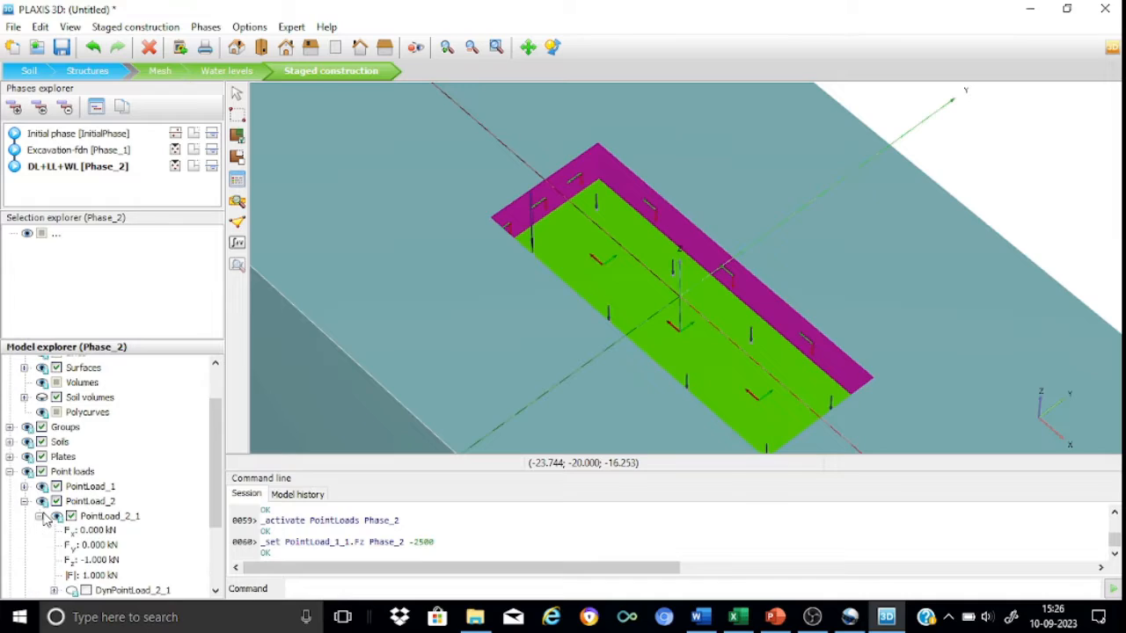
pyautogui.doubleClick(104, 561)
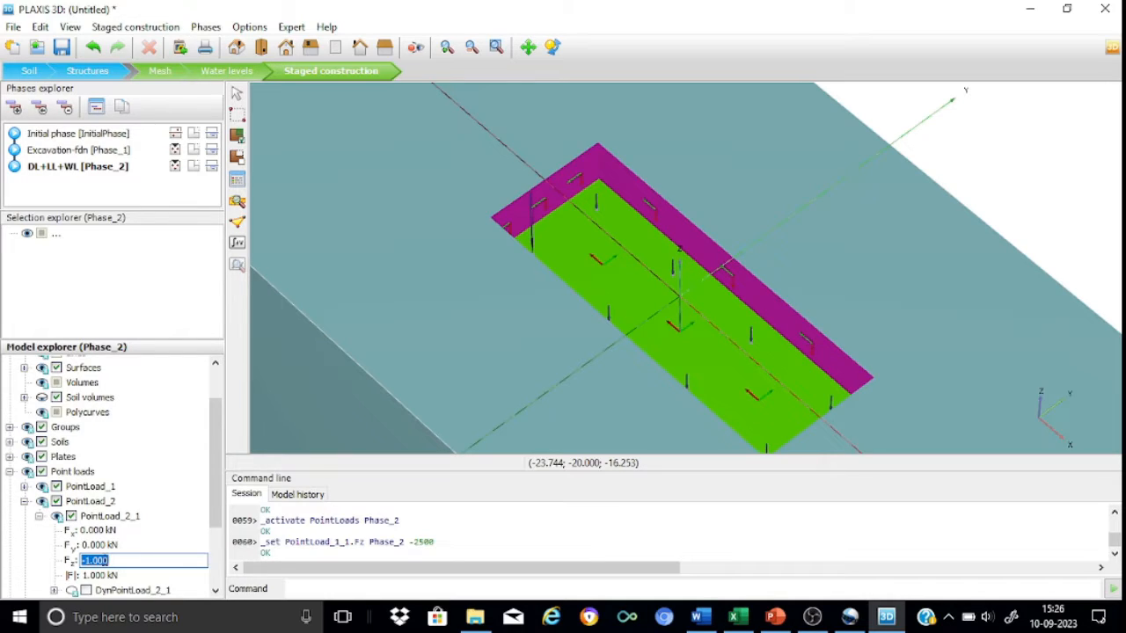
pyautogui.write('-4500')
pyautogui.press('Return')
pyautogui.click(38, 516)
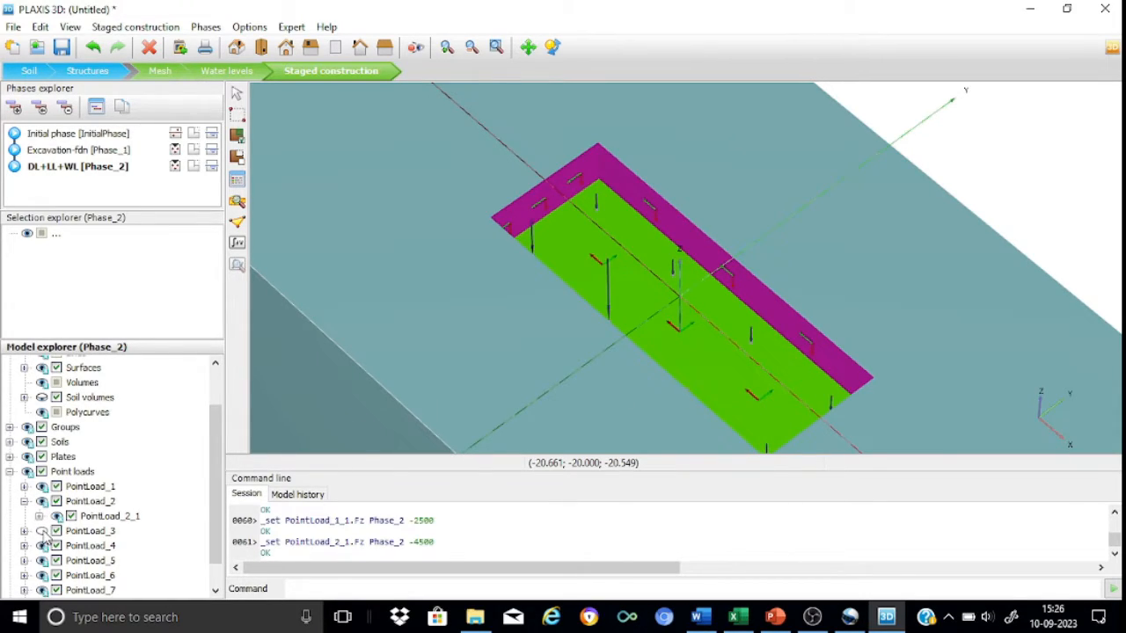
# - Set the vertical force Fz of PointLoad_3 to -4500 kN in the DL+LL+WL phase
pyautogui.click(23, 531)
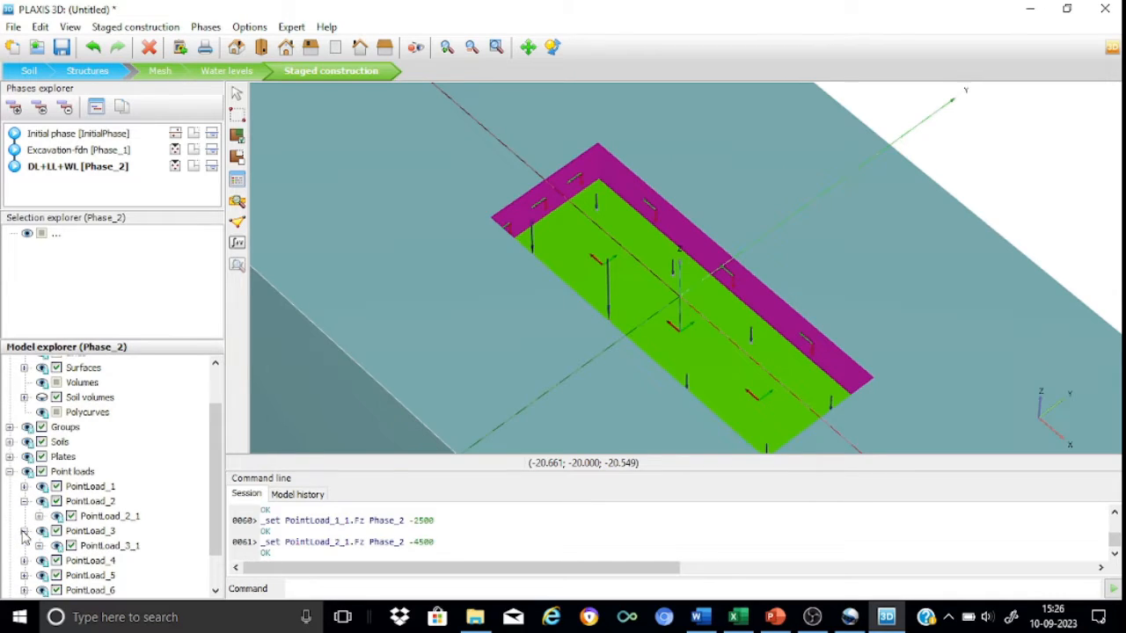
pyautogui.click(39, 545)
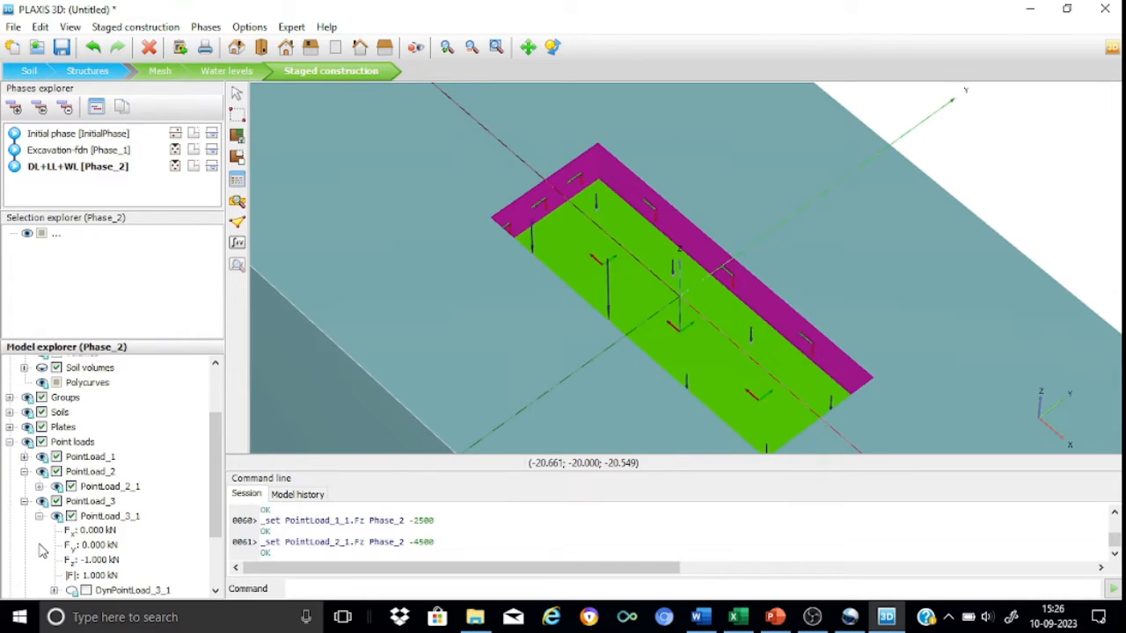
pyautogui.click(103, 560)
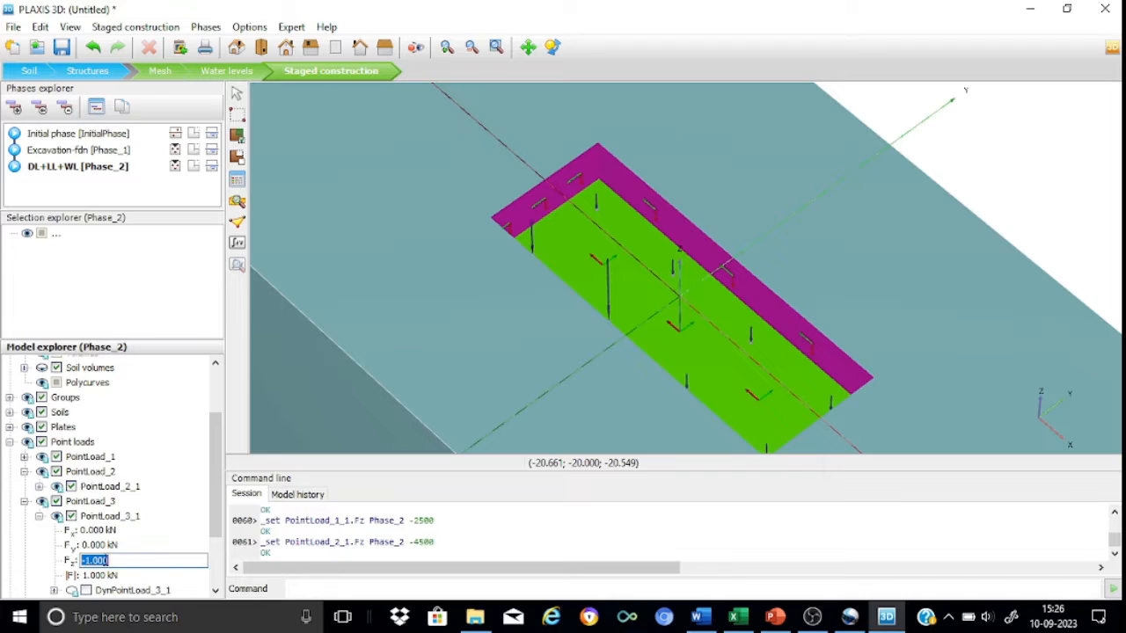
pyautogui.write('-4500')
pyautogui.press('Return')
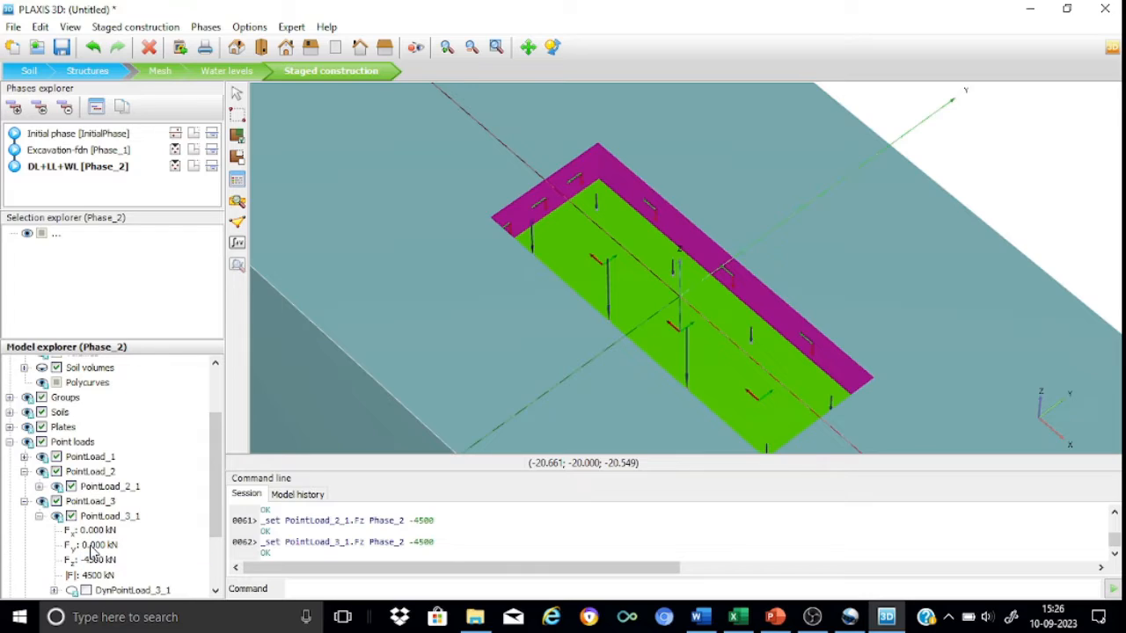
pyautogui.click(24, 502)
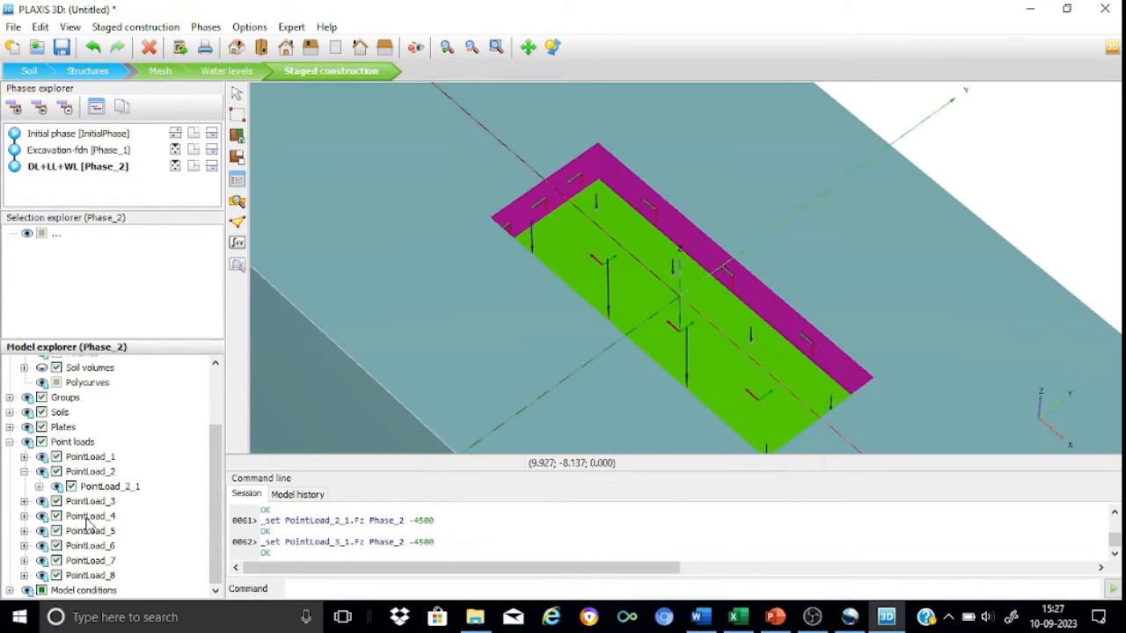
# - Locate PointLoad_4 by toggling its visibility and set its vertical force Fz to -2500 kN in the DL+LL+WL phase
pyautogui.click(42, 516)
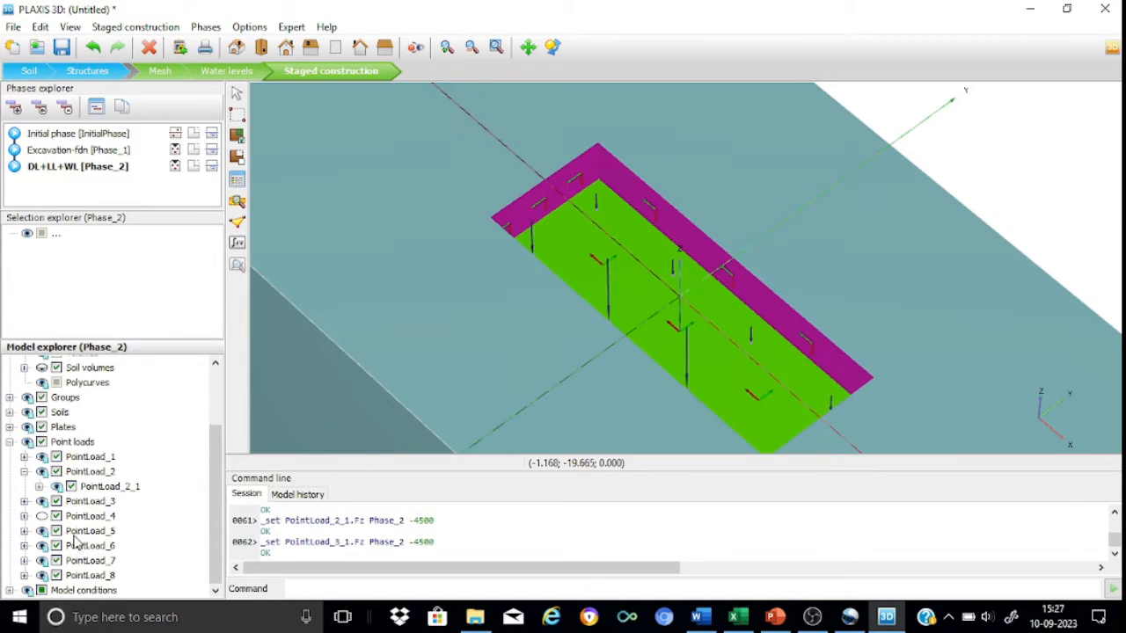
pyautogui.click(41, 516)
pyautogui.click(24, 517)
pyautogui.click(38, 531)
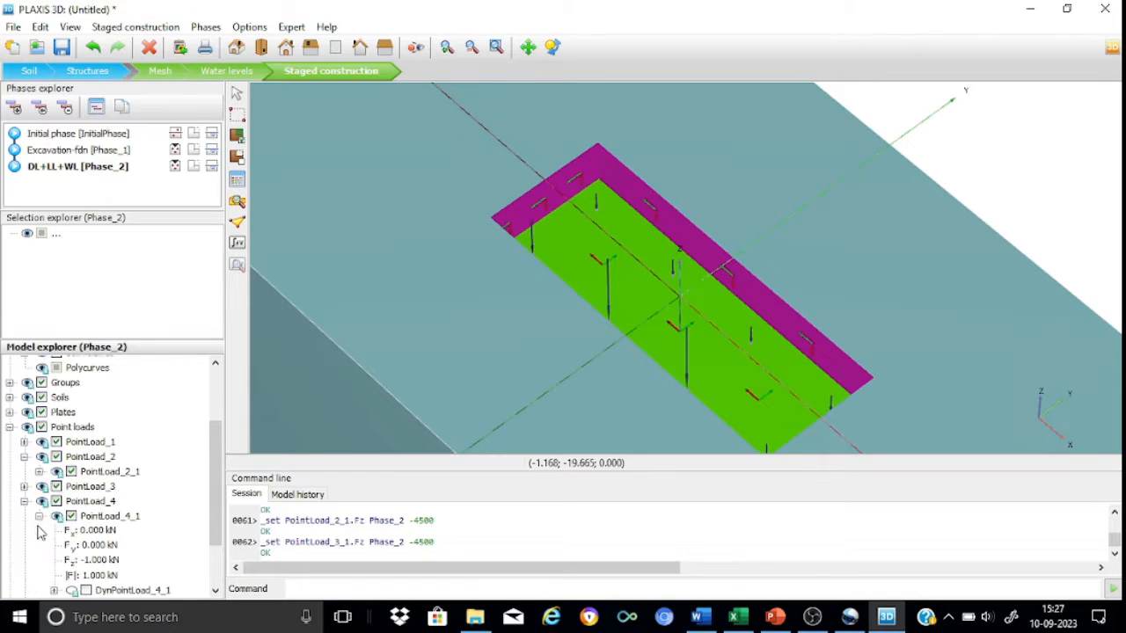
pyautogui.click(102, 561)
pyautogui.write('-2500')
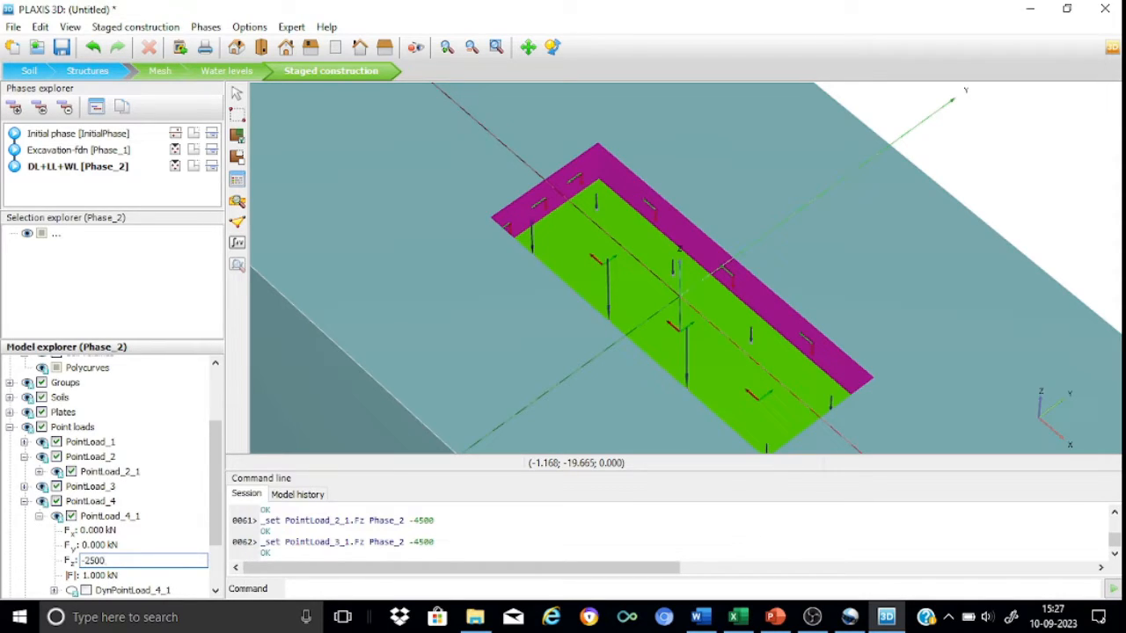
pyautogui.press('Return')
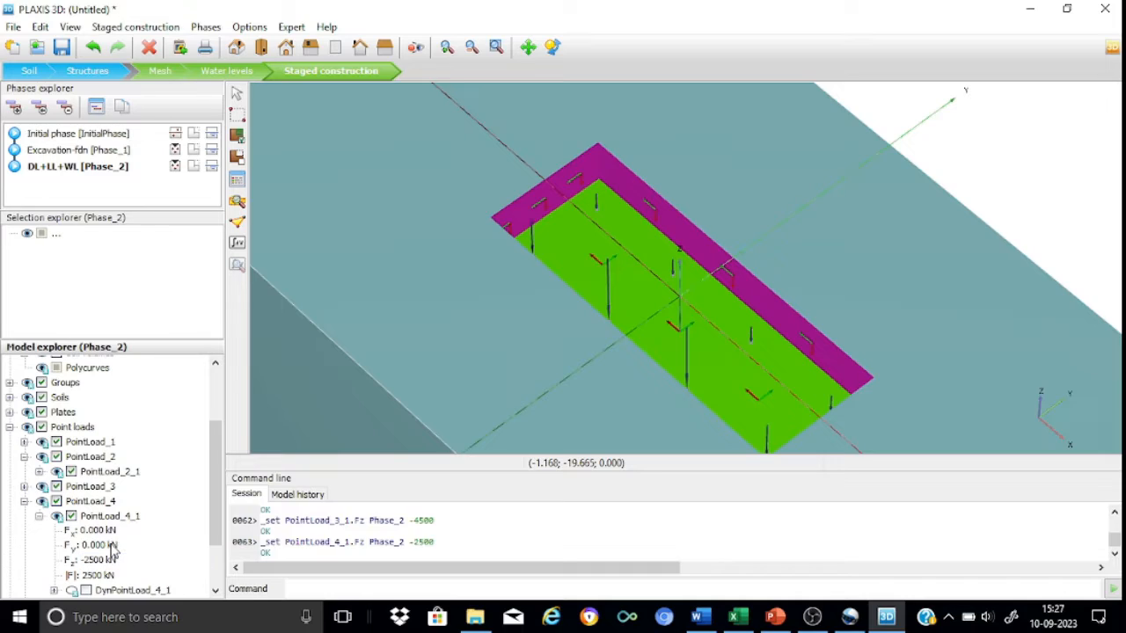
pyautogui.click(39, 516)
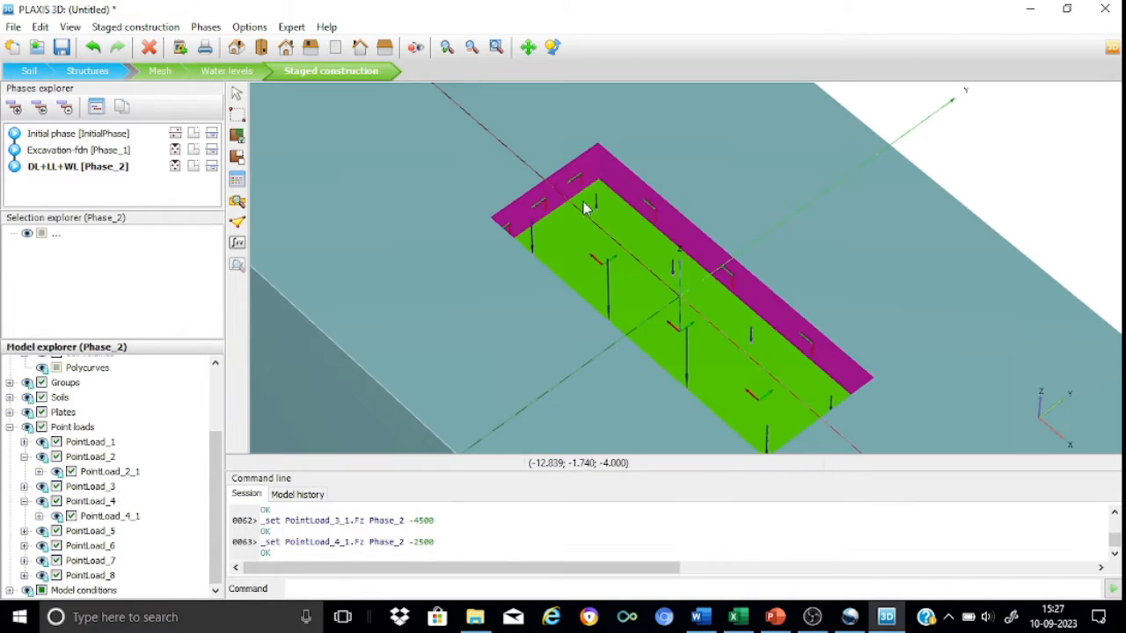
# - Locate PointLoad_5 by toggling its visibility and set its vertical force Fz to -3000 kN in the DL+LL+WL phase
pyautogui.click(41, 531)
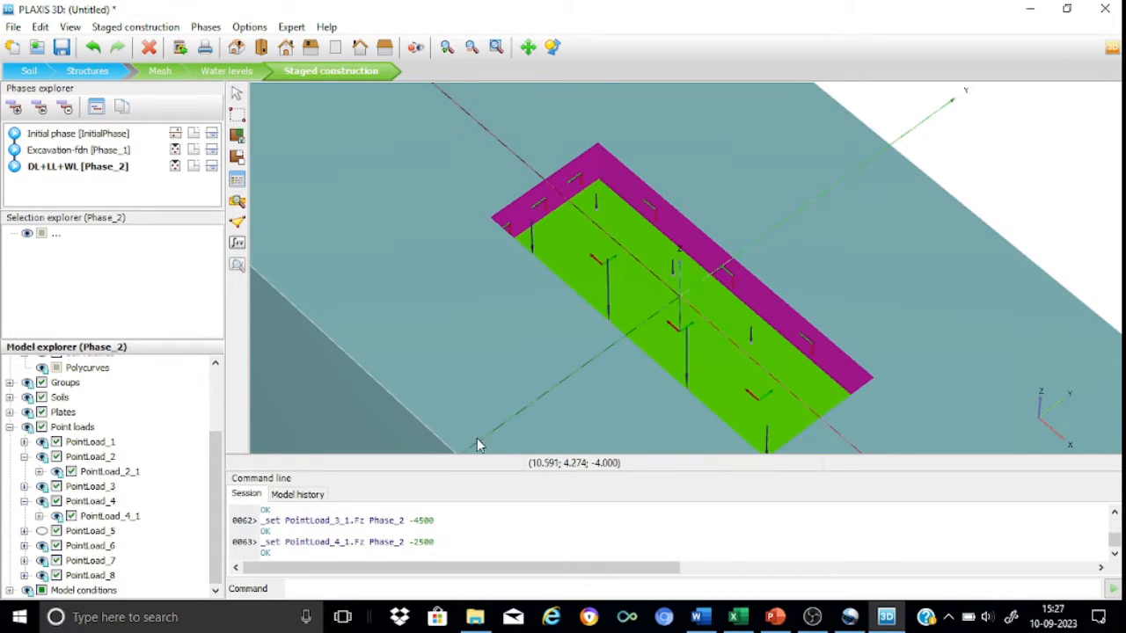
pyautogui.click(41, 531)
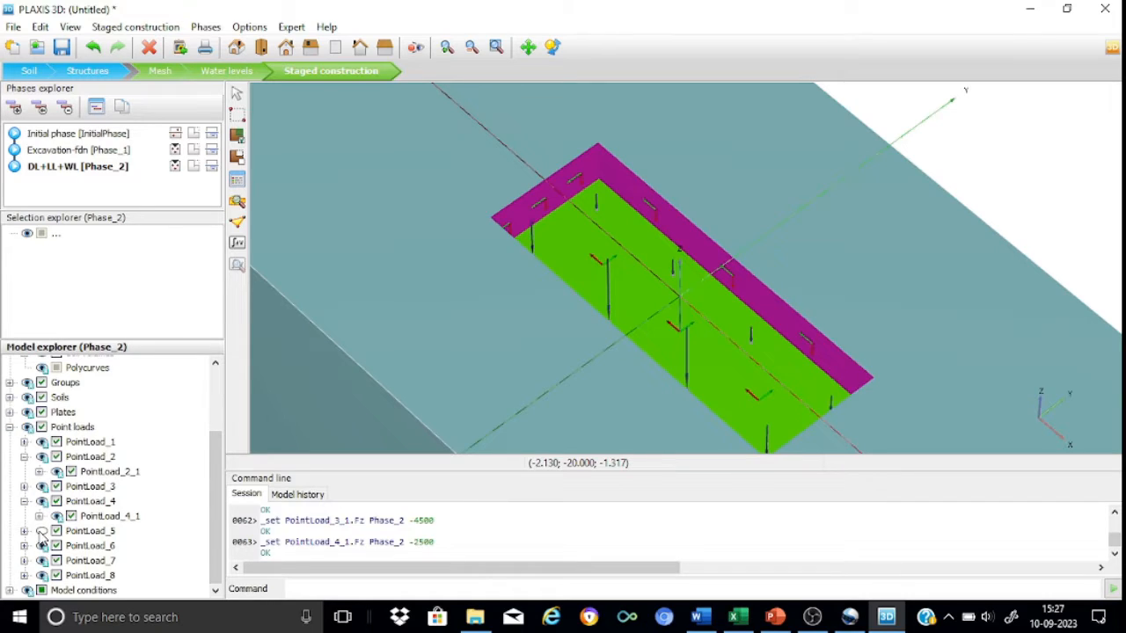
pyautogui.click(23, 531)
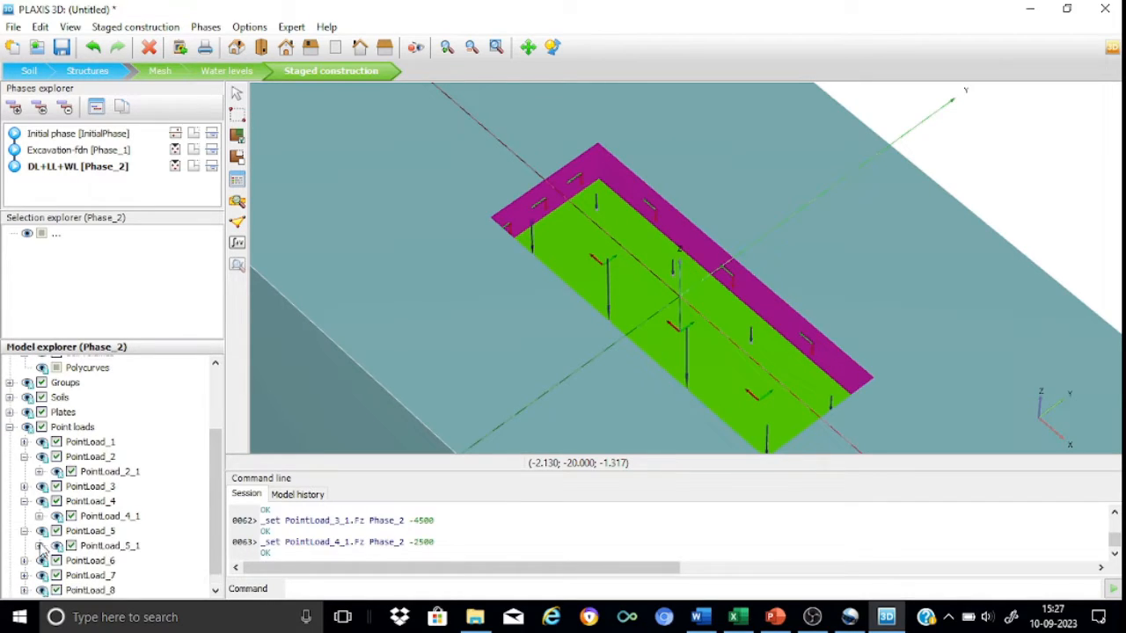
pyautogui.click(39, 545)
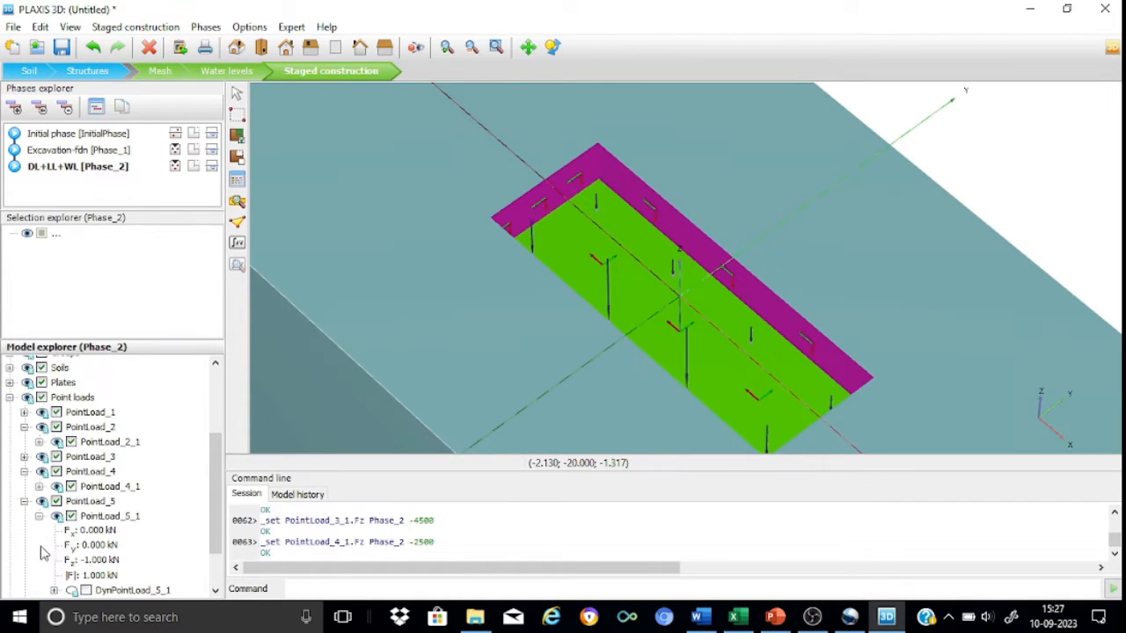
pyautogui.click(97, 561)
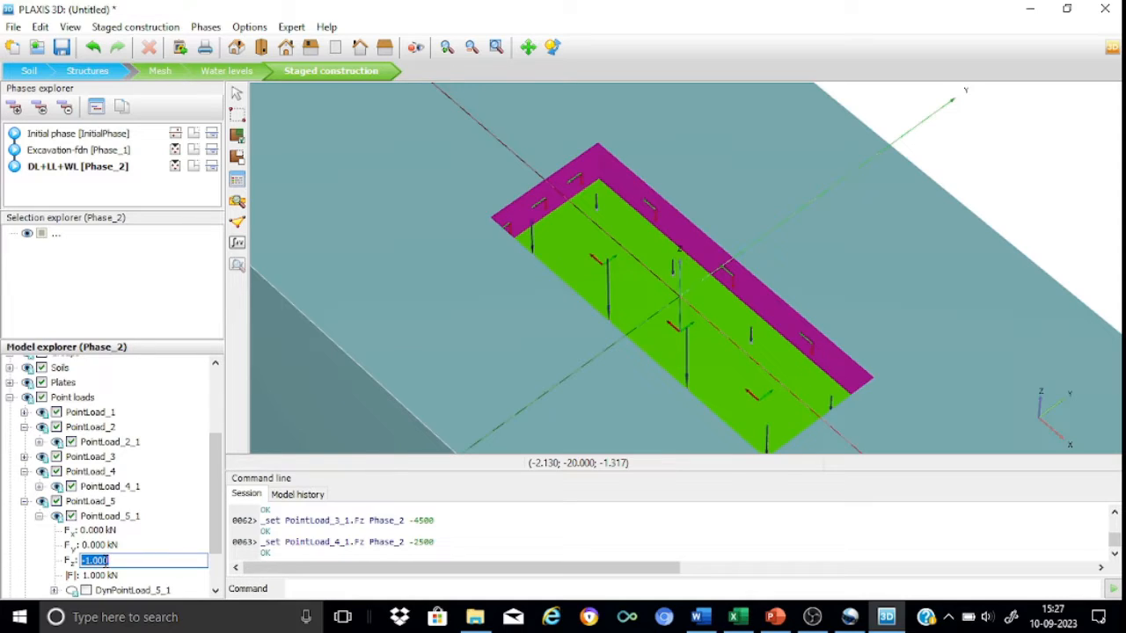
pyautogui.write('-3000')
pyautogui.press('Return')
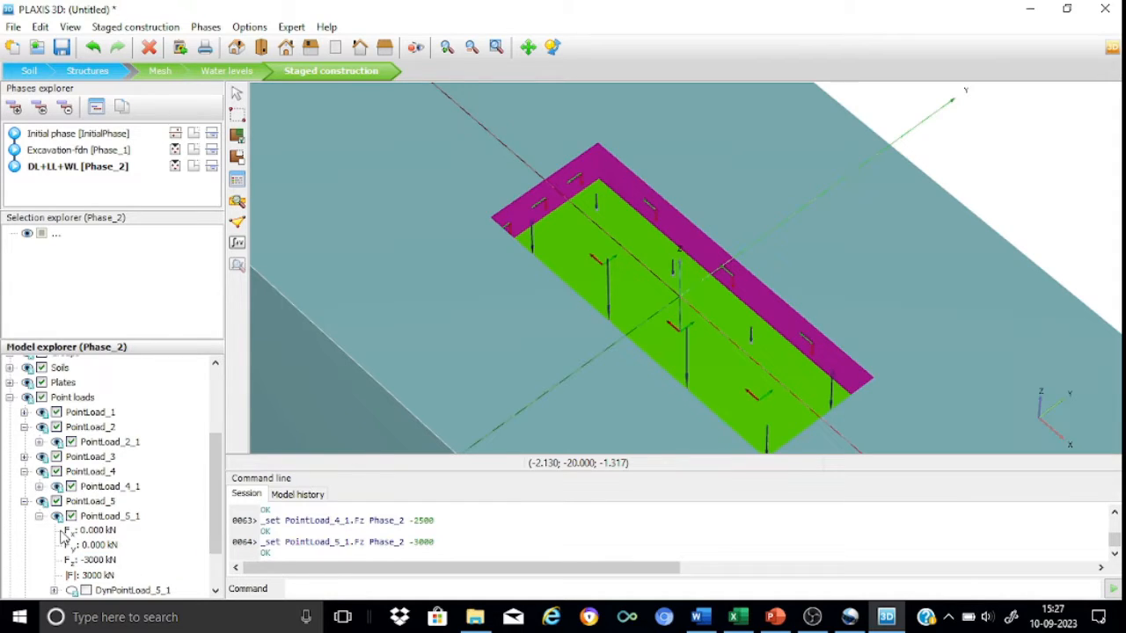
pyautogui.click(38, 517)
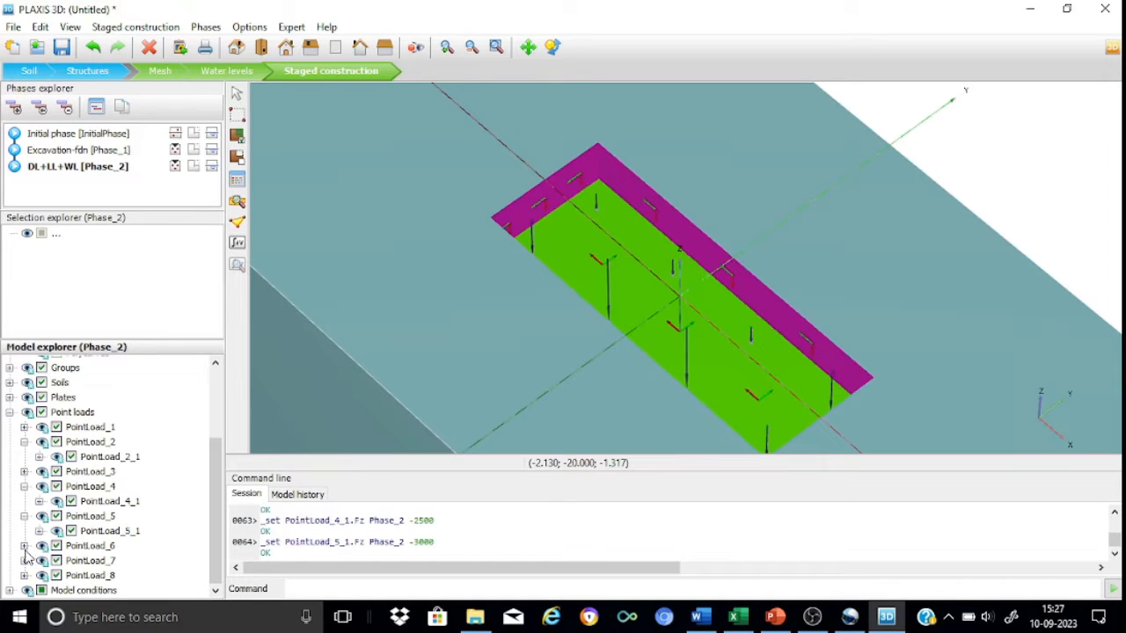
# - Set the vertical force Fz of PointLoad_6 to -5000 kN in the DL+LL+WL phase
pyautogui.click(24, 547)
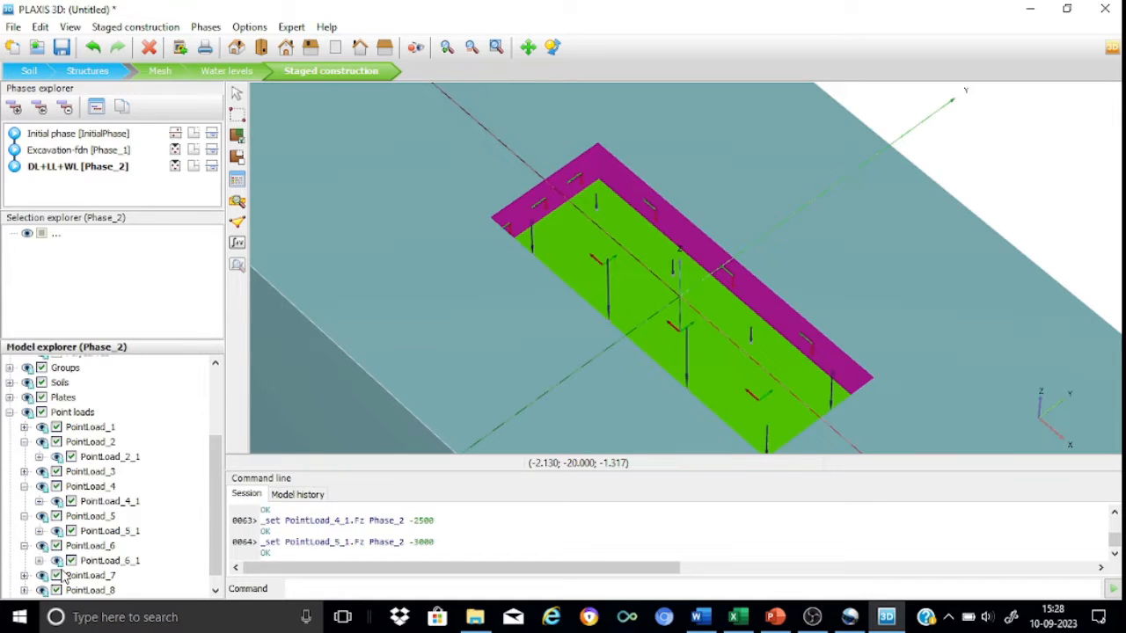
pyautogui.click(39, 560)
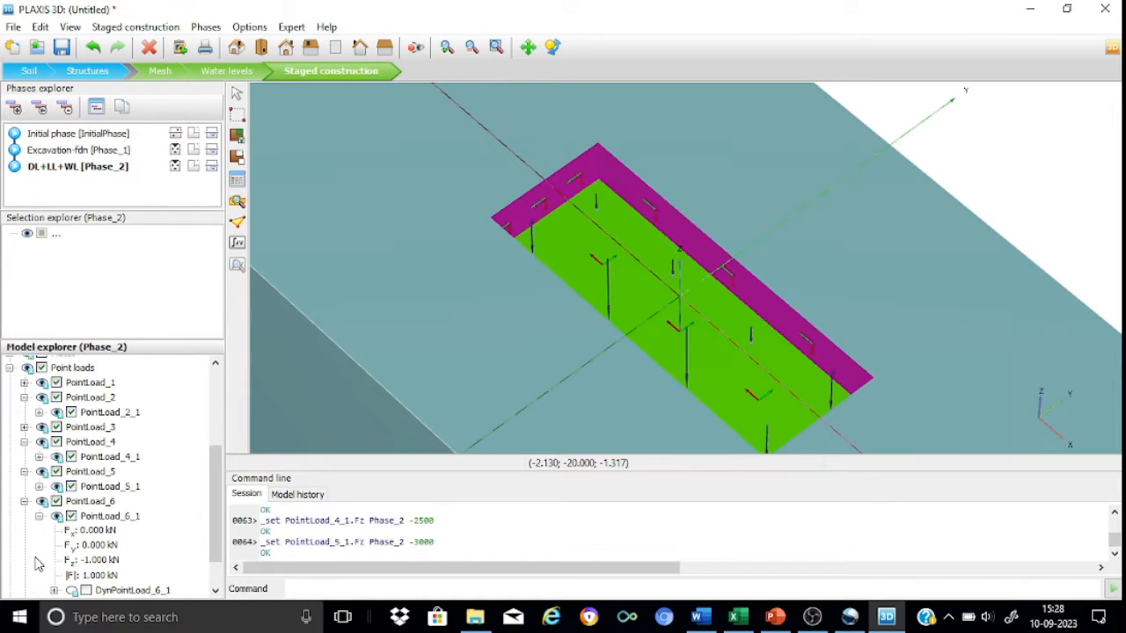
pyautogui.click(87, 563)
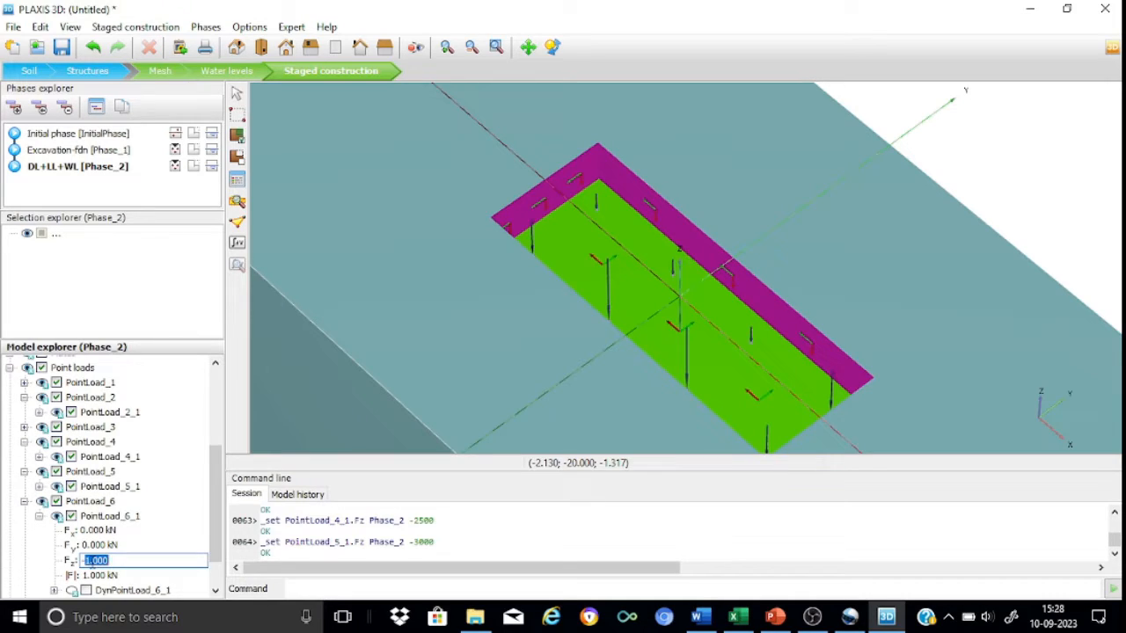
pyautogui.write('-5000')
pyautogui.press('Return')
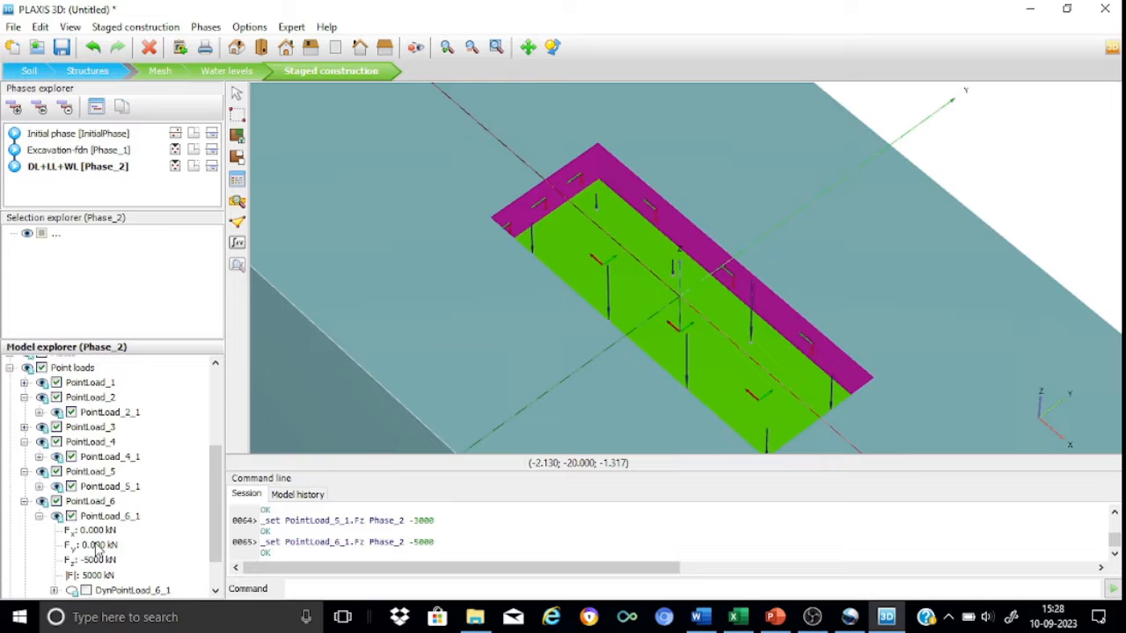
pyautogui.click(39, 518)
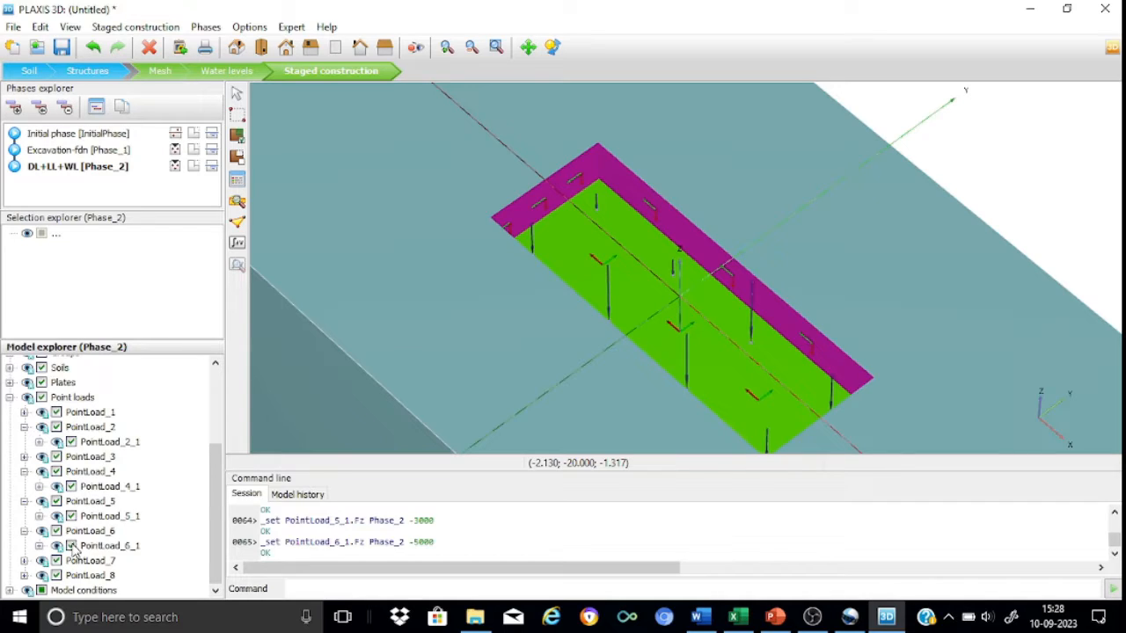
# - Locate PointLoad_7 by toggling its visibility and set its vertical force Fz to -5000 kN in the DL+LL+WL phase
pyautogui.click(24, 561)
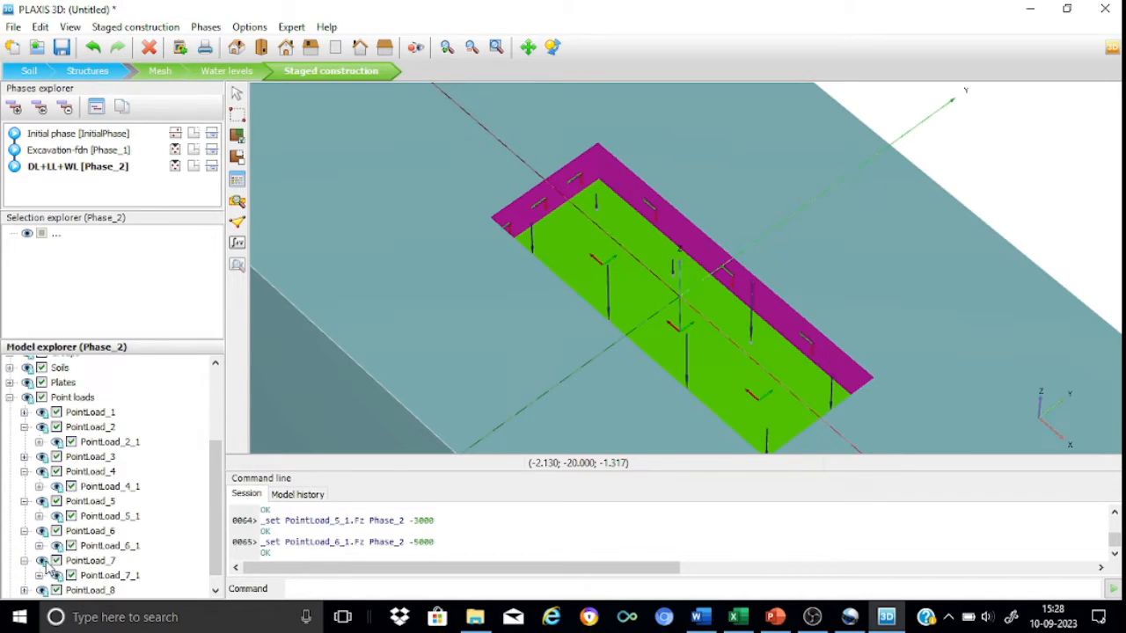
pyautogui.click(43, 561)
pyautogui.click(43, 561)
pyautogui.click(39, 575)
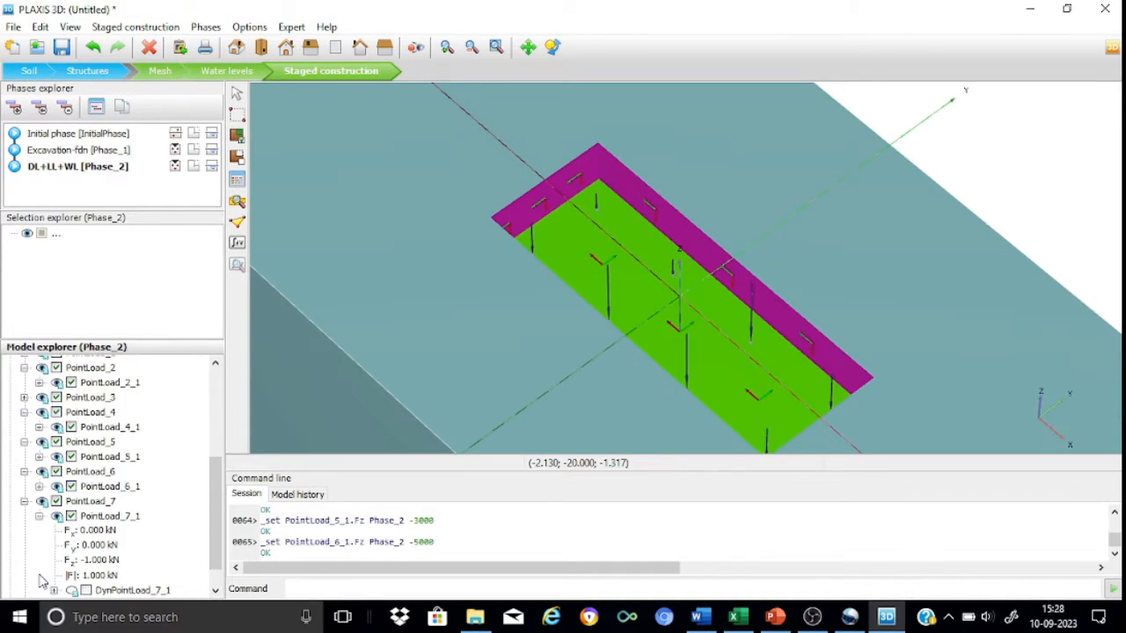
pyautogui.click(93, 564)
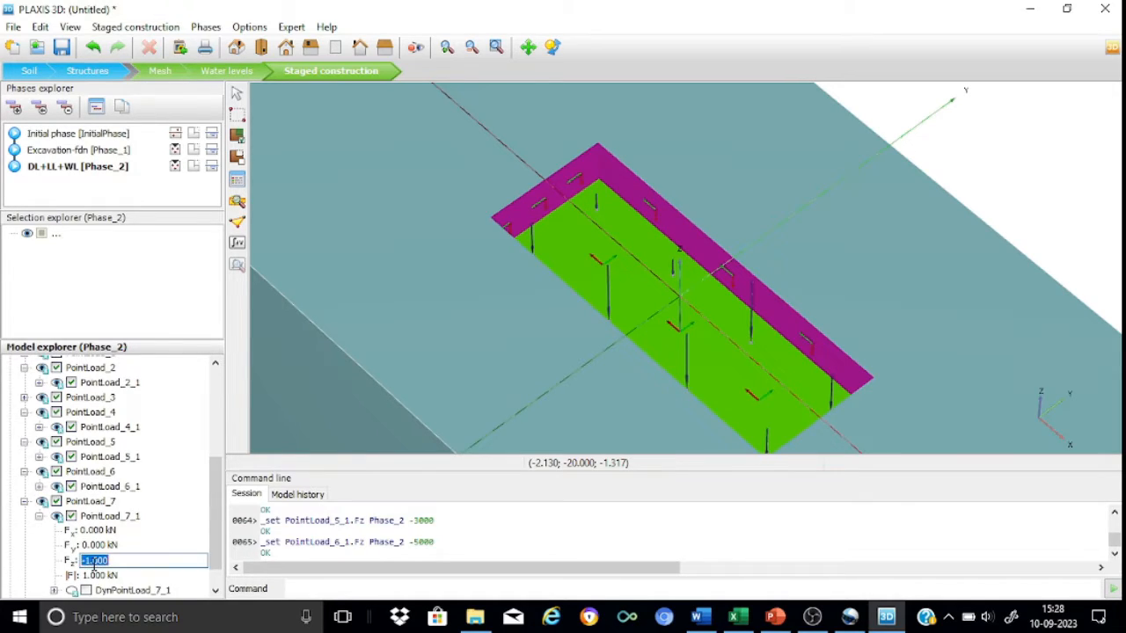
pyautogui.write('-5000')
pyautogui.press('Return')
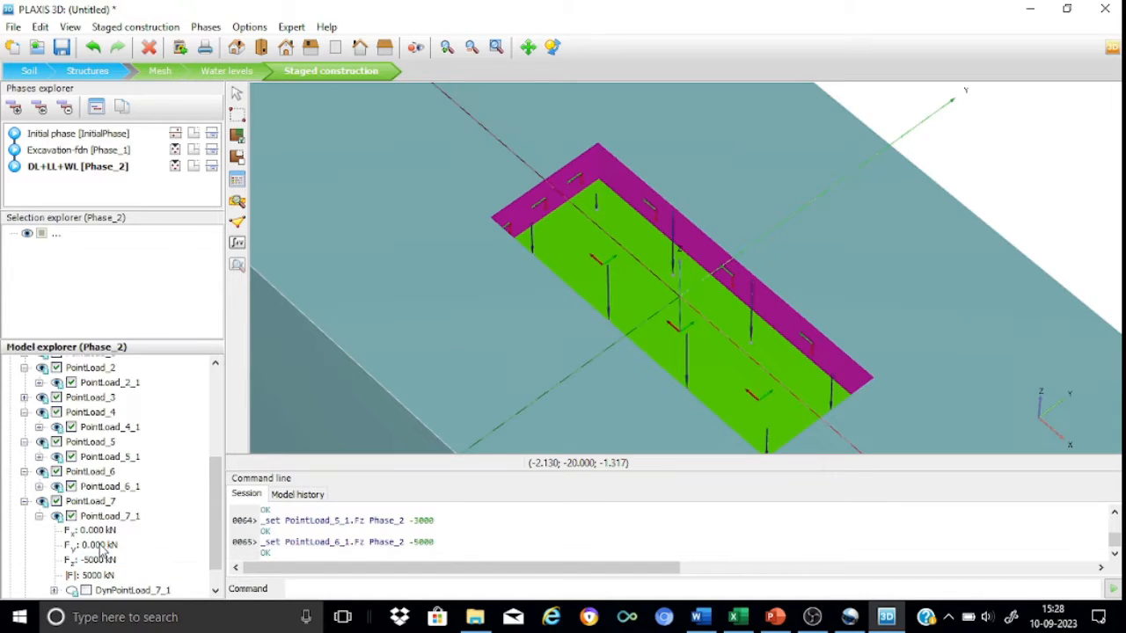
pyautogui.click(23, 501)
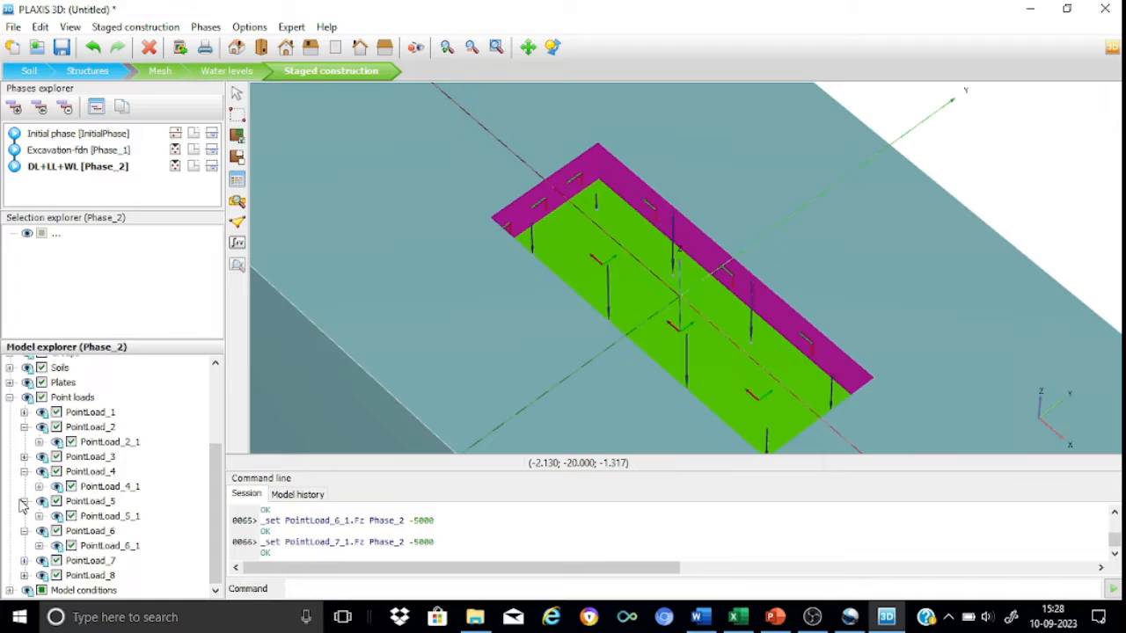
# - Set the vertical force Fz of PointLoad_8 to -3000 kN in the DL+LL+WL phase
pyautogui.click(24, 577)
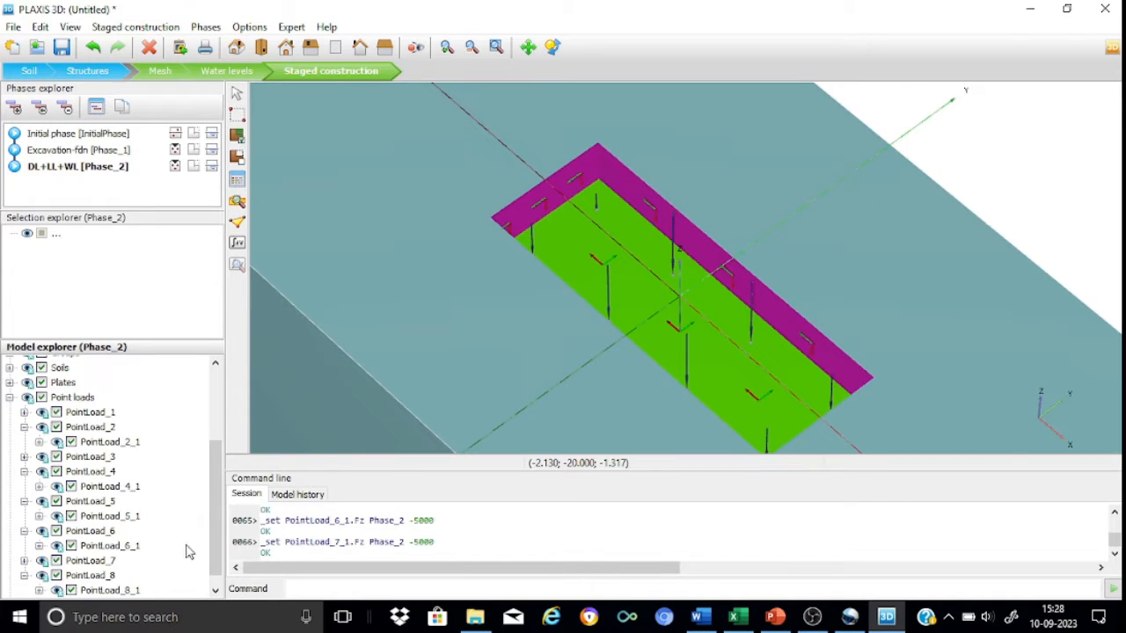
pyautogui.scroll(-1, 213, 572)
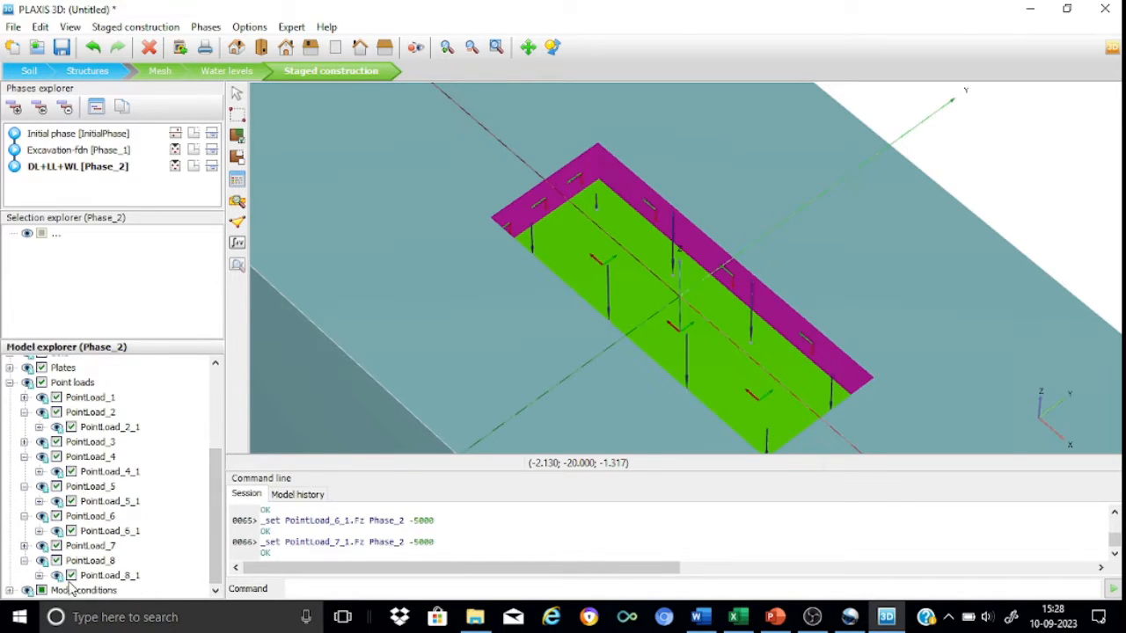
pyautogui.click(39, 576)
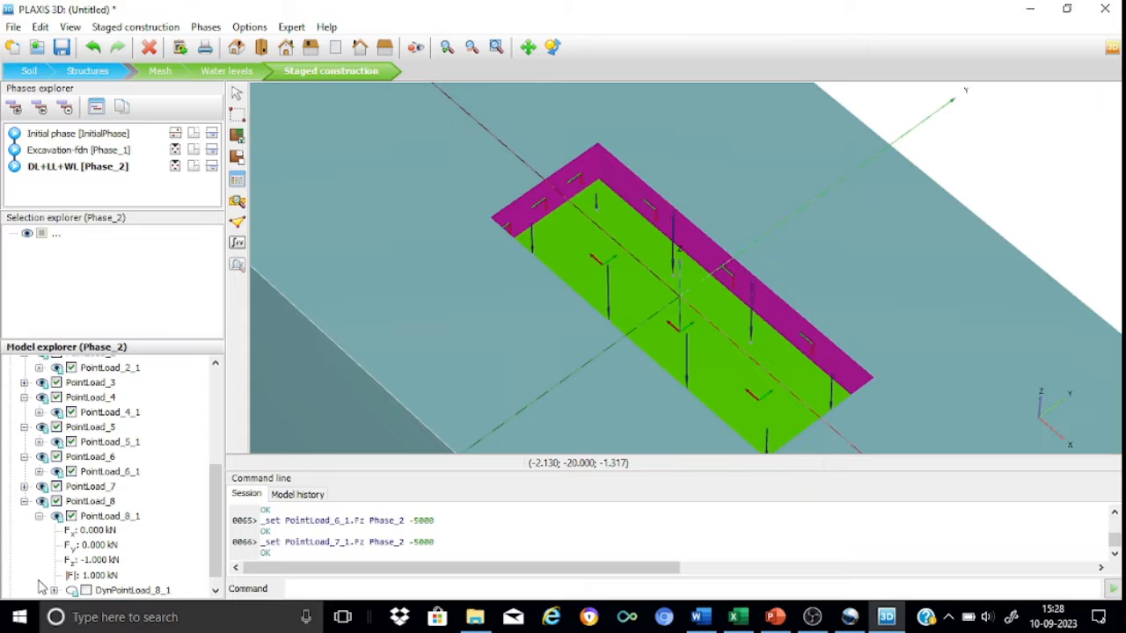
pyautogui.click(99, 560)
pyautogui.write('-3')
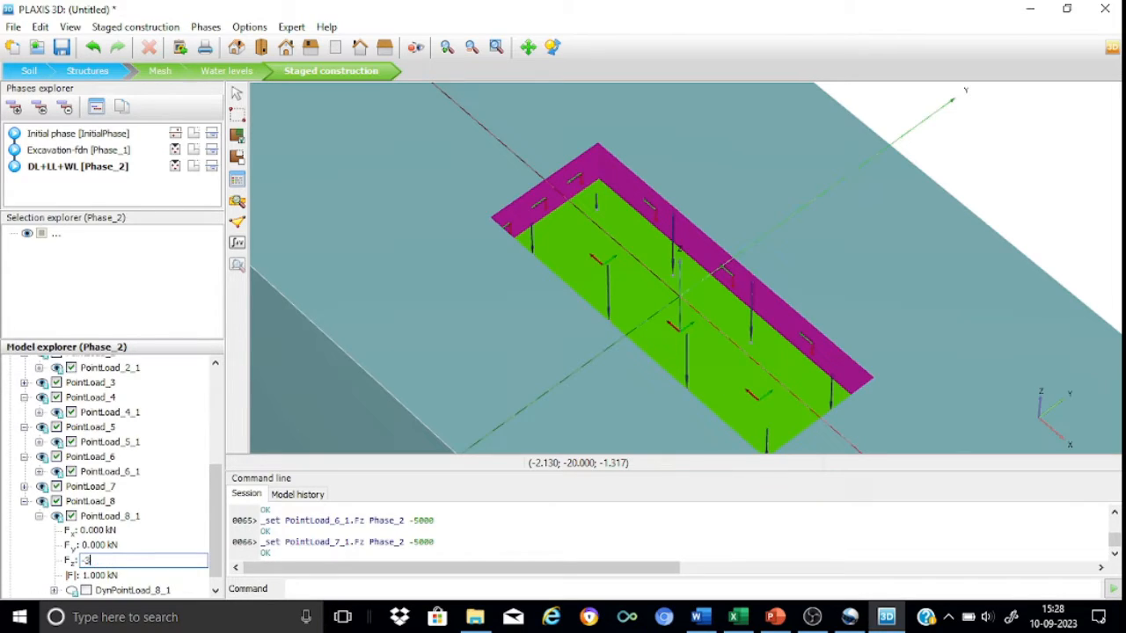
pyautogui.write('000')
pyautogui.press('Return')
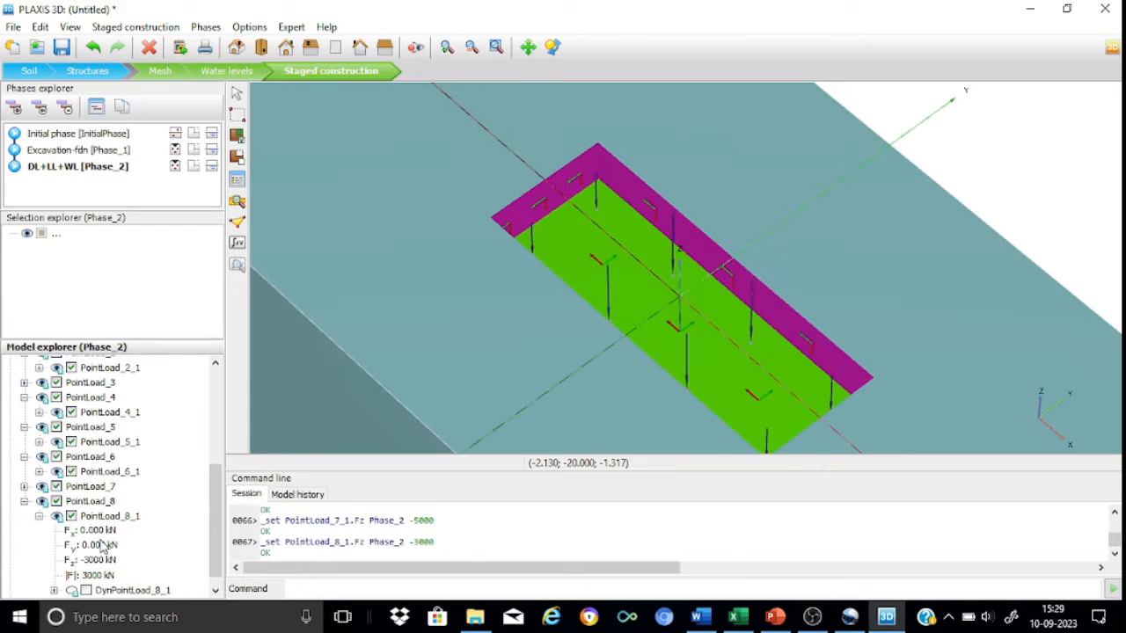
pyautogui.click(24, 501)
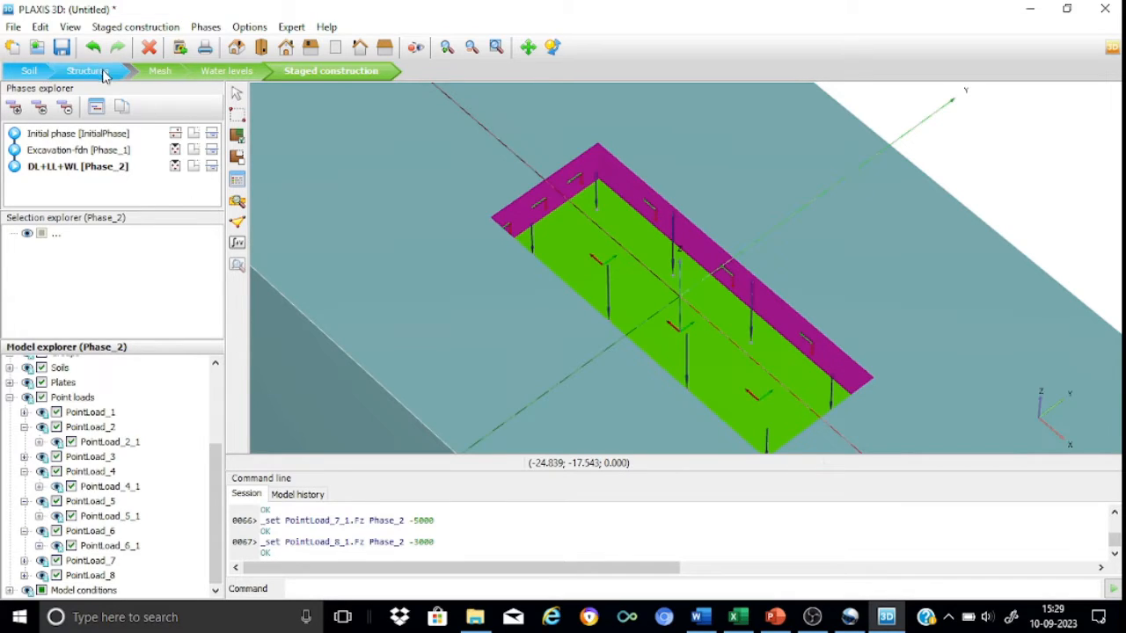
# - Calculate all construction phases without selecting nodes or stress points for curves, and show the details of the running tasks
pyautogui.click(239, 246)
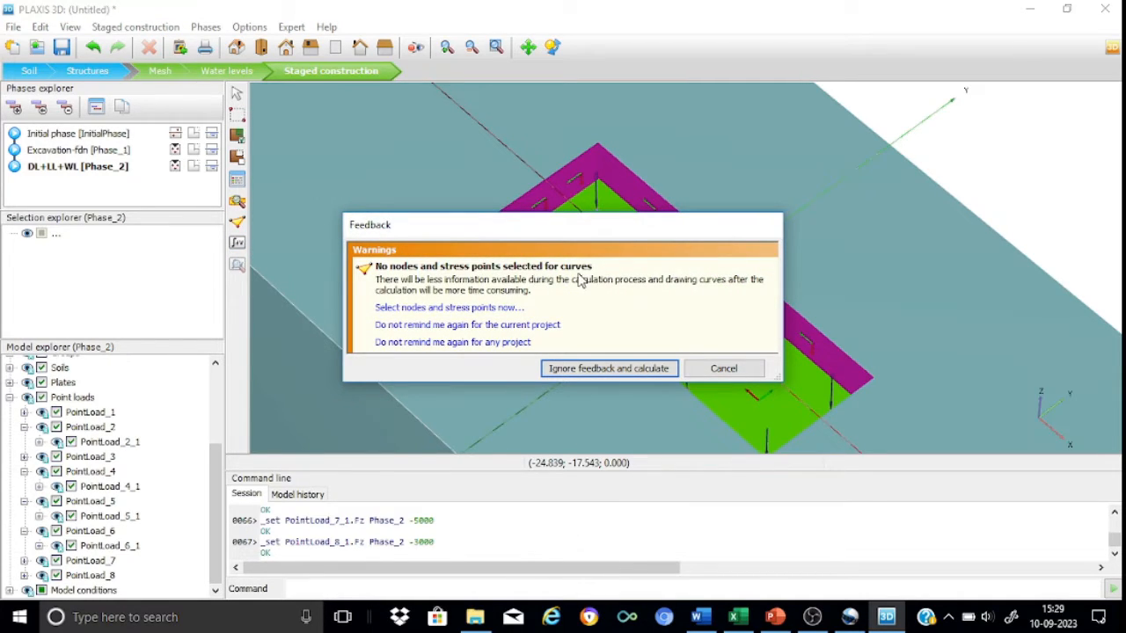
pyautogui.click(630, 371)
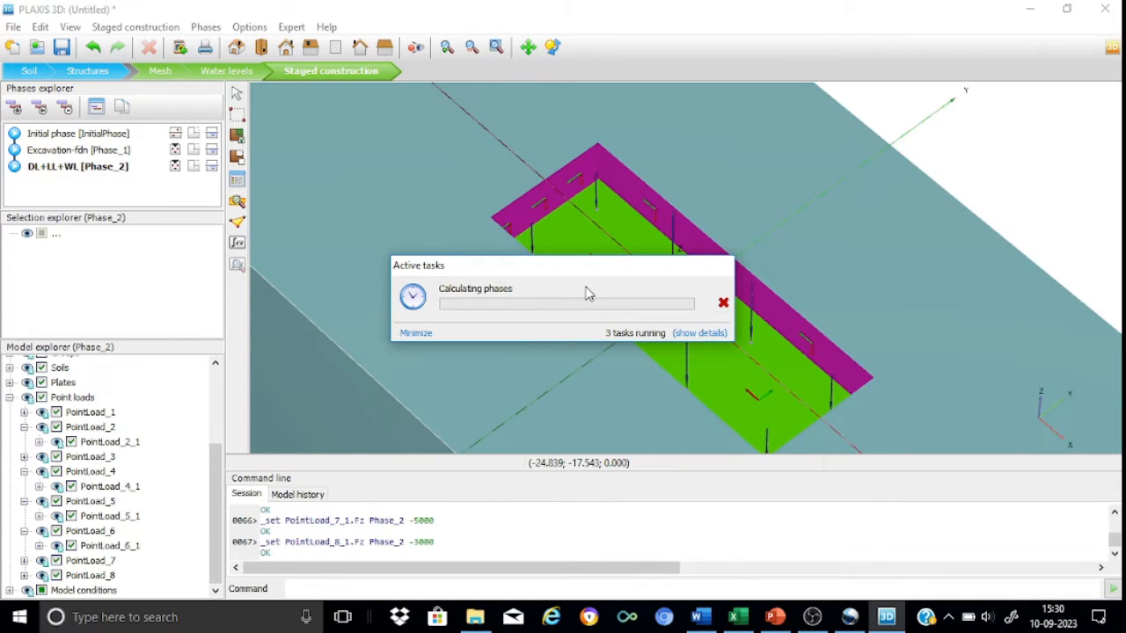
pyautogui.click(679, 334)
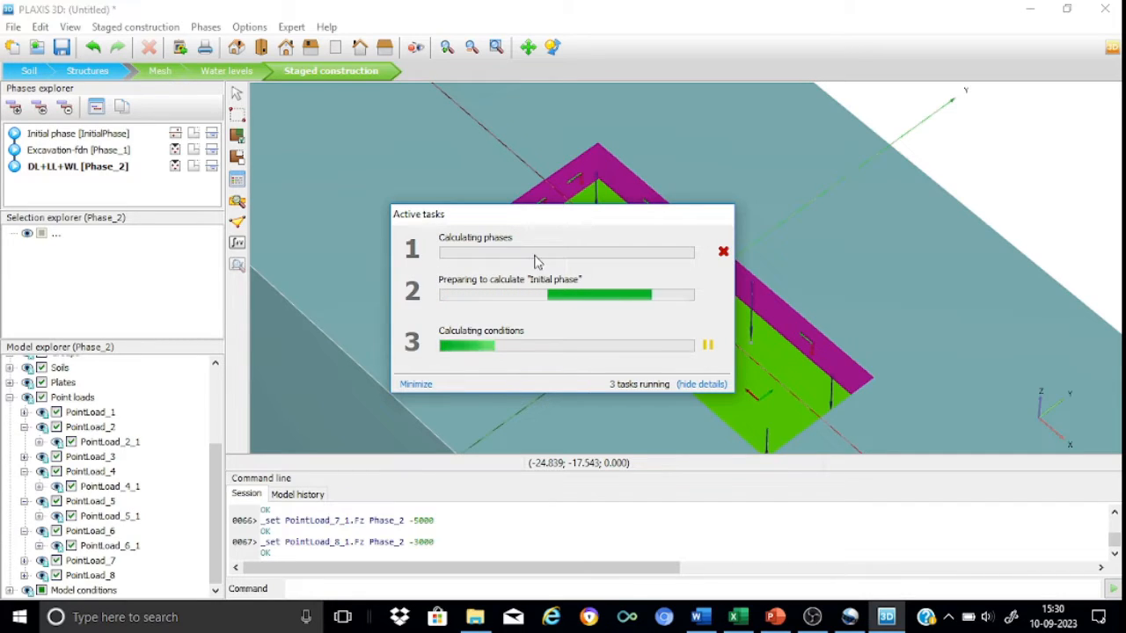
pyautogui.moveTo(669, 337)
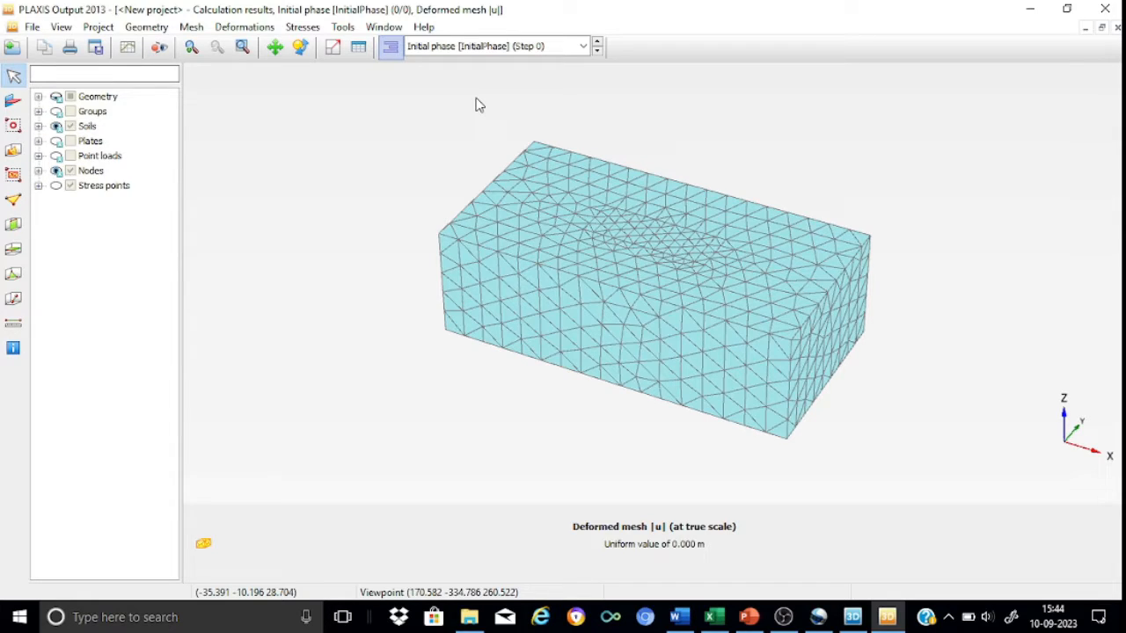
# - In the Output program, plot the Cartesian total stress σzz and the Cartesian effective stress σ'zz for the initial phase
pyautogui.click(306, 29)
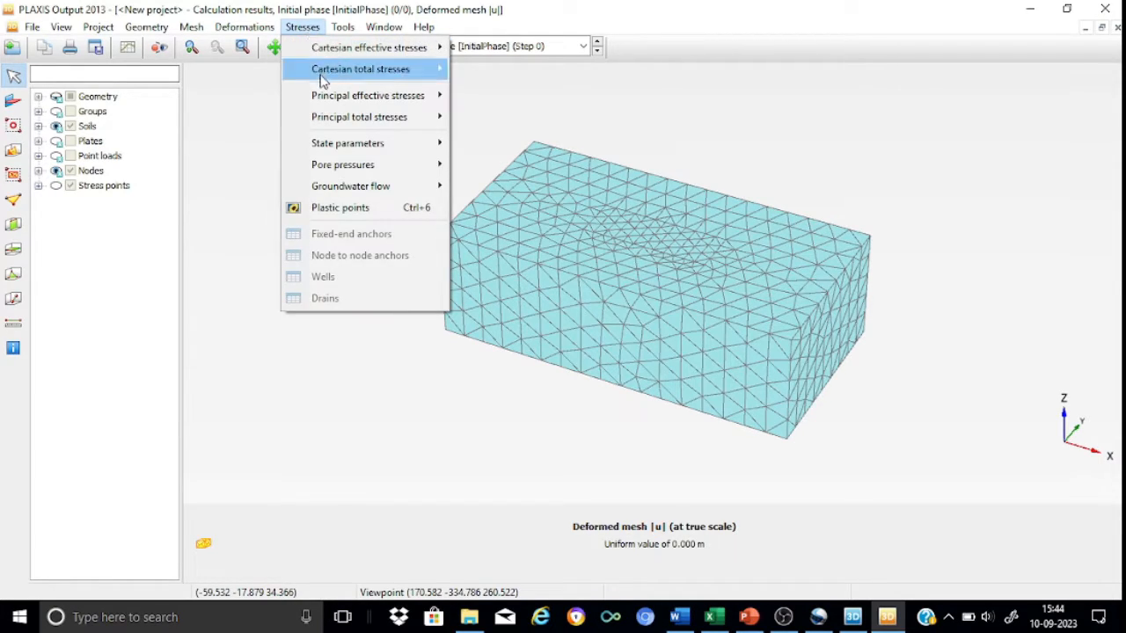
pyautogui.moveTo(331, 72)
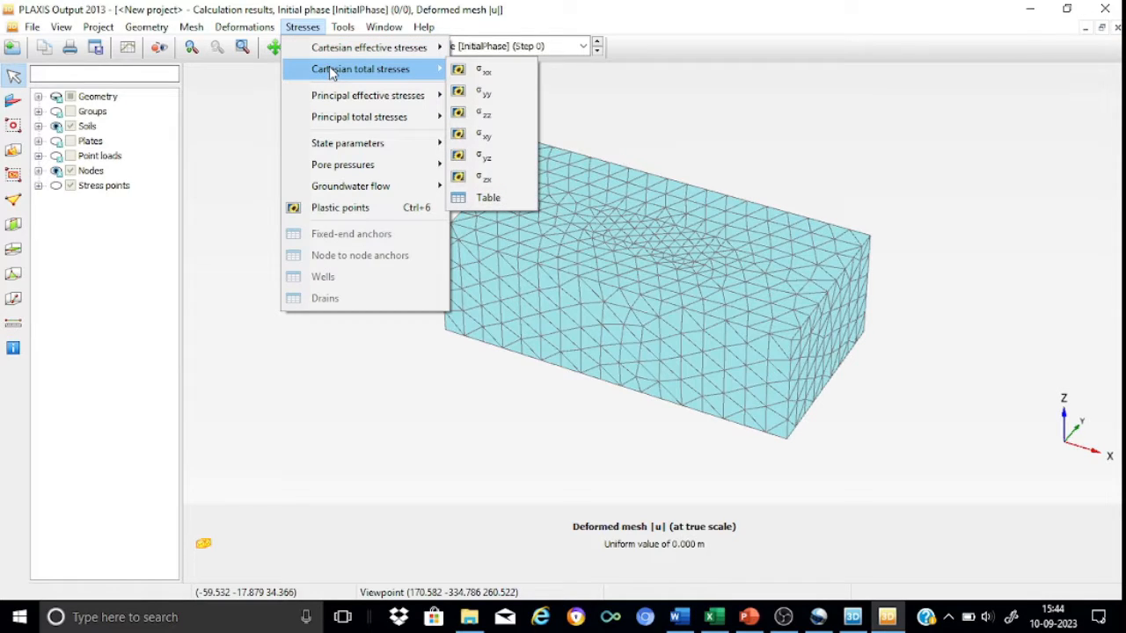
pyautogui.click(508, 118)
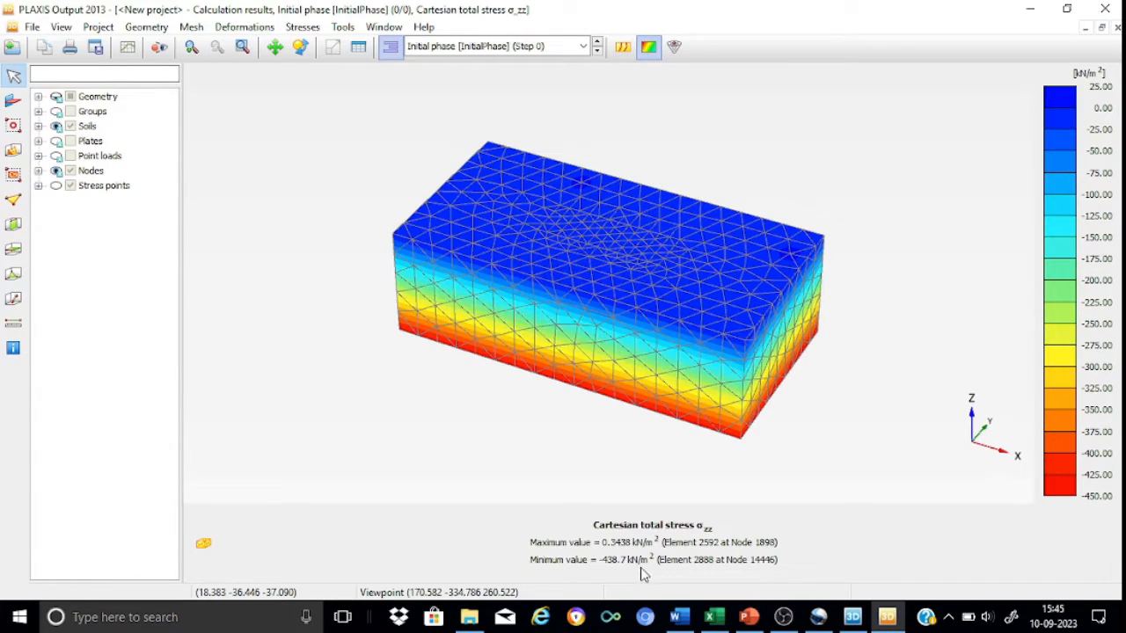
pyautogui.click(304, 28)
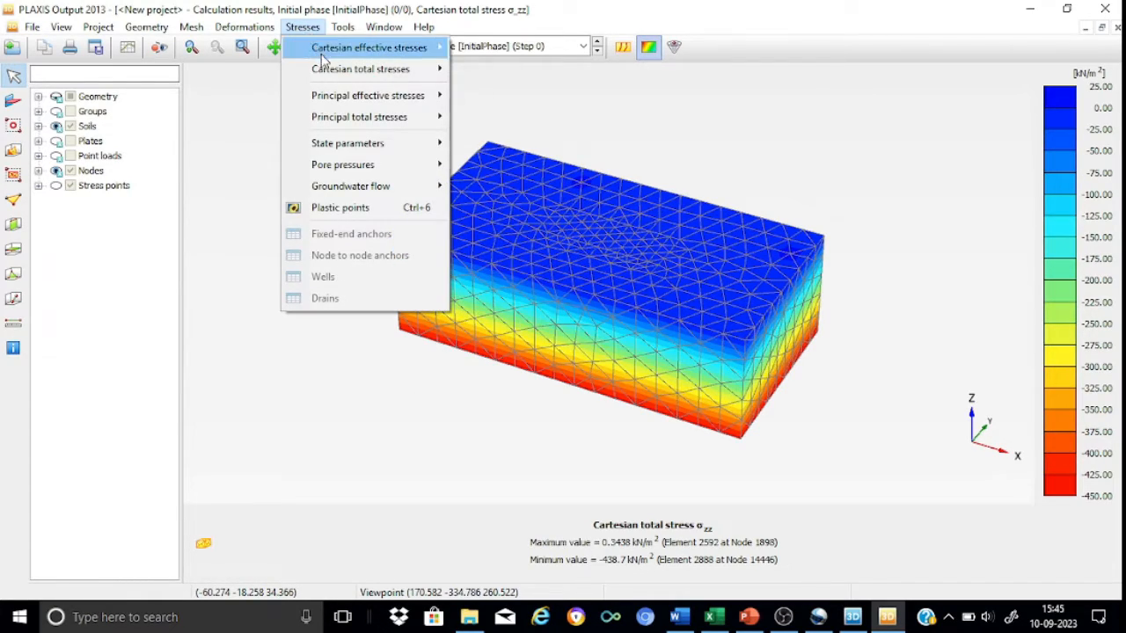
pyautogui.moveTo(322, 54)
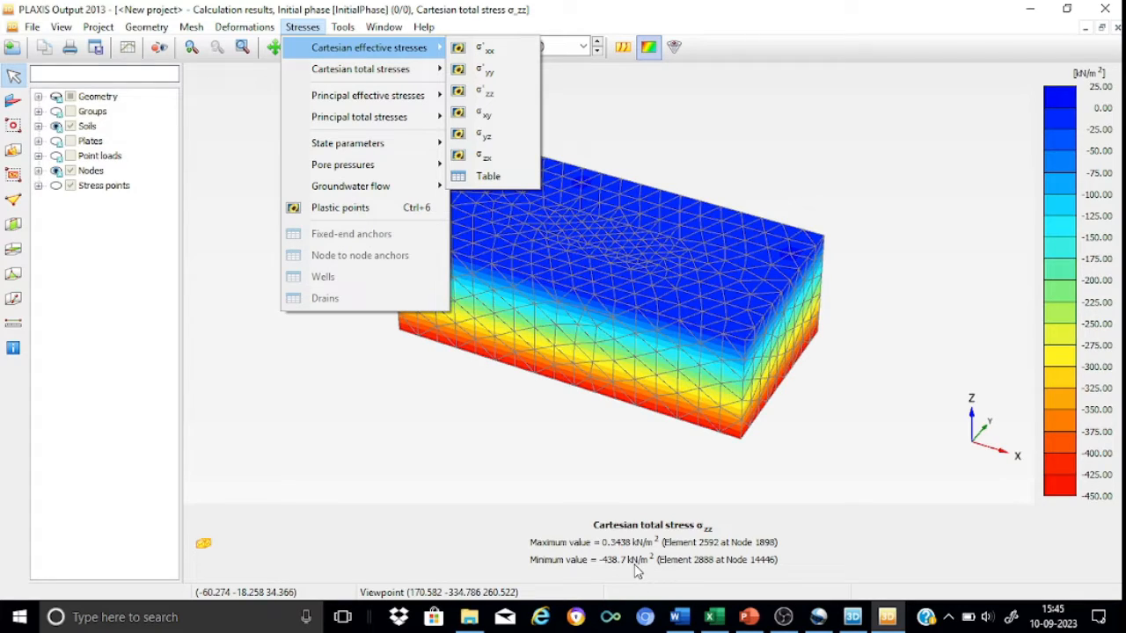
pyautogui.click(491, 93)
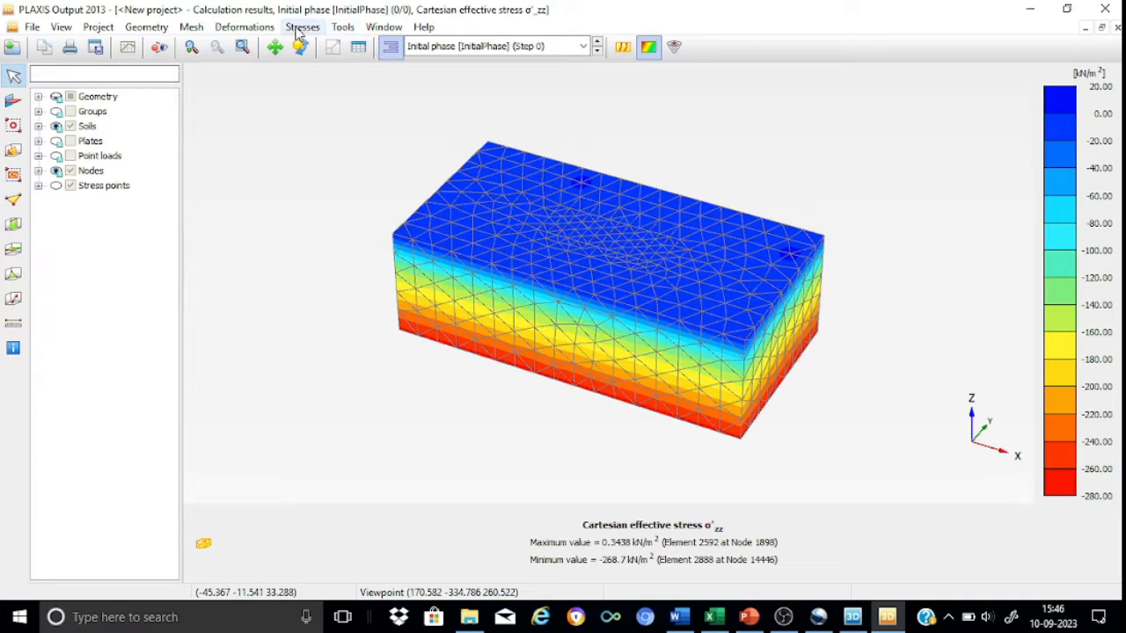
# - Plot the vertical phase displacements Pu_z for the initial phase and for the DL+LL+WL phase
pyautogui.click(260, 28)
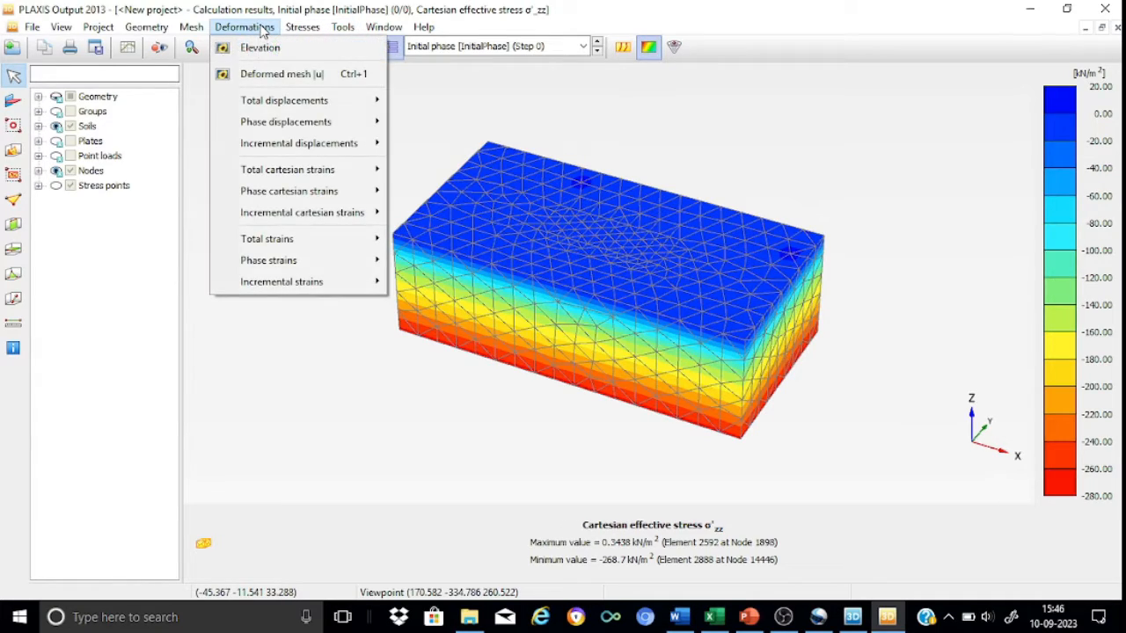
pyautogui.moveTo(290, 106)
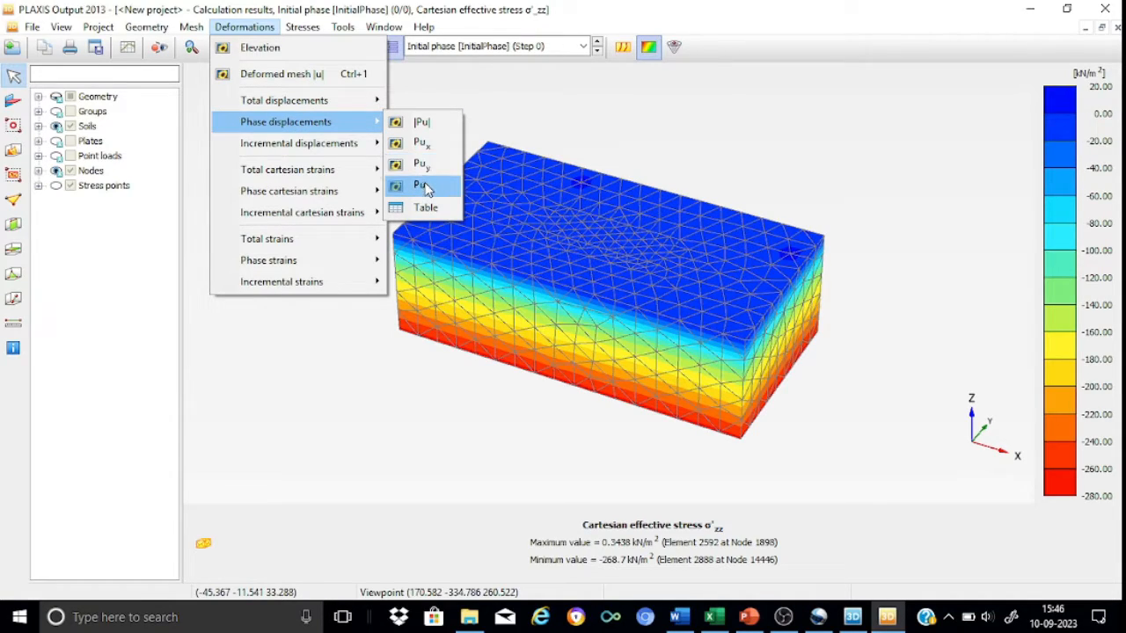
pyautogui.click(426, 186)
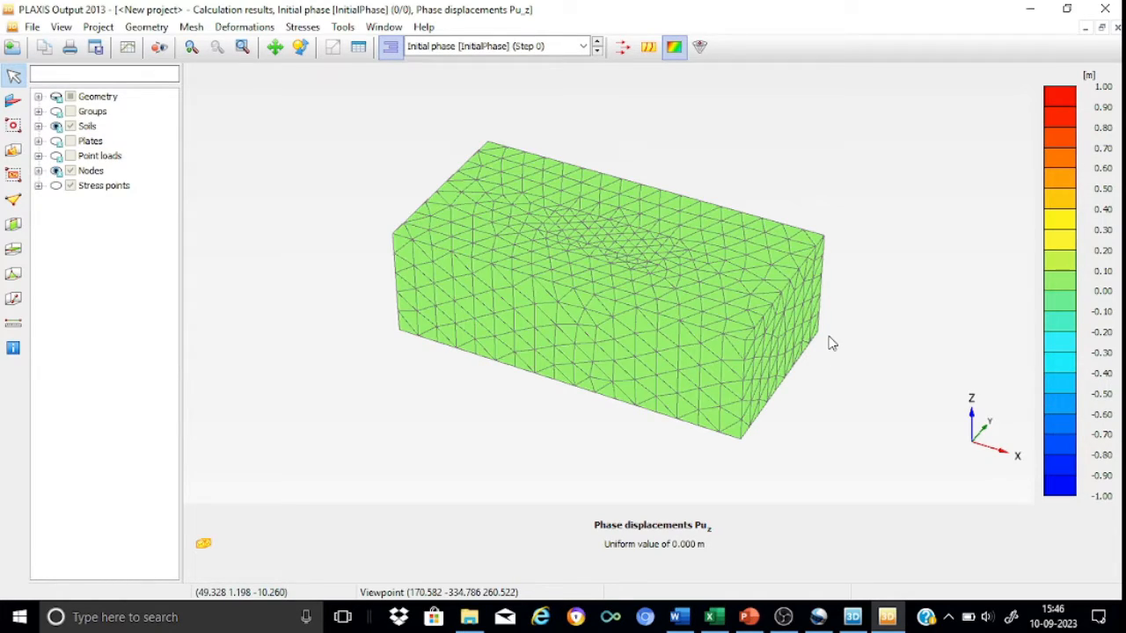
pyautogui.click(585, 46)
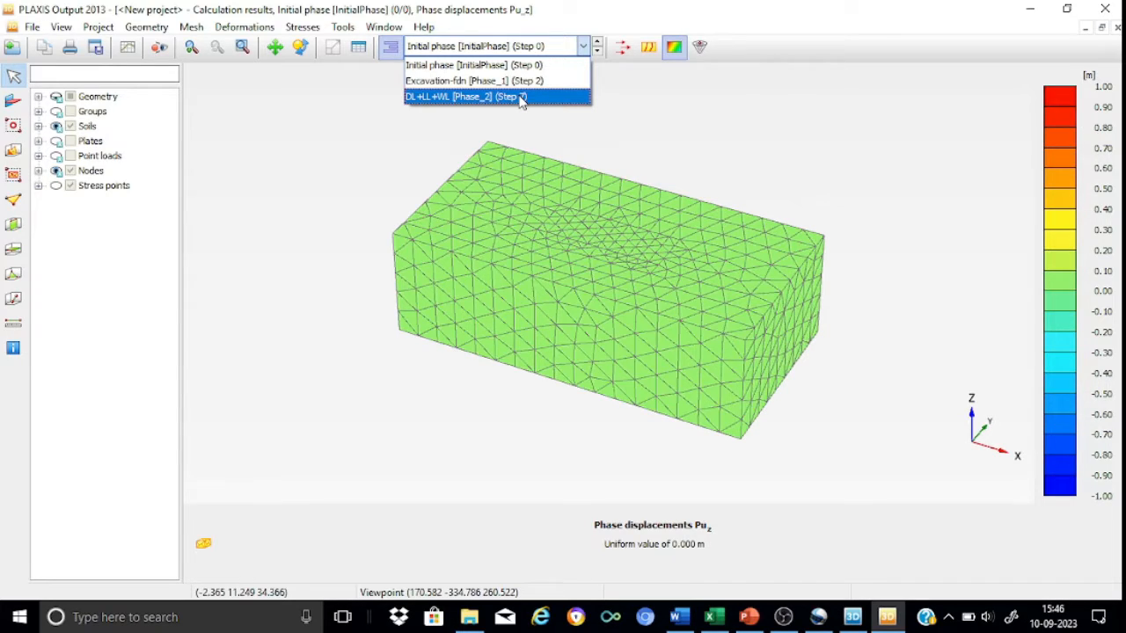
pyautogui.click(521, 97)
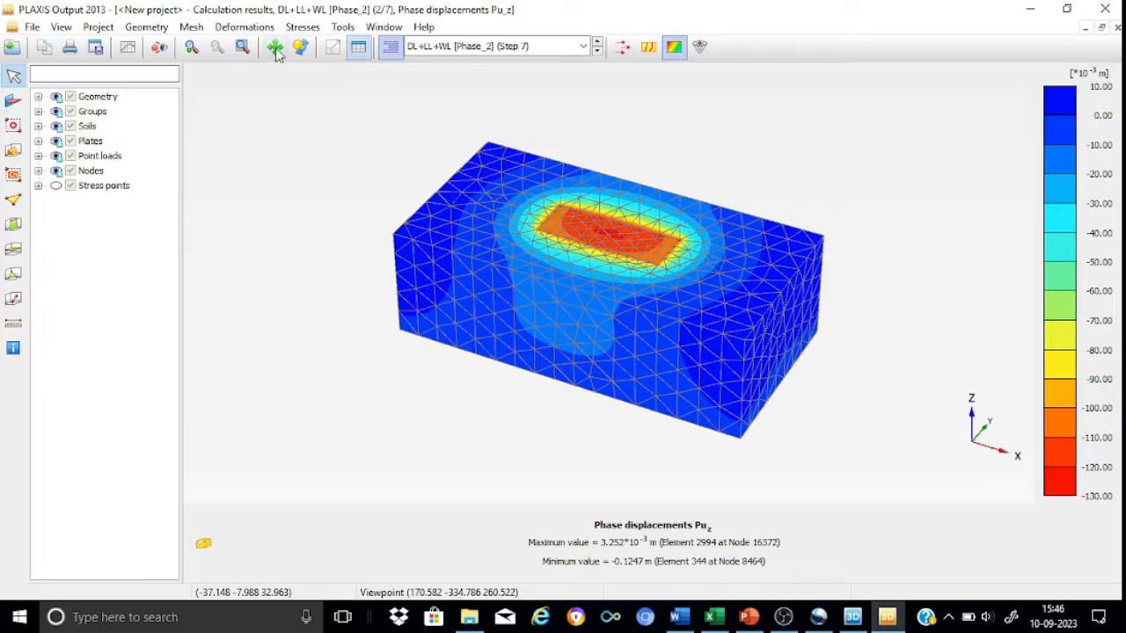
pyautogui.click(247, 28)
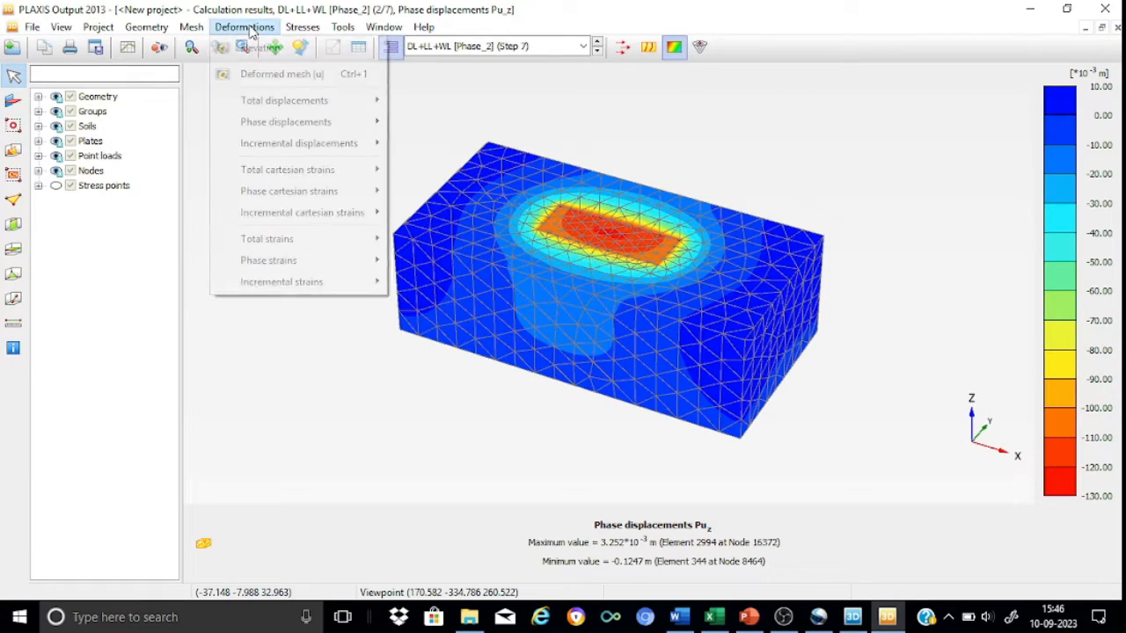
pyautogui.moveTo(264, 101)
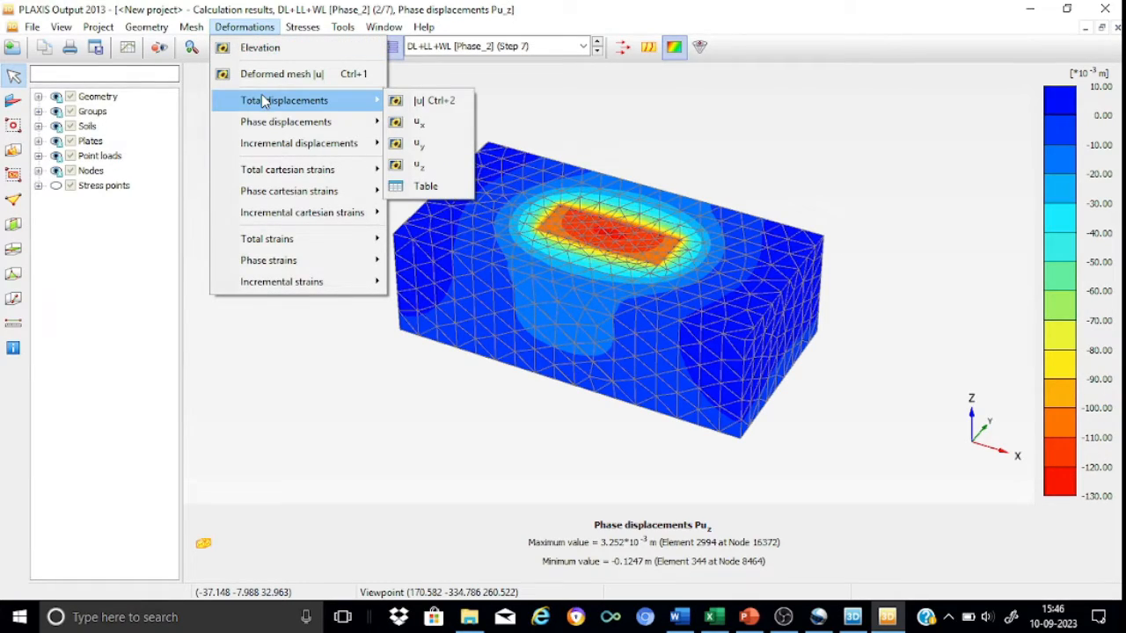
pyautogui.moveTo(352, 124)
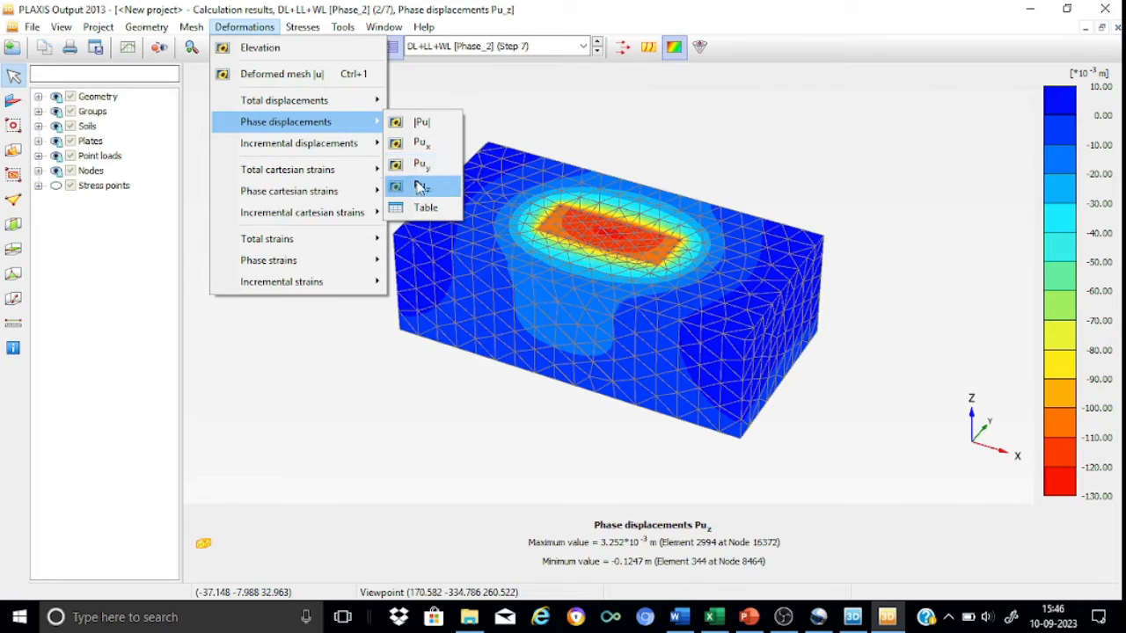
pyautogui.click(421, 186)
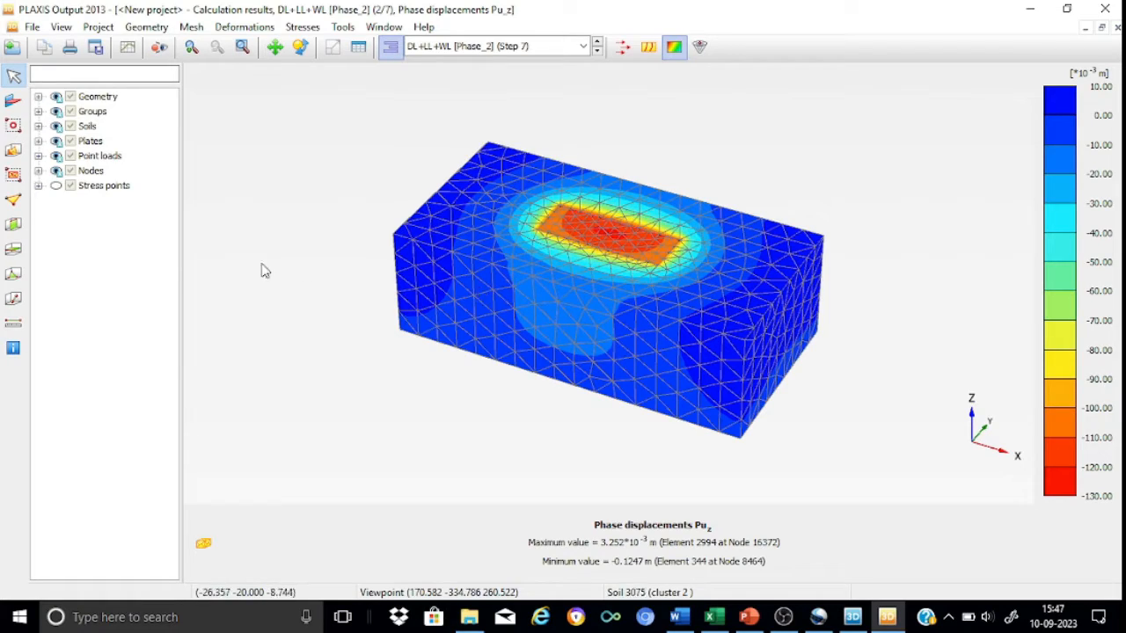
# - Start a vertical cross section through the model and try to set the X coordinate of its first point to 0 m
pyautogui.click(12, 227)
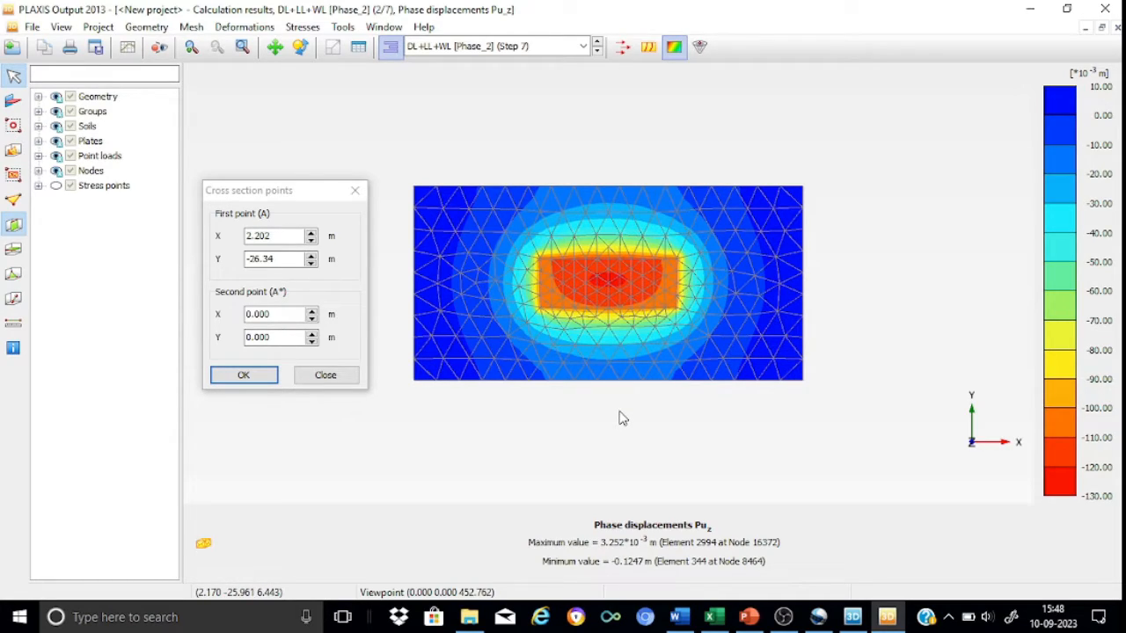
pyautogui.click(280, 236)
pyautogui.press('BackSpace')
pyautogui.press('BackSpace')
pyautogui.press('BackSpace')
pyautogui.press('BackSpace')
pyautogui.press('BackSpace')
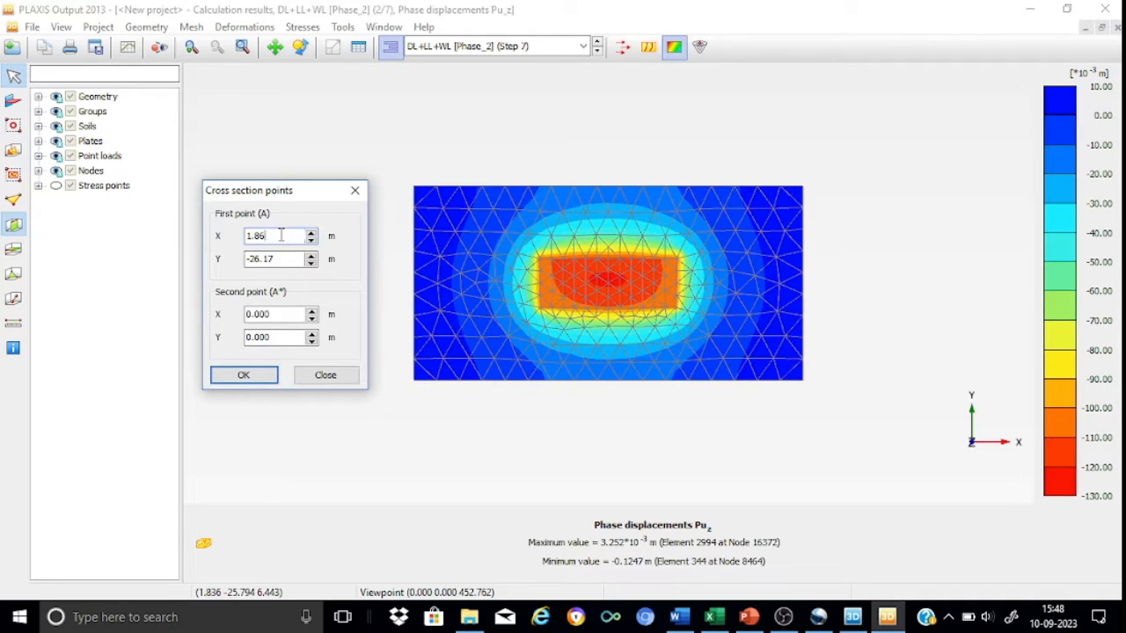
pyautogui.write('0')
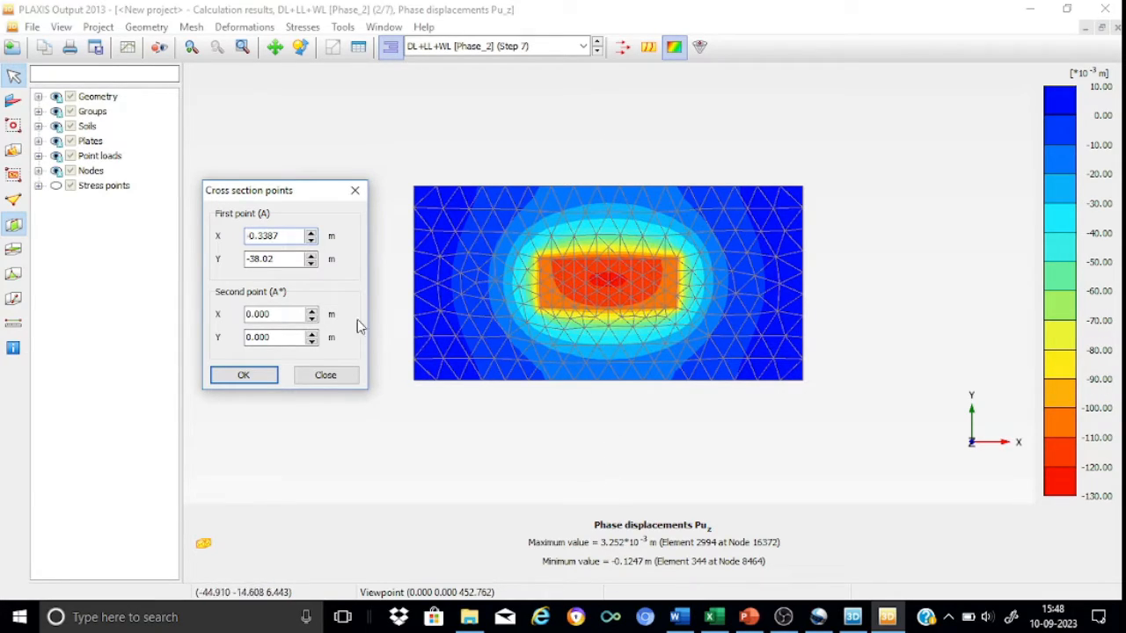
# - Set the X coordinate of the cross section's first point (A) to 0 m
pyautogui.click(290, 234)
pyautogui.press('BackSpace')
pyautogui.press('BackSpace')
pyautogui.press('BackSpace')
pyautogui.press('BackSpace')
pyautogui.press('BackSpace')
pyautogui.press('BackSpace')
pyautogui.write('0')
pyautogui.click(284, 315)
# - Set the Y coordinate of the cross section's first point (A) to -30 m
pyautogui.click(293, 259)
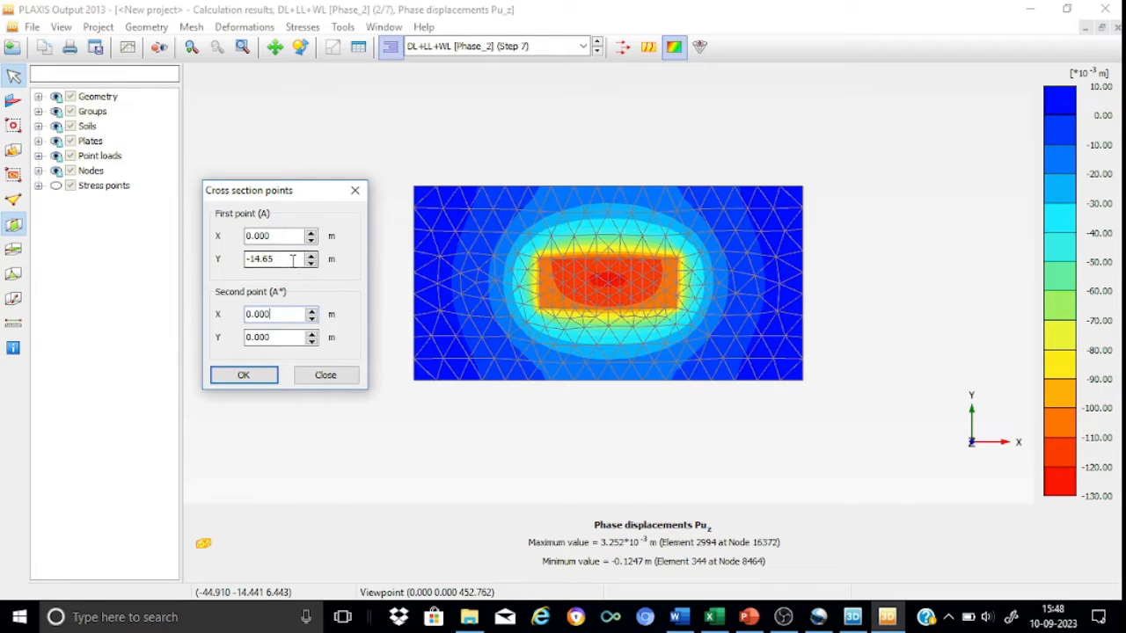
pyautogui.press('BackSpace')
pyautogui.press('BackSpace')
pyautogui.press('BackSpace')
pyautogui.press('BackSpace')
pyautogui.press('BackSpace')
pyautogui.write('-30')
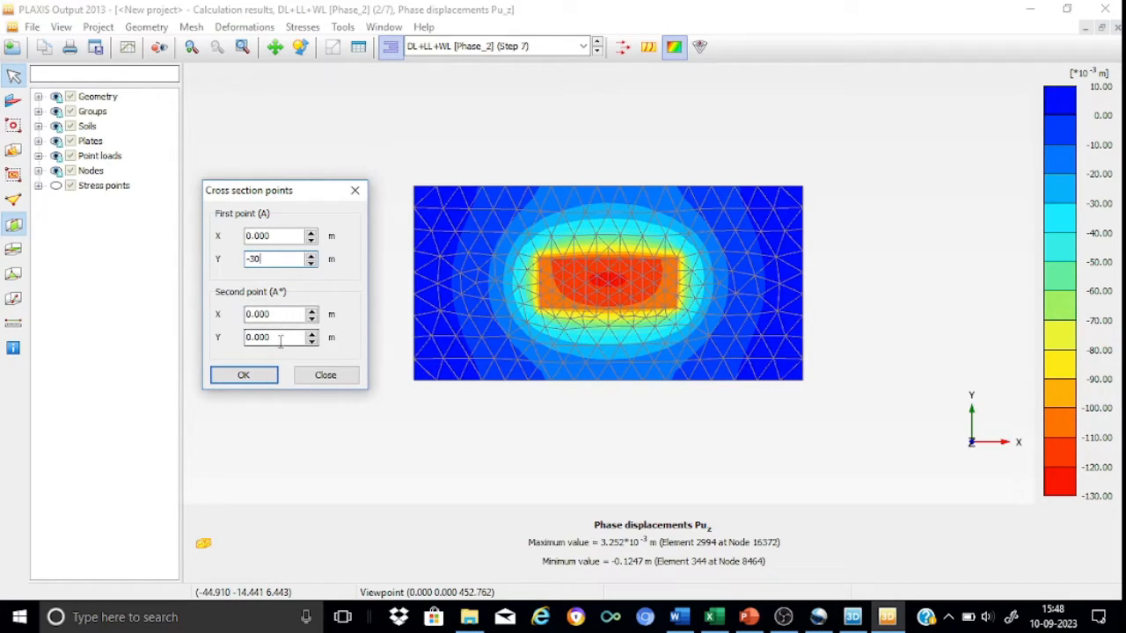
# - Set the Y coordinate of the cross section's second point (A*) to 30 m and generate the vertical cross section
pyautogui.click(279, 342)
pyautogui.press('BackSpace')
pyautogui.press('BackSpace')
pyautogui.press('BackSpace')
pyautogui.press('BackSpace')
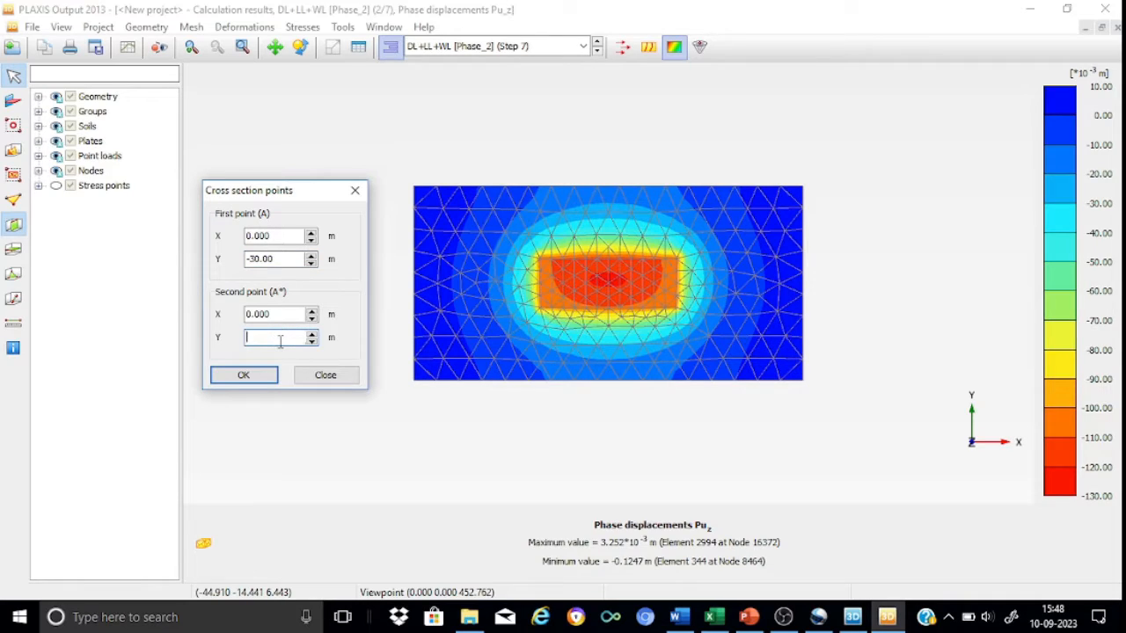
pyautogui.write('30')
pyautogui.click(263, 376)
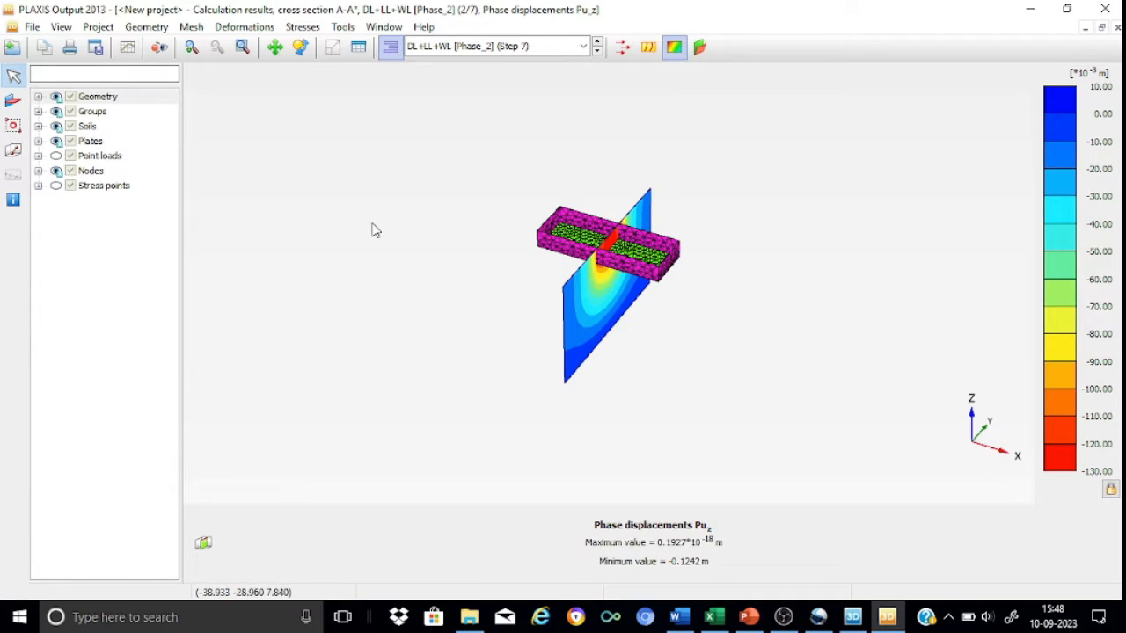
# - Show only the structure lying on the cross section to examine the settlement contours beneath the foundation
pyautogui.click(301, 49)
pyautogui.moveTo(661, 276); pyautogui.dragTo(493, 172)
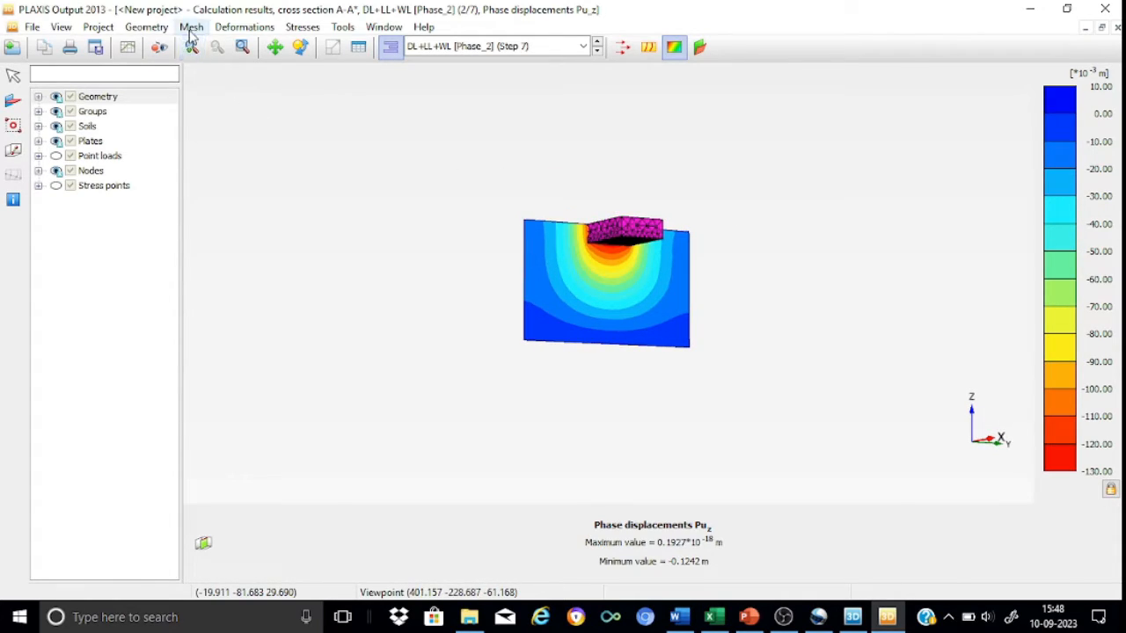
pyautogui.click(61, 28)
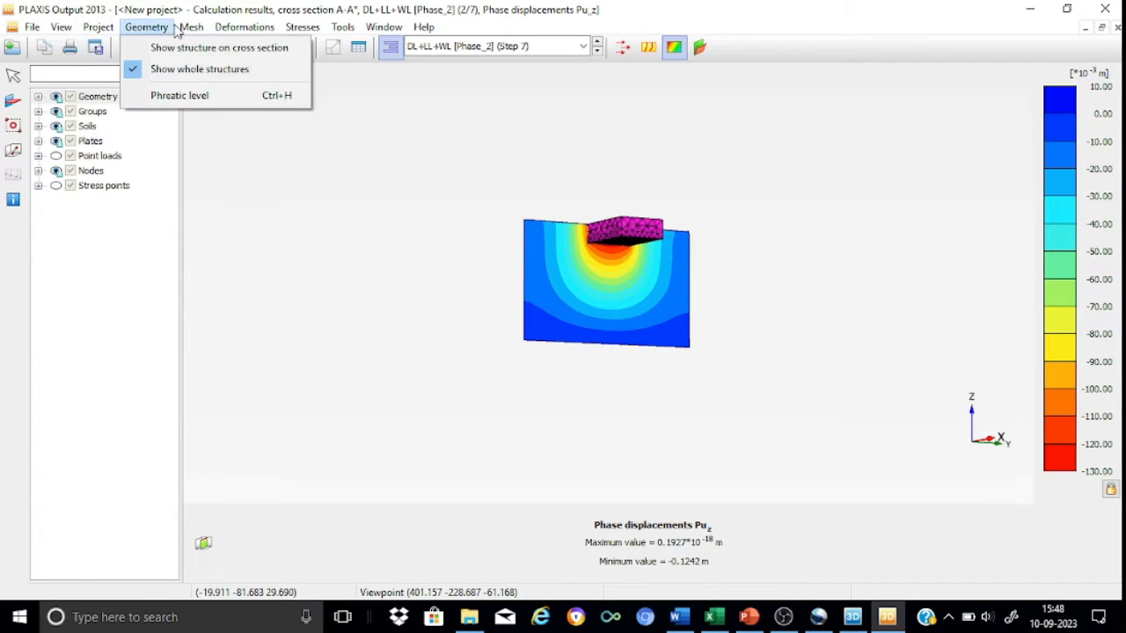
pyautogui.moveTo(198, 28)
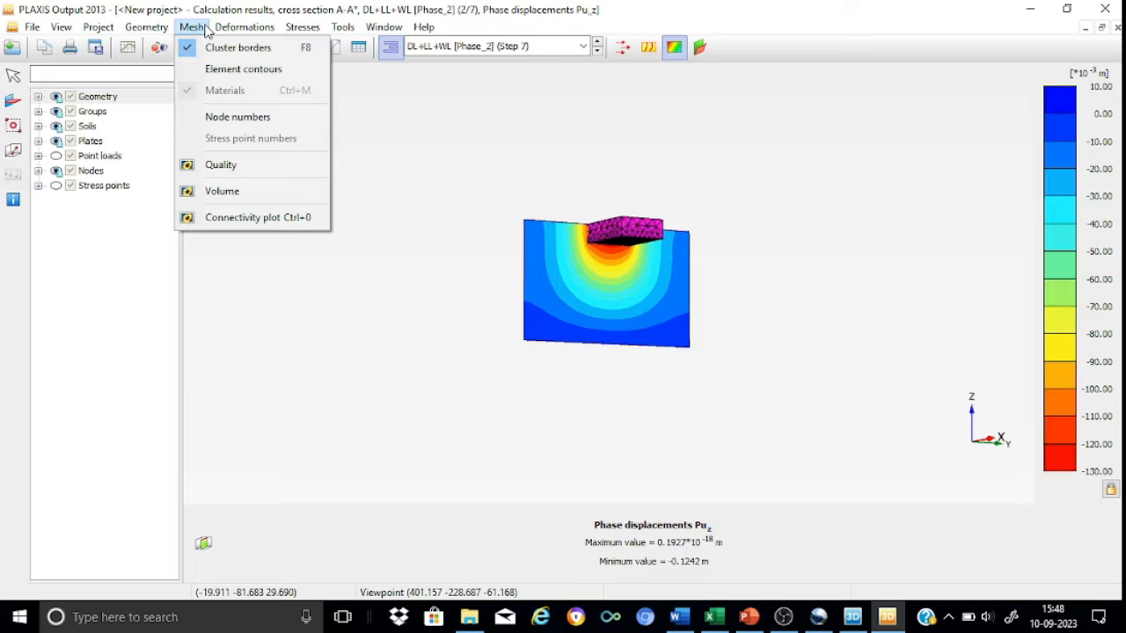
pyautogui.moveTo(235, 31)
pyautogui.moveTo(150, 27)
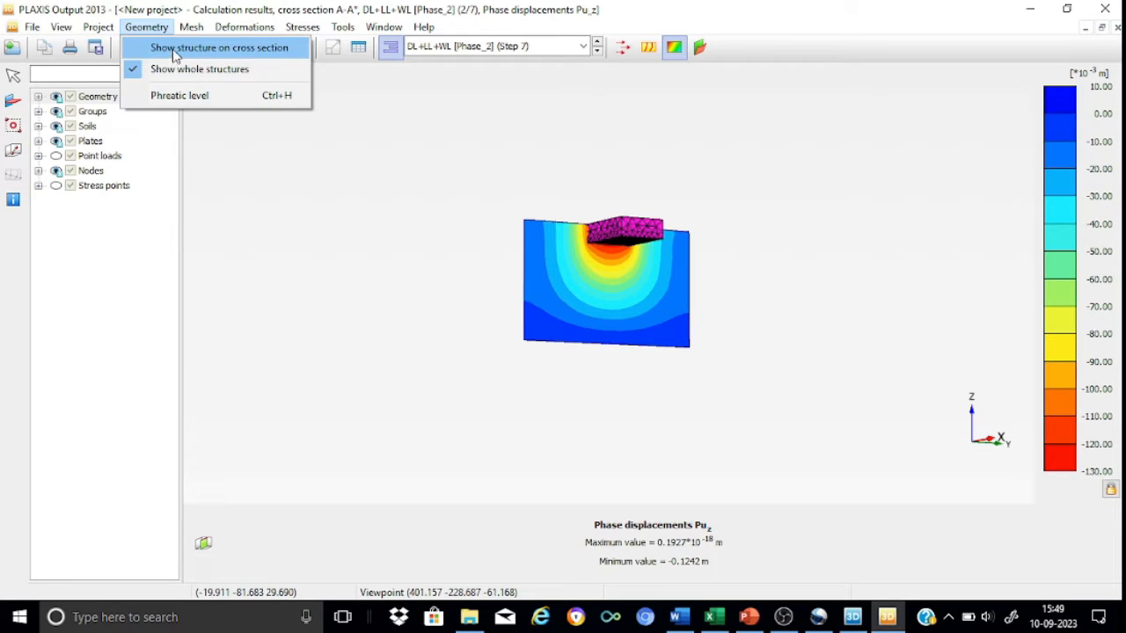
pyautogui.click(175, 49)
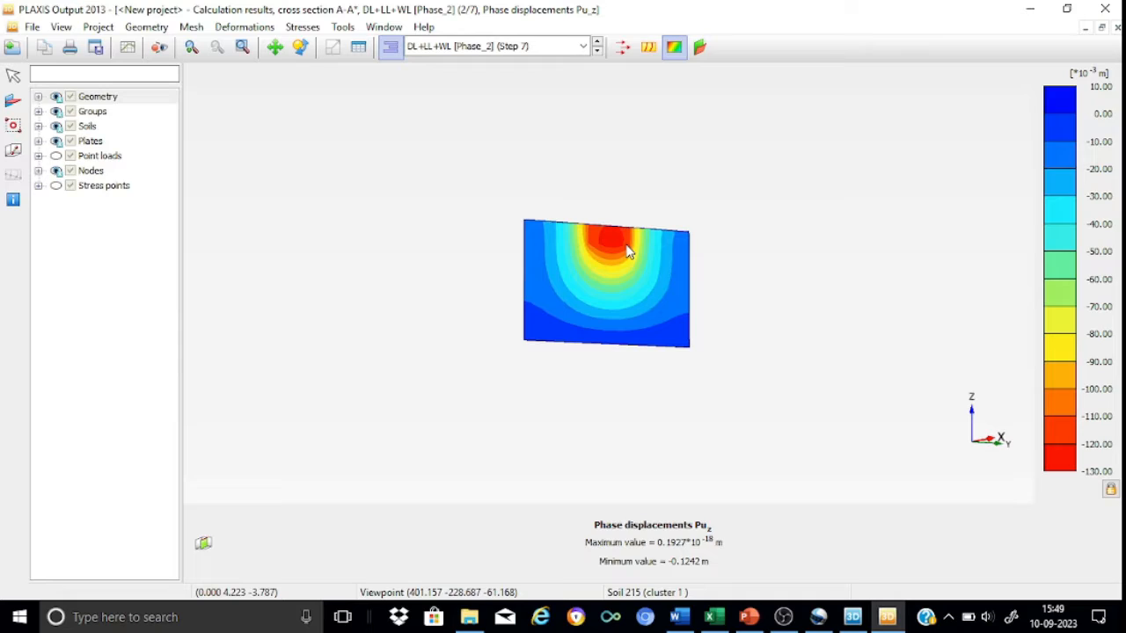
pyautogui.scroll(1, 626, 251)
pyautogui.scroll(2, 624, 253)
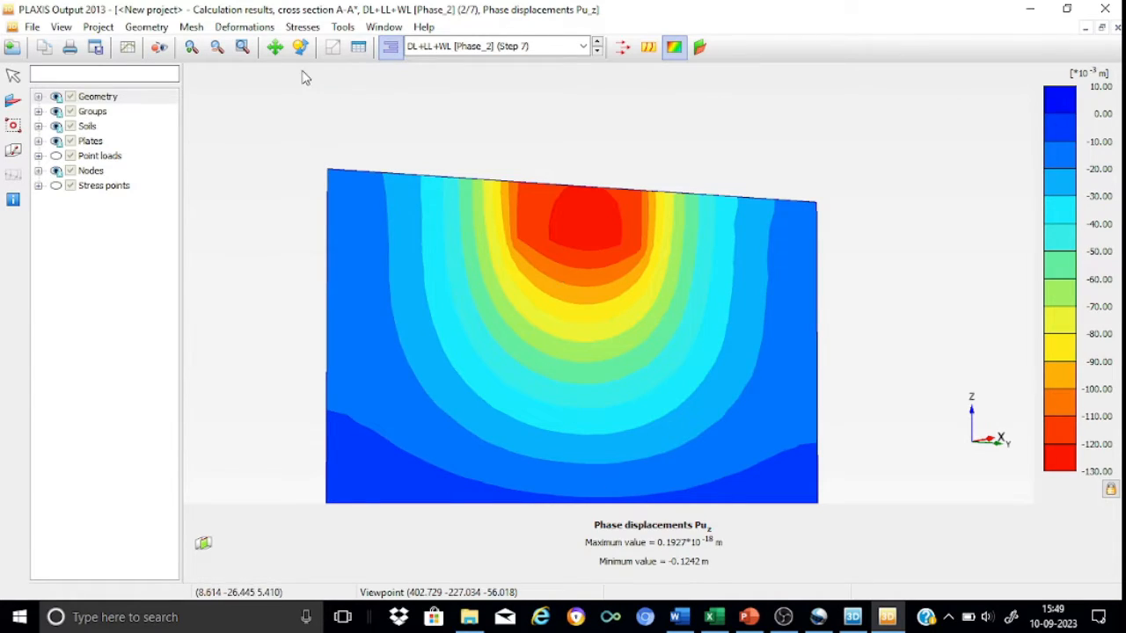
# - Display the whole structures together with the cross section and view the foundation from above
pyautogui.click(161, 27)
pyautogui.click(167, 70)
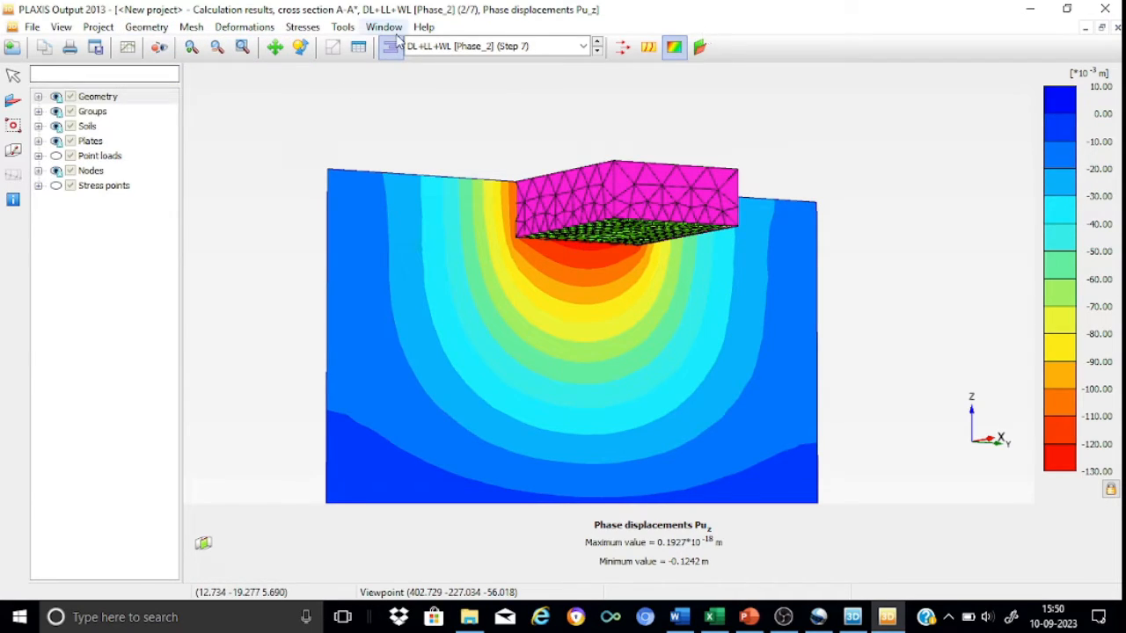
pyautogui.click(300, 47)
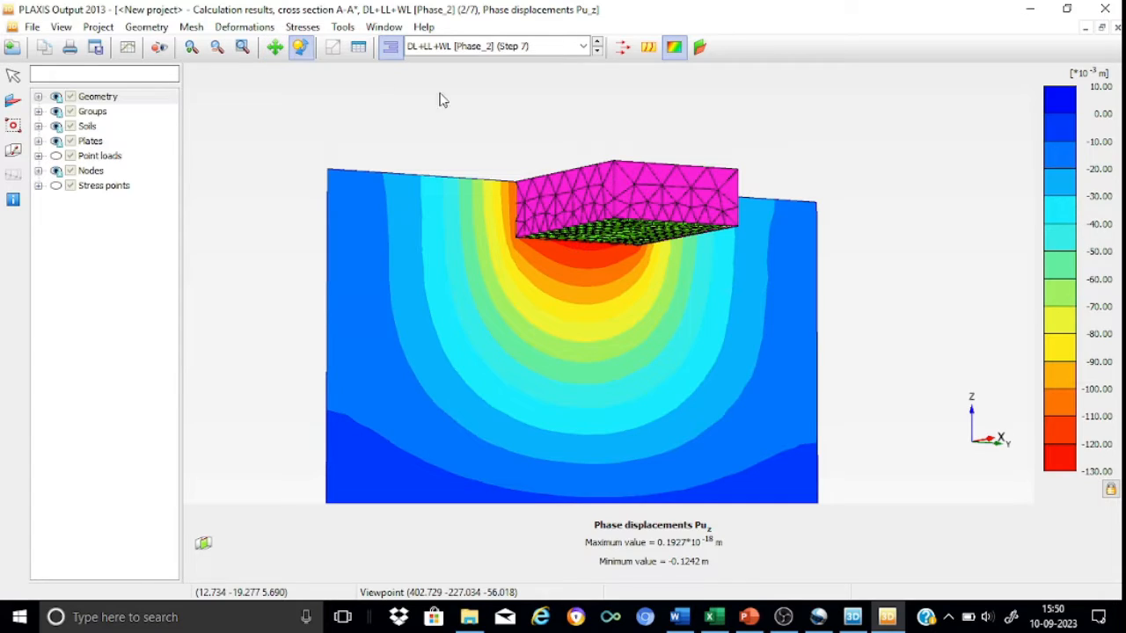
pyautogui.moveTo(629, 176)
pyautogui.mouseDown()
pyautogui.moveTo(637, 244)
pyautogui.moveTo(789, 317)
pyautogui.moveTo(784, 329)
pyautogui.moveTo(666, 281)
pyautogui.moveTo(646, 252)
pyautogui.moveTo(629, 141)
pyautogui.moveTo(701, 355)
pyautogui.moveTo(746, 397)
pyautogui.moveTo(662, 342)
pyautogui.moveTo(599, 265)
pyautogui.moveTo(572, 206)
pyautogui.moveTo(604, 212)
pyautogui.moveTo(548, 175)
pyautogui.moveTo(598, 212)
pyautogui.moveTo(573, 202)
pyautogui.moveTo(516, 319)
pyautogui.mouseUp()
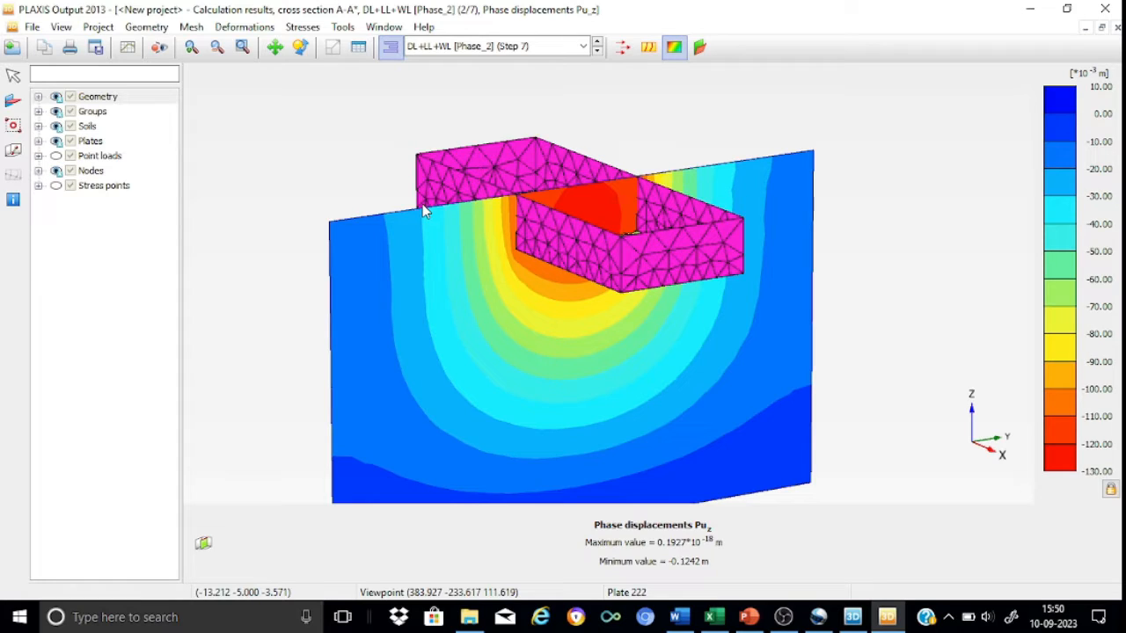
# - Shift the cross section stepwise in the negative X direction to inspect the settlements along the foundation
pyautogui.hotkey('ctrl', '-')
pyautogui.hotkey('ctrl', '-')
pyautogui.hotkey('ctrl', '-')
pyautogui.hotkey('ctrl', '-')
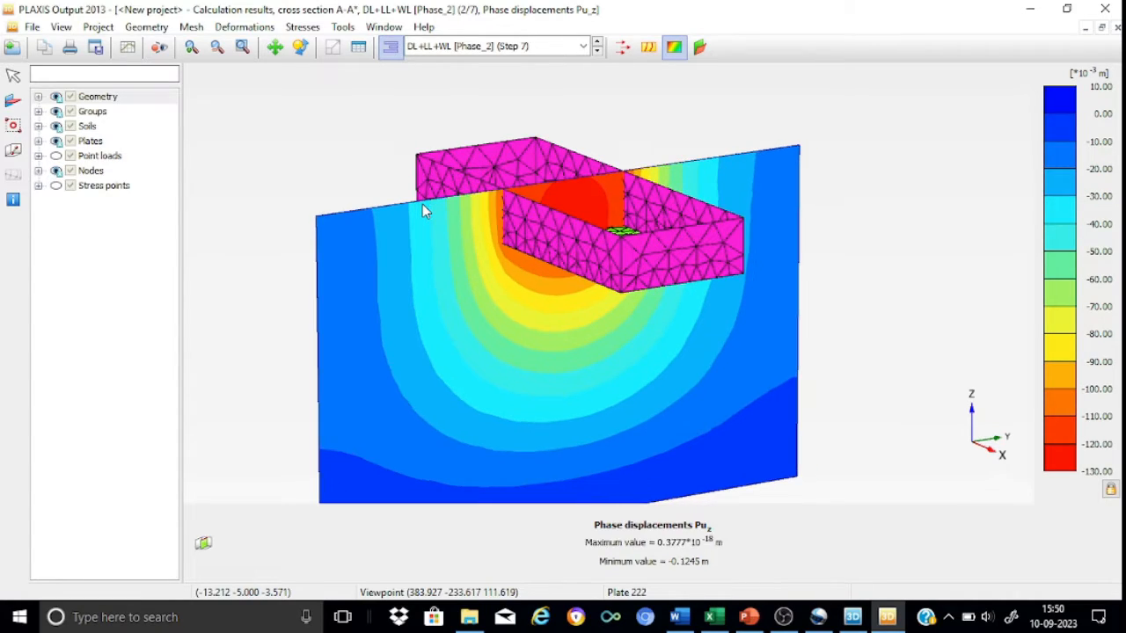
pyautogui.hotkey('ctrl', '-')
pyautogui.hotkey('ctrl', '-')
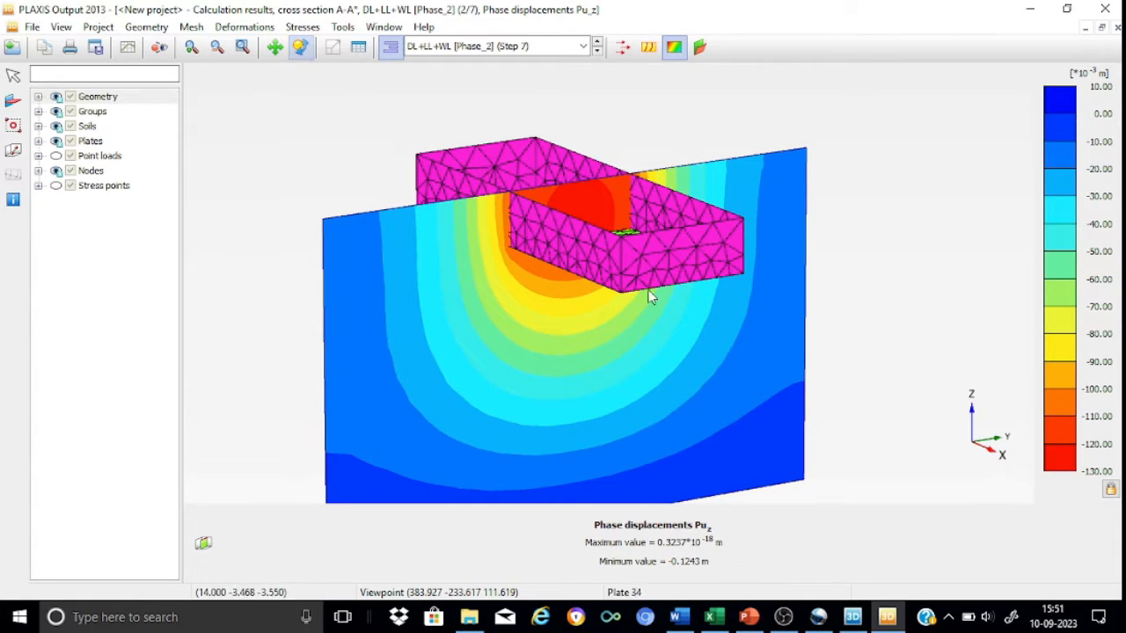
# - View the foundation from below and move the cross section stepwise in the positive X direction past the foundation's end
pyautogui.moveTo(625, 291); pyautogui.dragTo(618, 229)
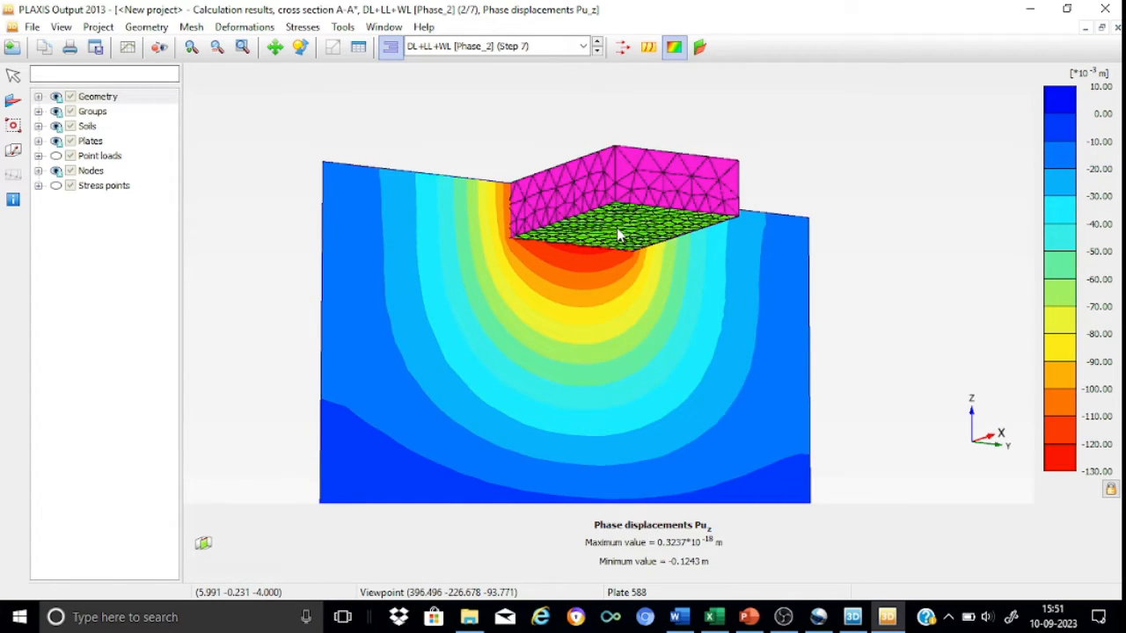
pyautogui.hotkey('ctrl', '+')
pyautogui.hotkey('ctrl', '+')
pyautogui.hotkey('ctrl', '+')
pyautogui.hotkey('ctrl', '+')
pyautogui.hotkey('ctrl', '+')
pyautogui.hotkey('ctrl', '+')
pyautogui.hotkey('ctrl', '+')
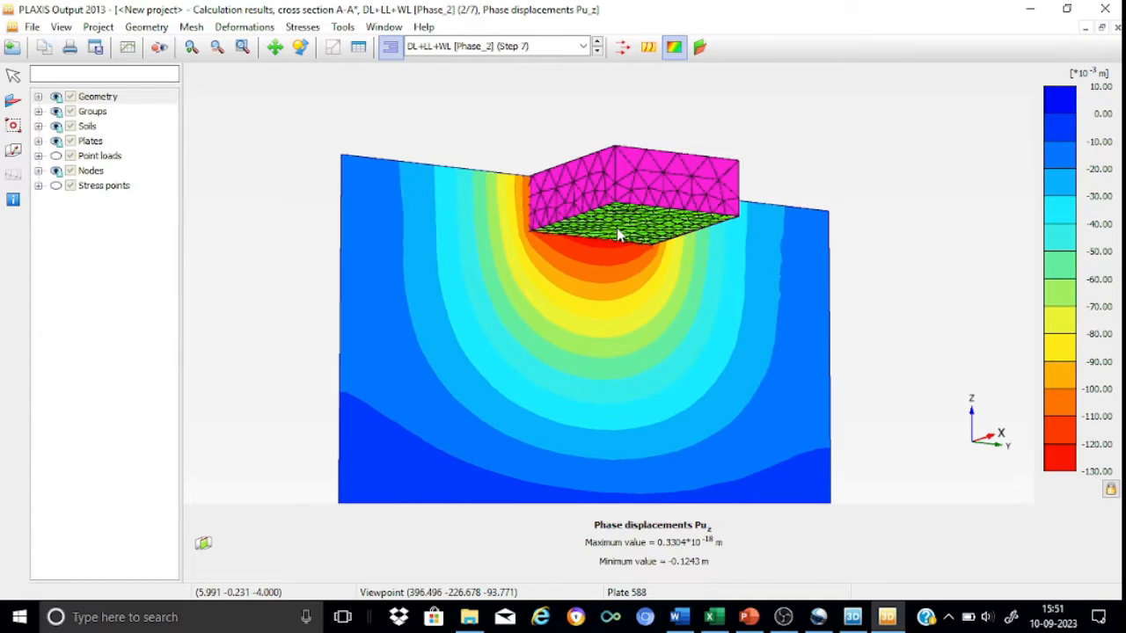
pyautogui.hotkey('ctrl', '+')
pyautogui.hotkey('ctrl', '+')
pyautogui.hotkey('ctrl', '+')
pyautogui.hotkey('ctrl', '+')
pyautogui.hotkey('ctrl', '+')
pyautogui.hotkey('ctrl', '+')
pyautogui.hotkey('ctrl', '+')
pyautogui.hotkey('ctrl', '+')
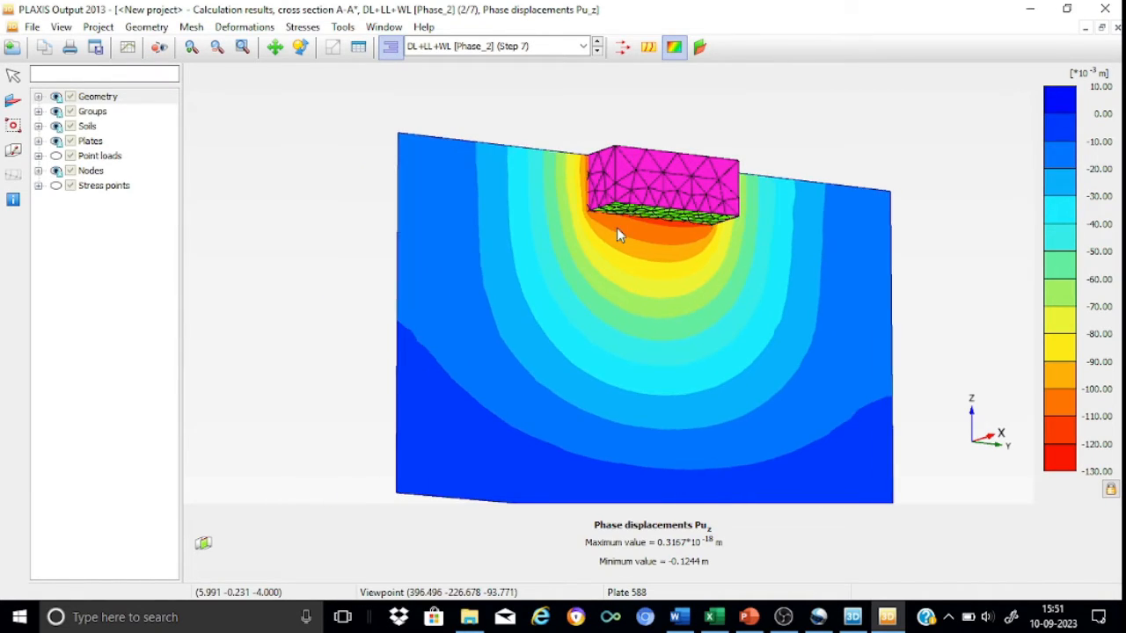
pyautogui.hotkey('ctrl', '+')
pyautogui.hotkey('ctrl', '+')
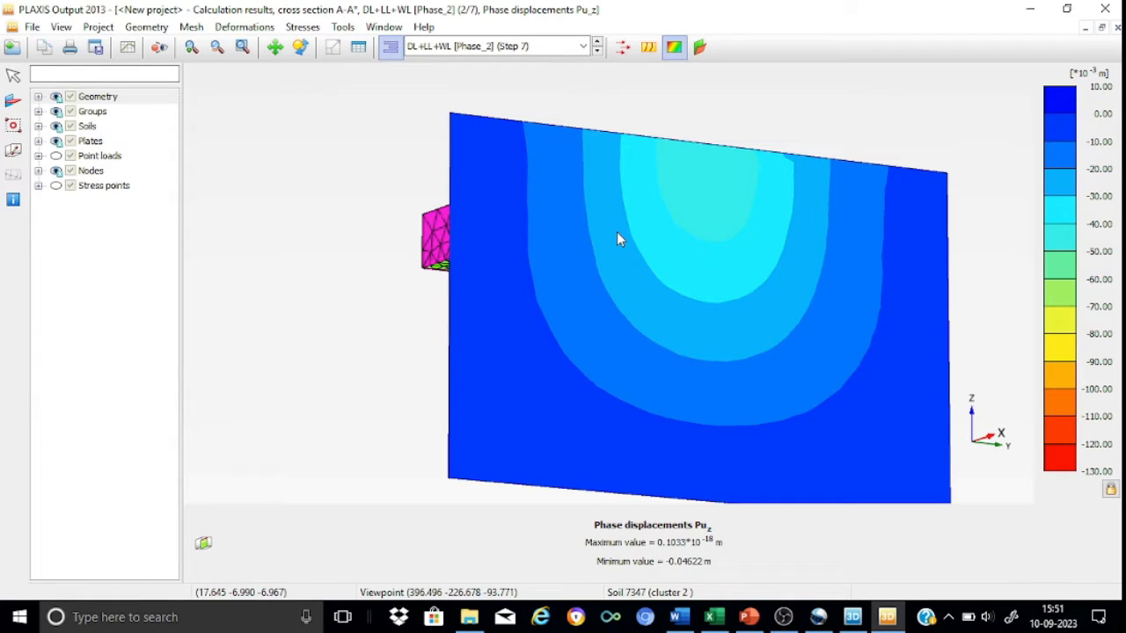
# - Move the cross section stepwise back in the negative X direction to the middle part of the foundation
pyautogui.hotkey('ctrl', '-')
pyautogui.hotkey('ctrl', '-')
pyautogui.hotkey('ctrl', '-')
pyautogui.hotkey('ctrl', '-')
pyautogui.hotkey('ctrl', '-')
pyautogui.hotkey('ctrl', '-')
pyautogui.hotkey('ctrl', '-')
pyautogui.hotkey('ctrl', '-')
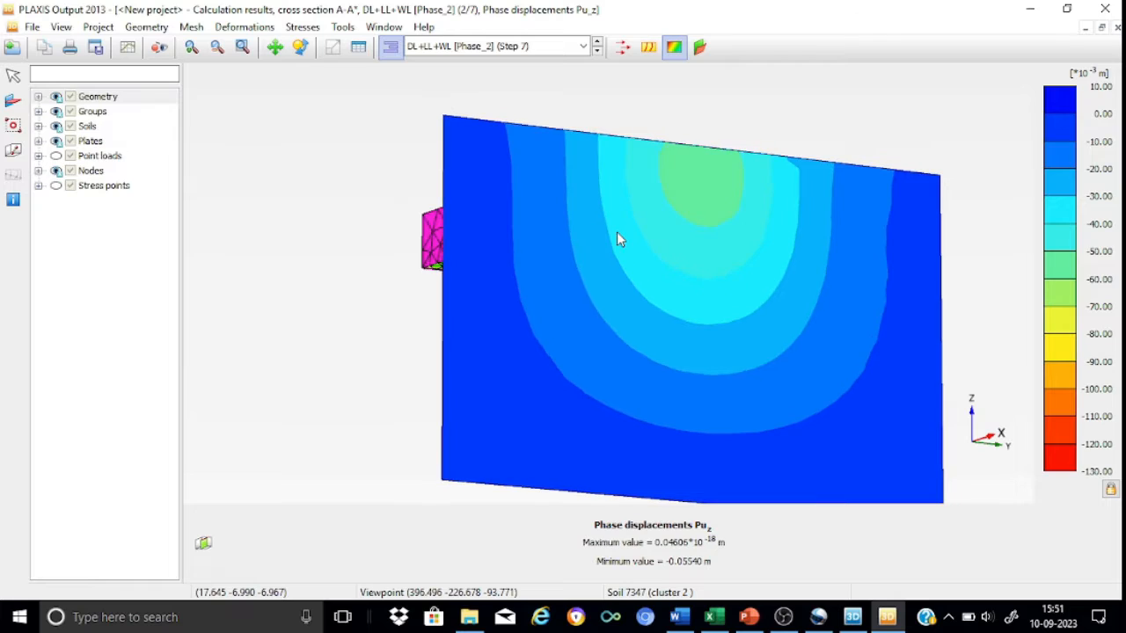
pyautogui.hotkey('ctrl', '-')
pyautogui.hotkey('ctrl', '-')
pyautogui.hotkey('ctrl', '-')
pyautogui.hotkey('ctrl', '-')
pyautogui.hotkey('ctrl', '-')
pyautogui.hotkey('ctrl', '-')
pyautogui.hotkey('ctrl', '-')
pyautogui.hotkey('ctrl', '-')
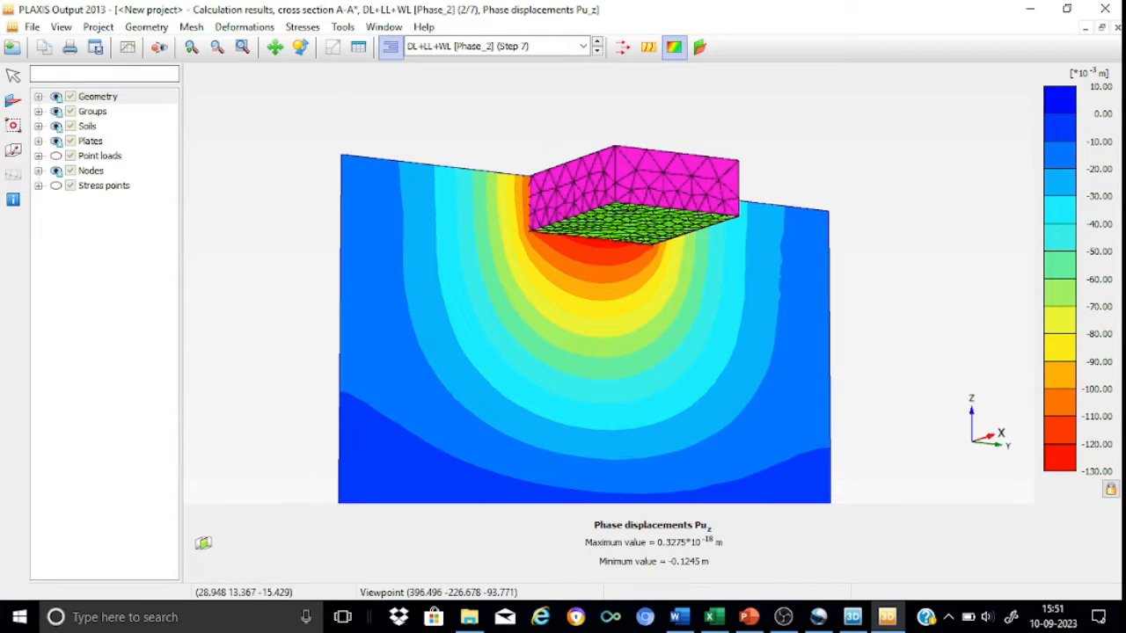
# - Close the settlement results and reopen the calculation results of the DL+LL+WL phase
pyautogui.click(1110, 13)
pyautogui.click(1110, 11)
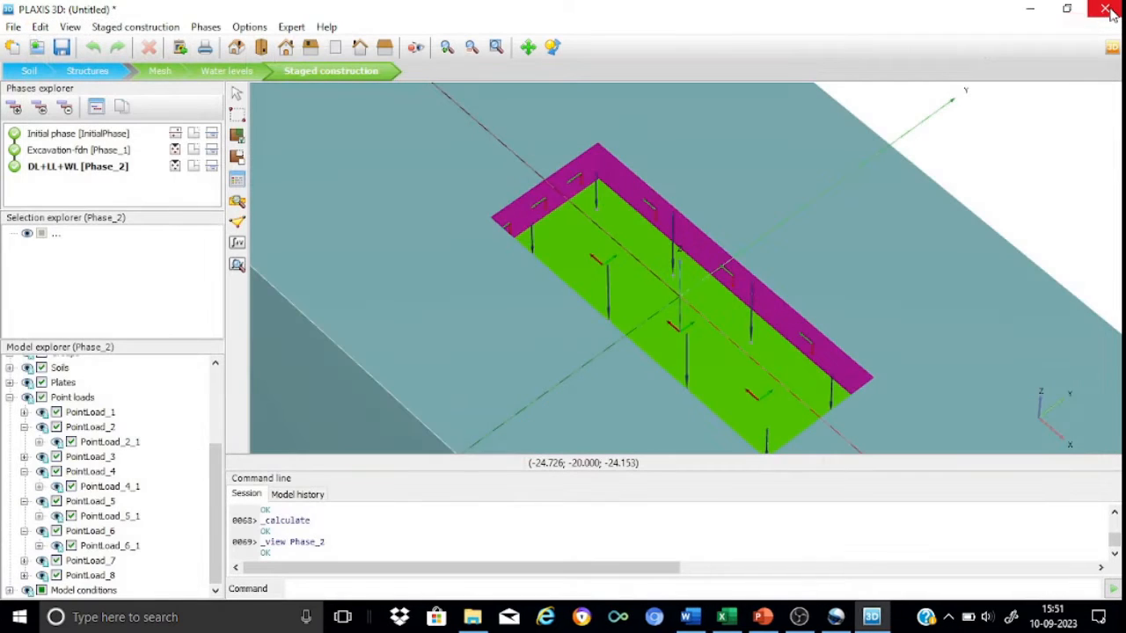
pyautogui.click(236, 266)
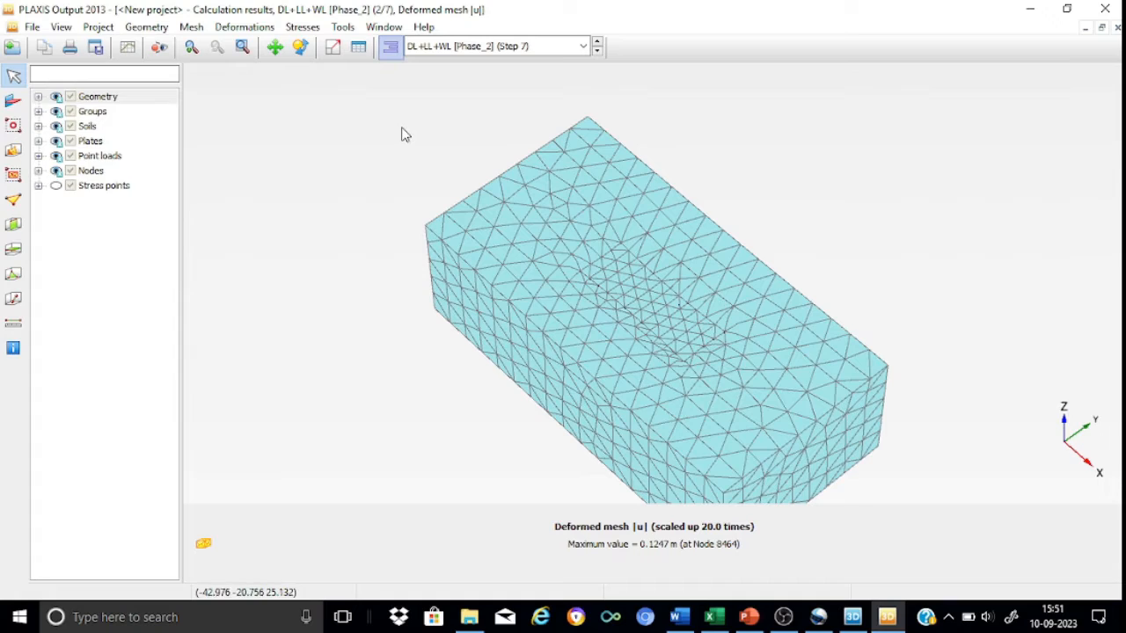
pyautogui.click(310, 34)
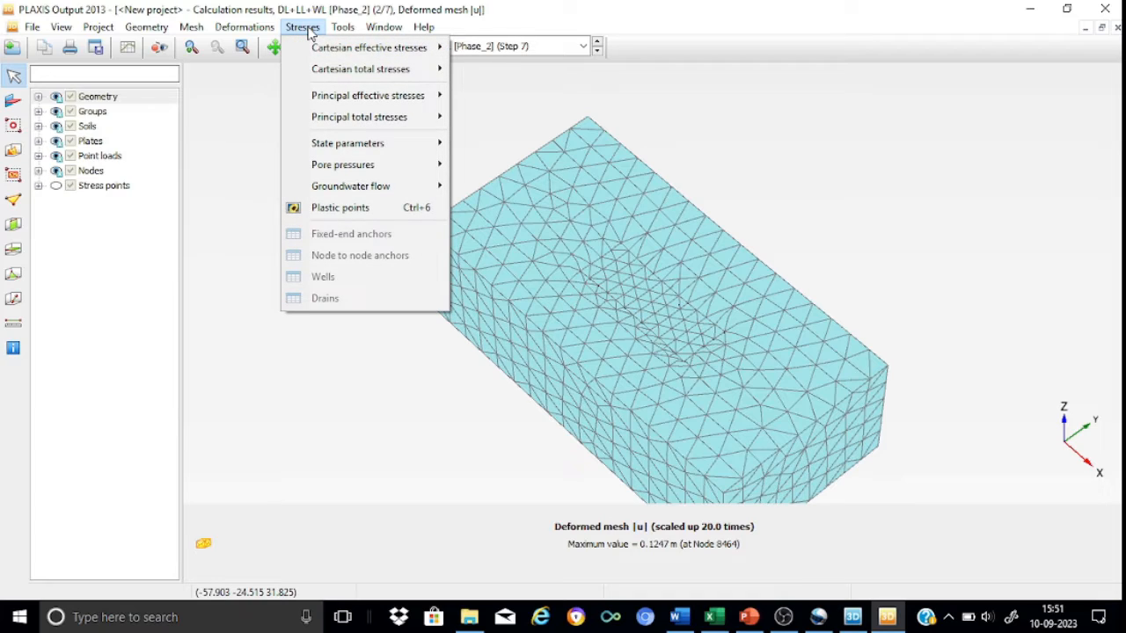
pyautogui.moveTo(226, 33)
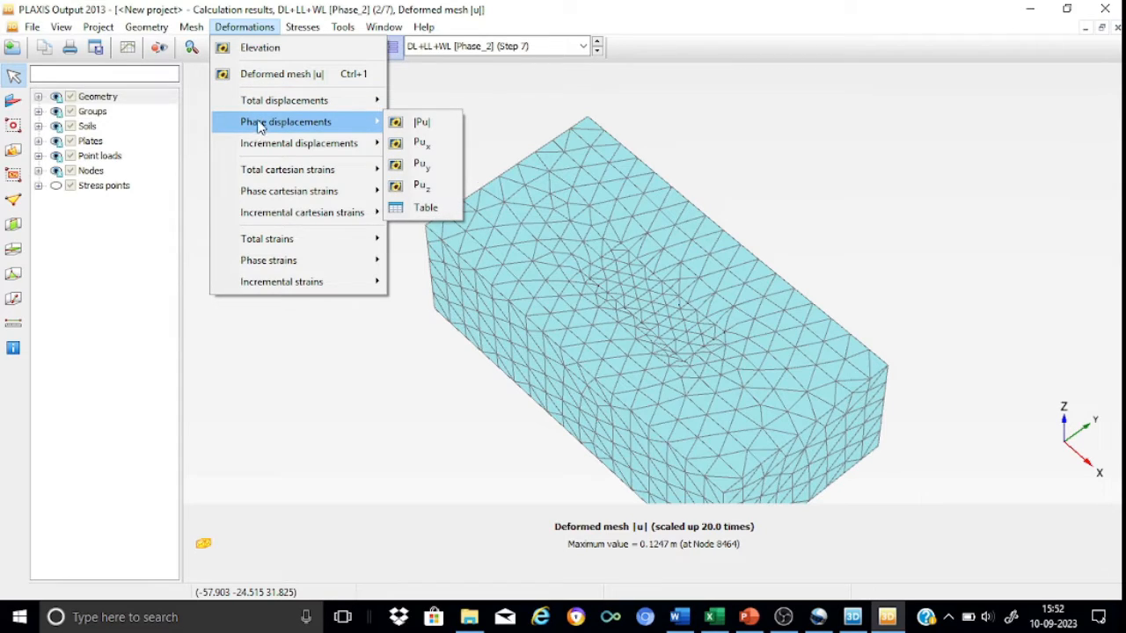
pyautogui.moveTo(304, 29)
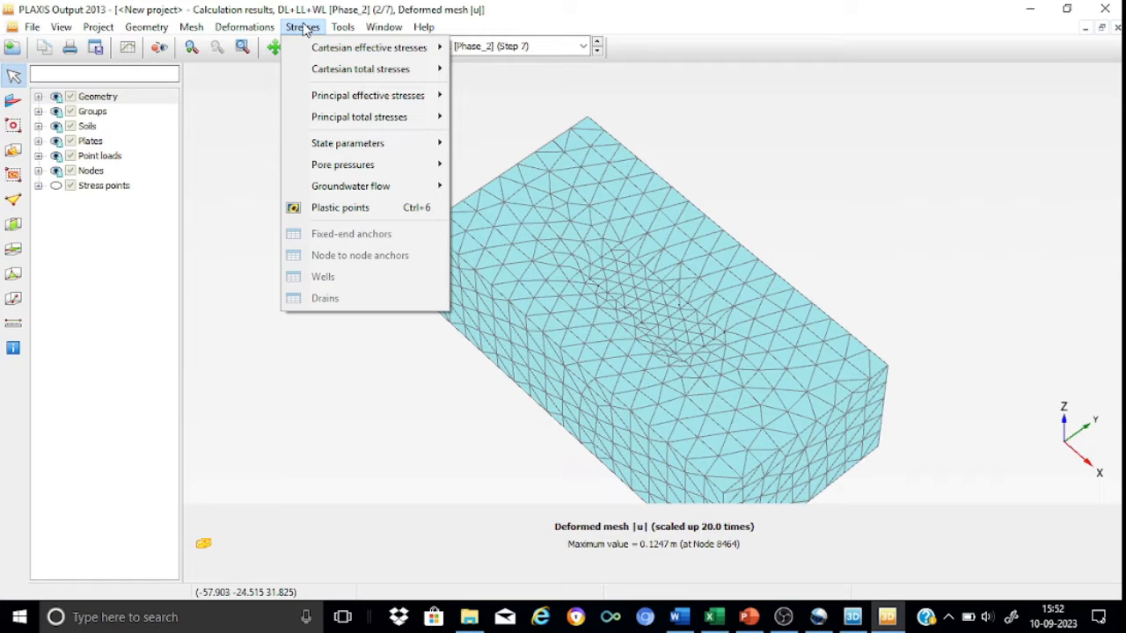
pyautogui.click(795, 117)
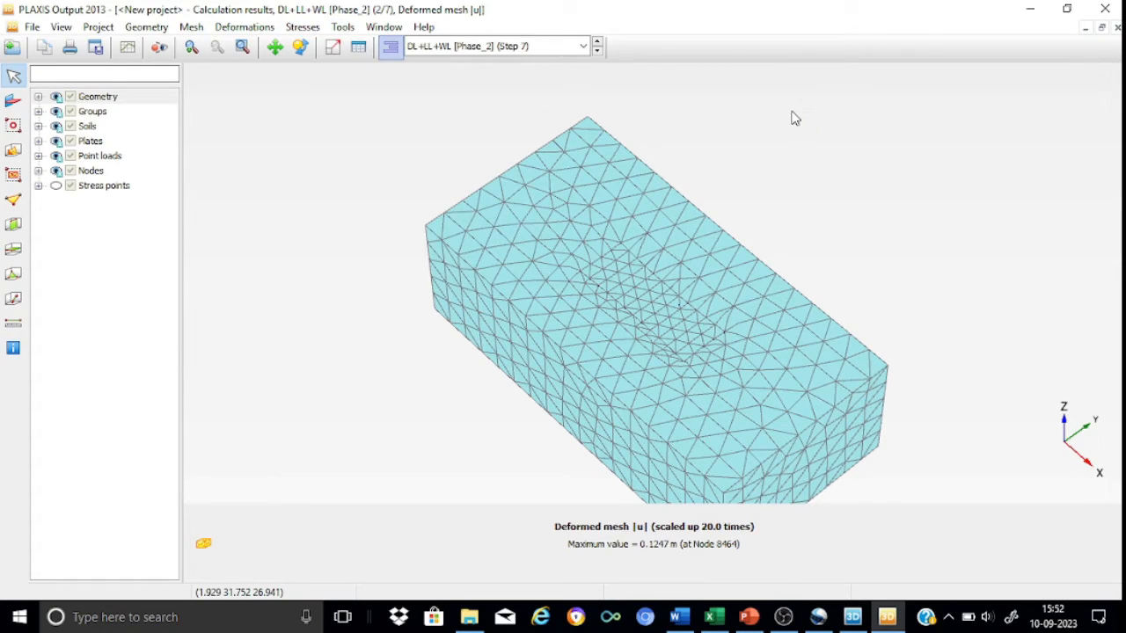
# - Plot the vertical Cartesian total stress σzz for the DL+LL+WL phase
pyautogui.click(301, 27)
pyautogui.moveTo(322, 74)
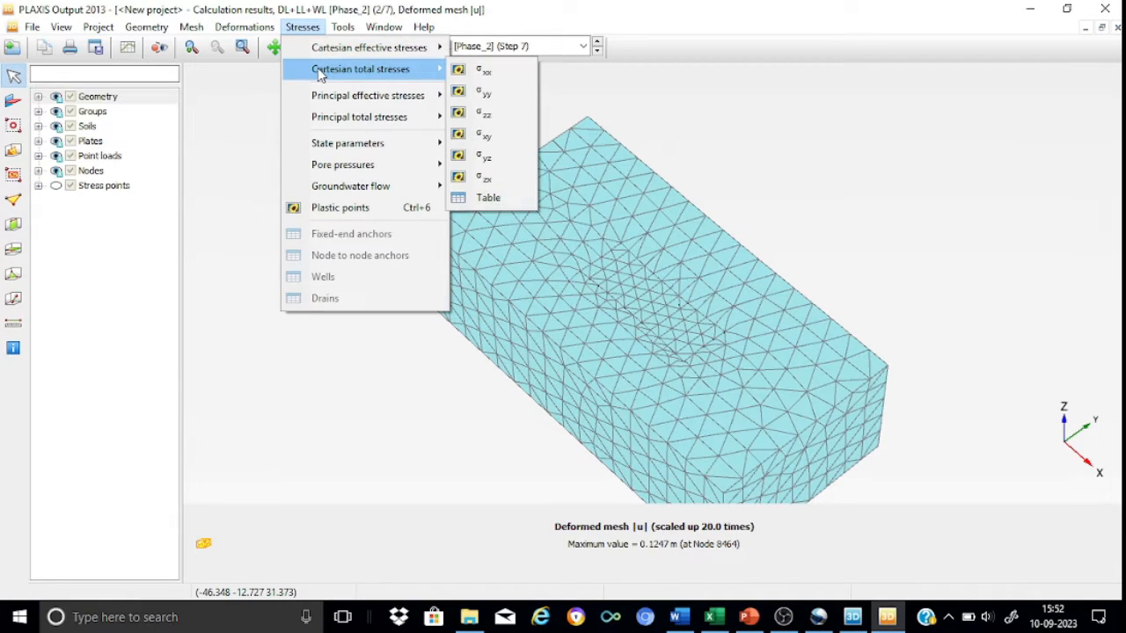
pyautogui.click(483, 114)
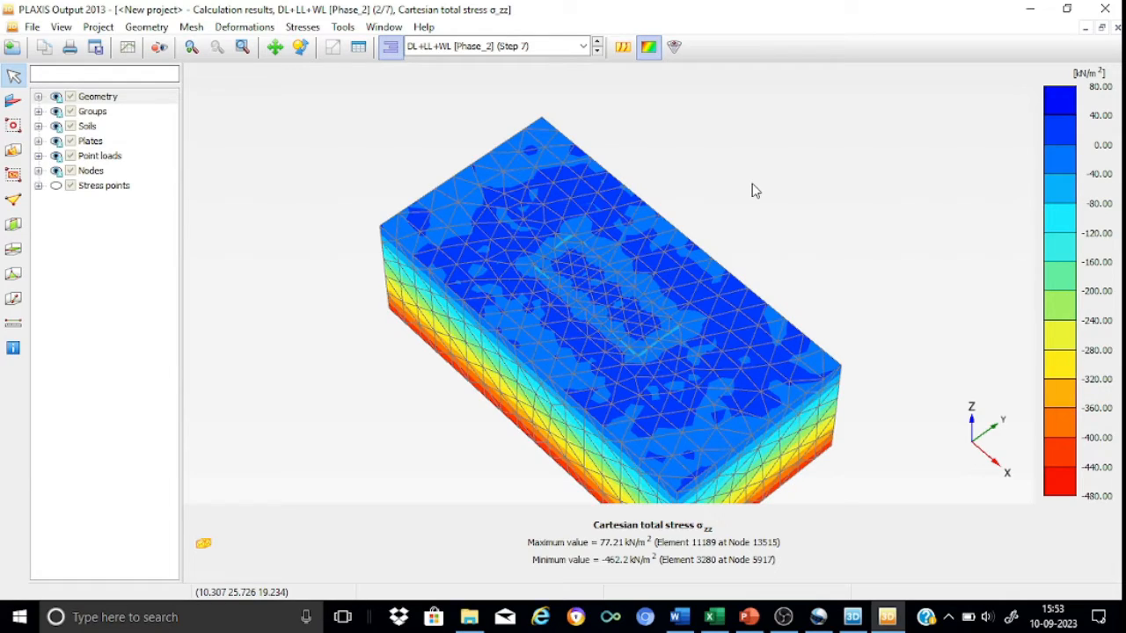
# - Start a vertical cross section through the stress plot and set the X coordinate of its first point (A) to 0 m
pyautogui.click(13, 227)
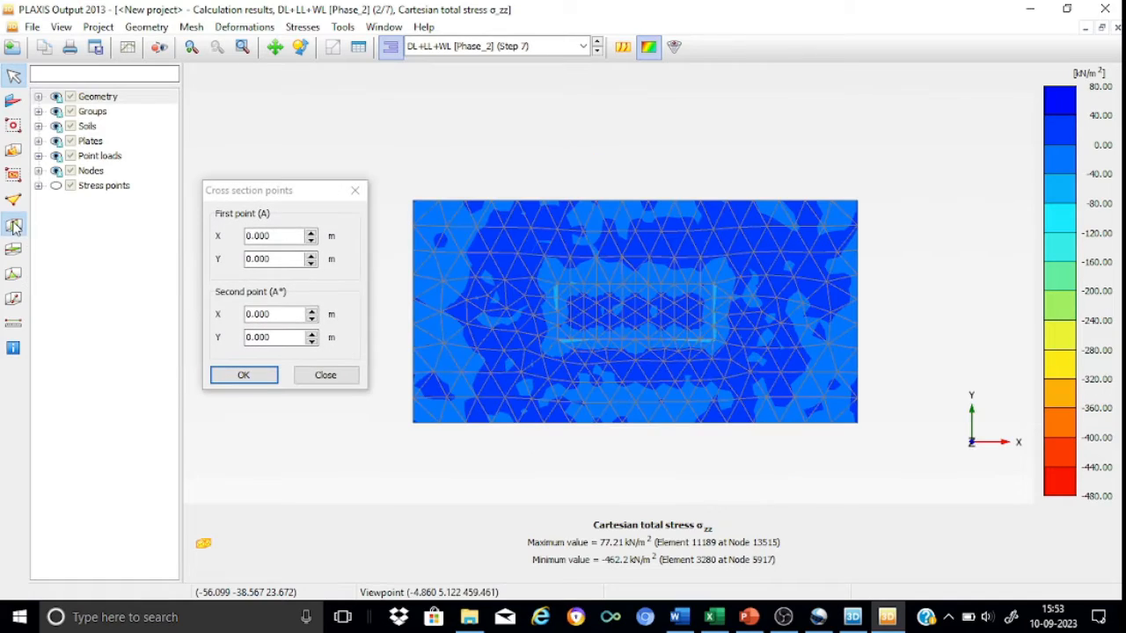
pyautogui.click(299, 234)
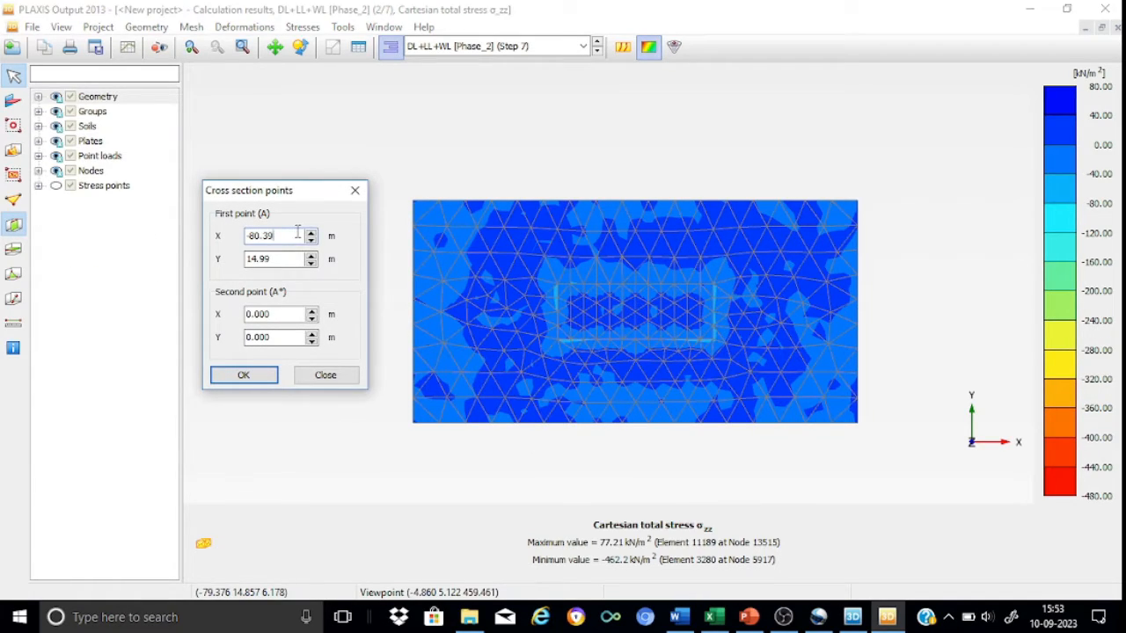
pyautogui.press('BackSpace')
pyautogui.press('BackSpace')
pyautogui.press('BackSpace')
pyautogui.press('BackSpace')
pyautogui.press('BackSpace')
pyautogui.press('BackSpace')
pyautogui.write('0')
# - Set the Y coordinate of the stress cross section's first point (A) to -30 m
pyautogui.click(293, 261)
pyautogui.press('BackSpace')
pyautogui.press('BackSpace')
pyautogui.press('BackSpace')
pyautogui.press('BackSpace')
pyautogui.press('BackSpace')
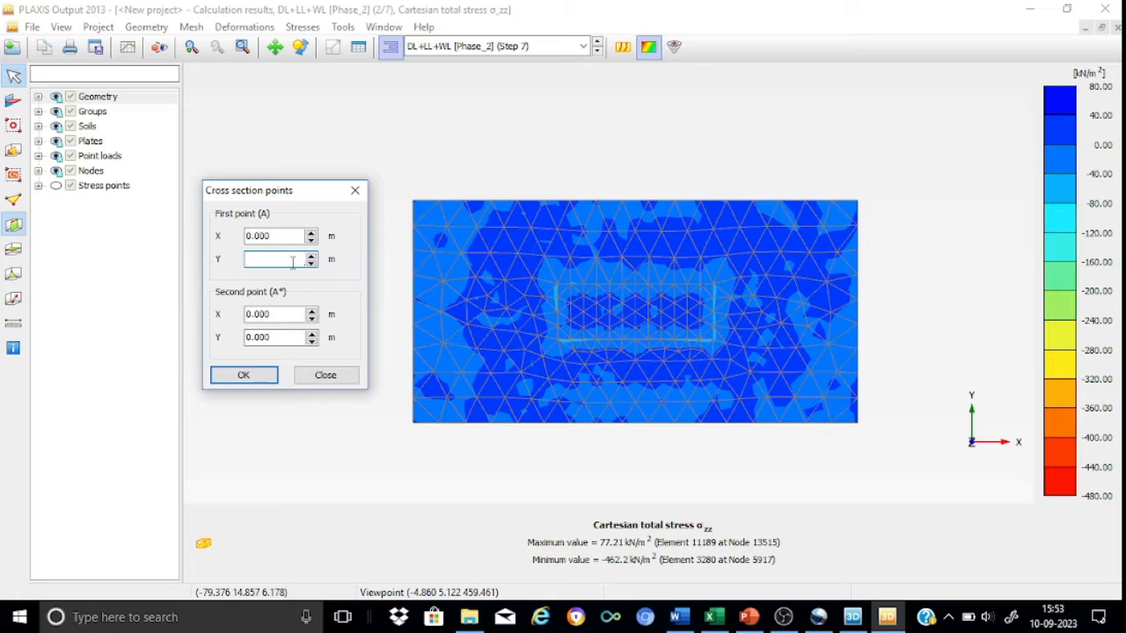
pyautogui.write('-30')
# - Set the Y coordinate of the second point (A*) to 30 m and generate the stress cross section
pyautogui.click(282, 337)
pyautogui.press('BackSpace')
pyautogui.press('BackSpace')
pyautogui.press('BackSpace')
pyautogui.press('BackSpace')
pyautogui.press('BackSpace')
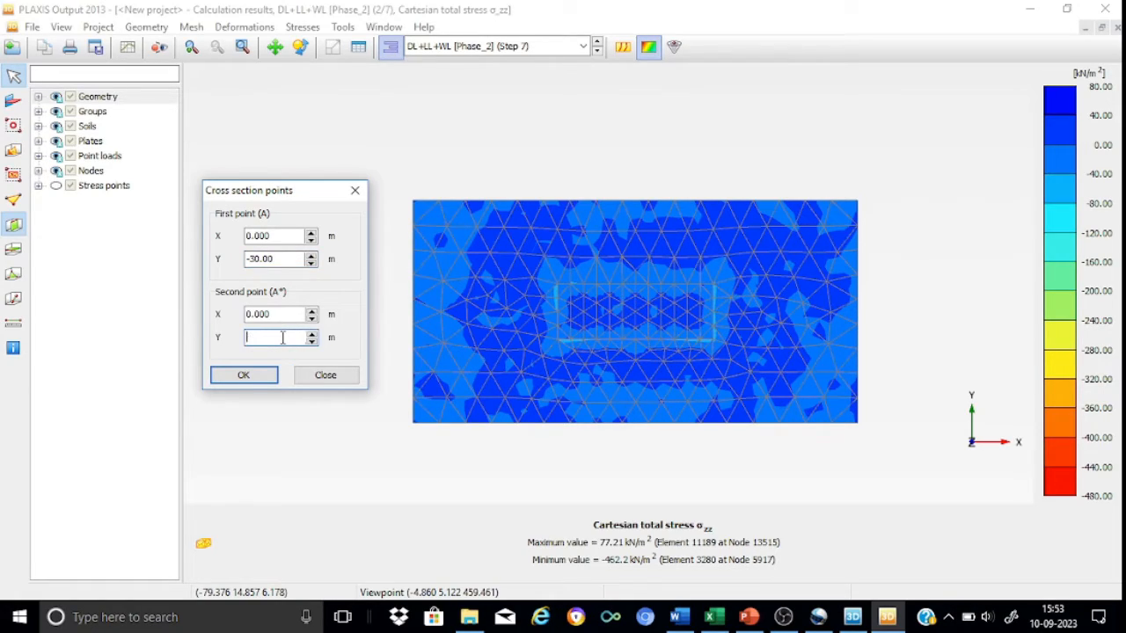
pyautogui.write('30')
pyautogui.click(244, 376)
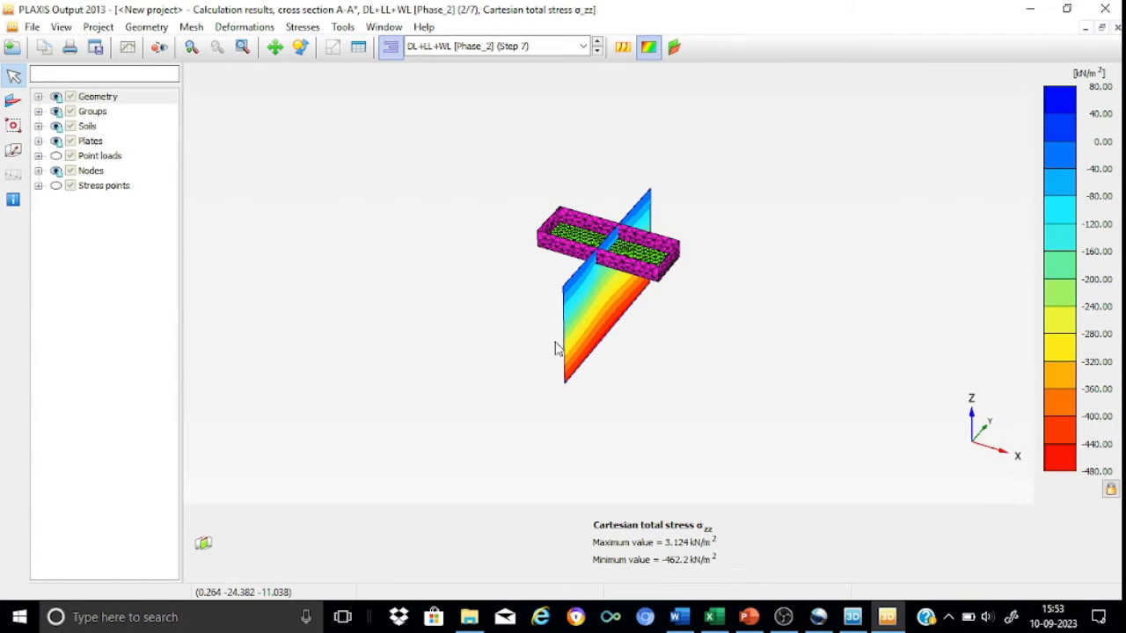
# - Examine the σzz stress cross section face-on, hiding the whole structures and showing them again
pyautogui.click(300, 47)
pyautogui.moveTo(545, 208); pyautogui.dragTo(475, 182)
pyautogui.scroll(2, 664, 224)
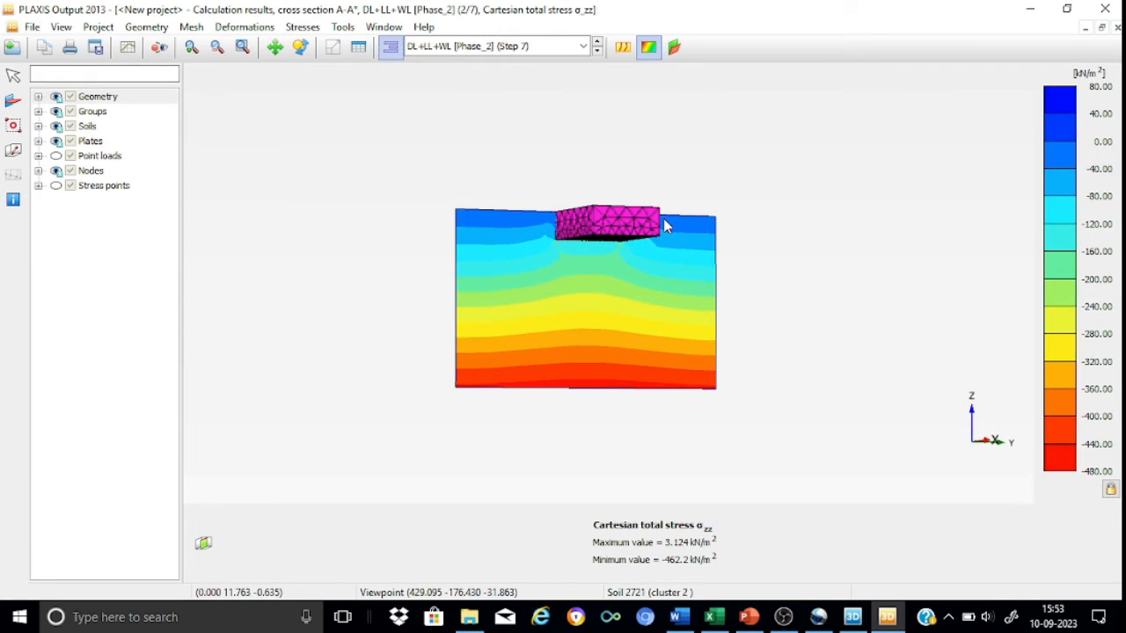
pyautogui.scroll(1, 665, 221)
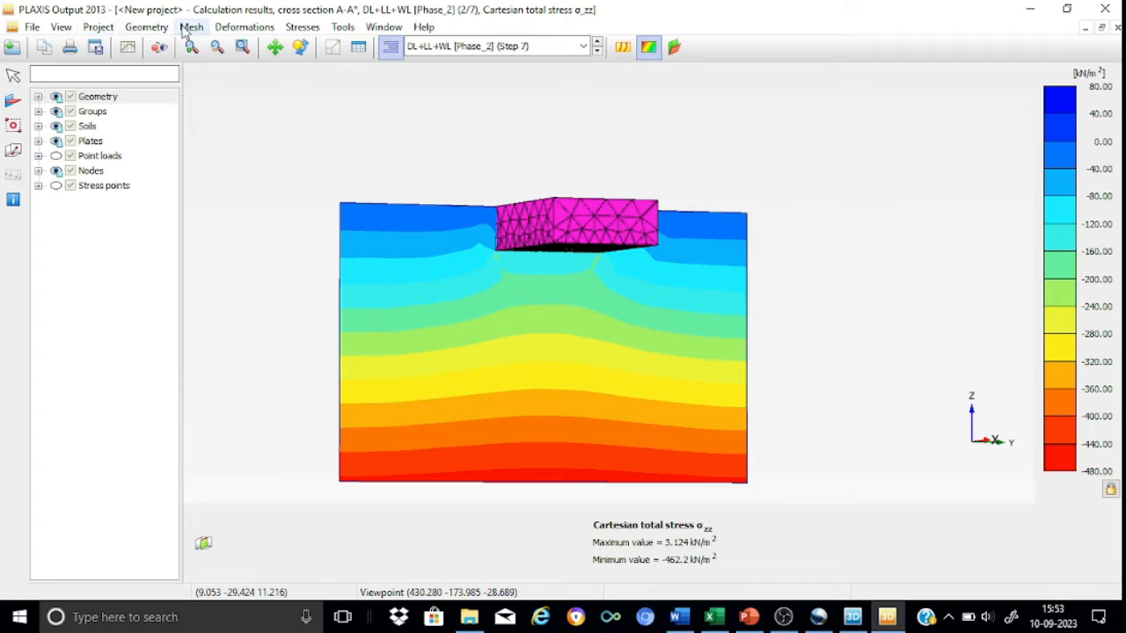
pyautogui.click(151, 28)
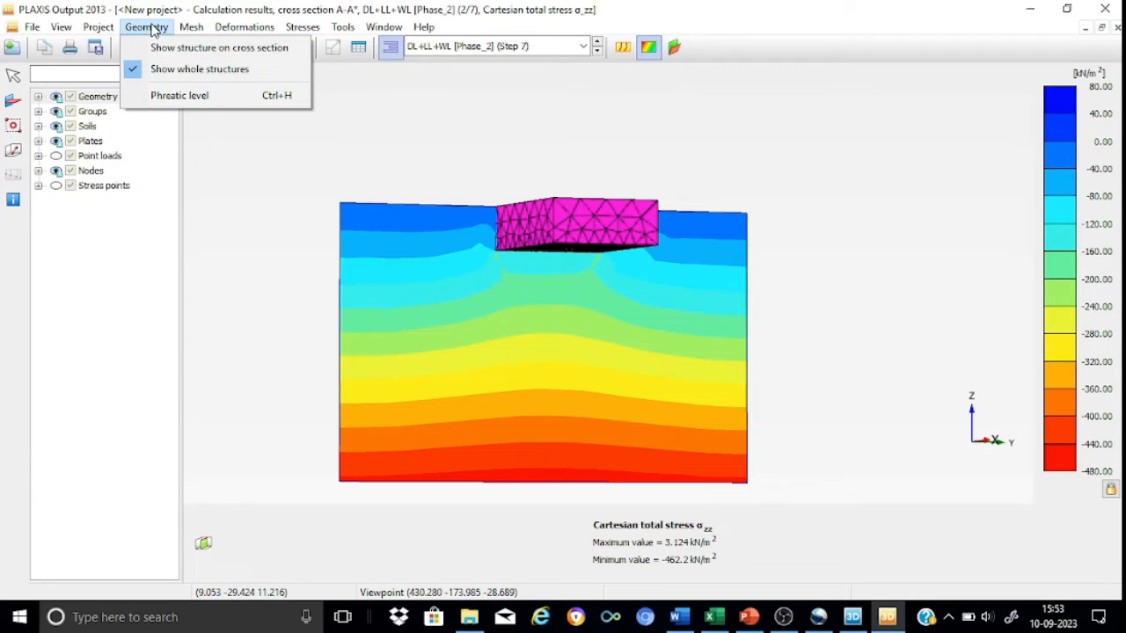
pyautogui.click(167, 71)
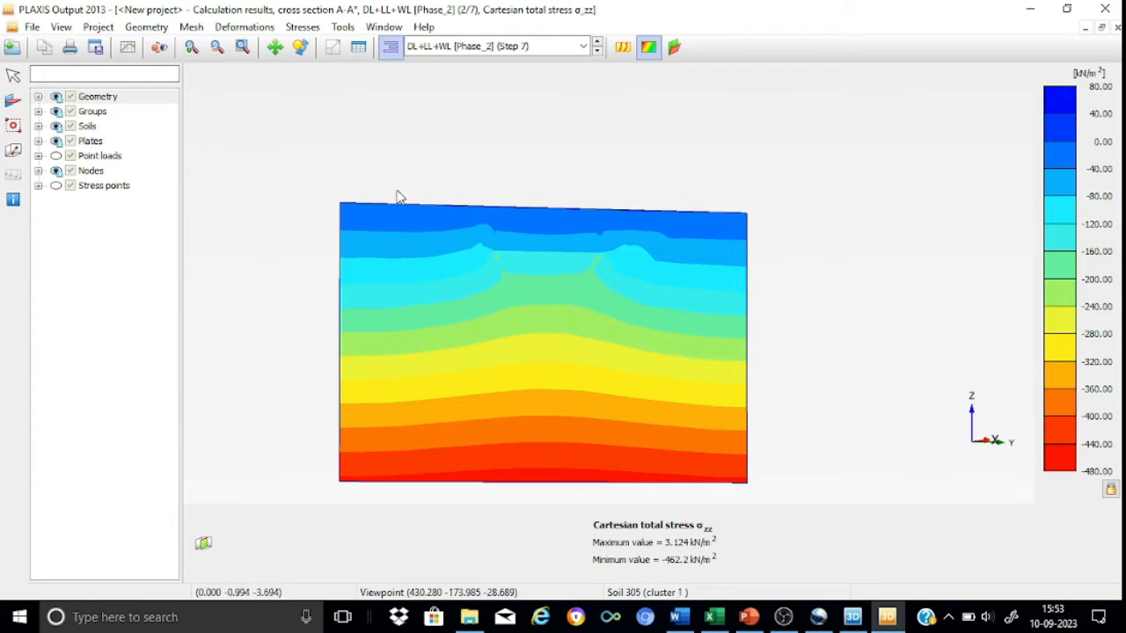
pyautogui.click(146, 27)
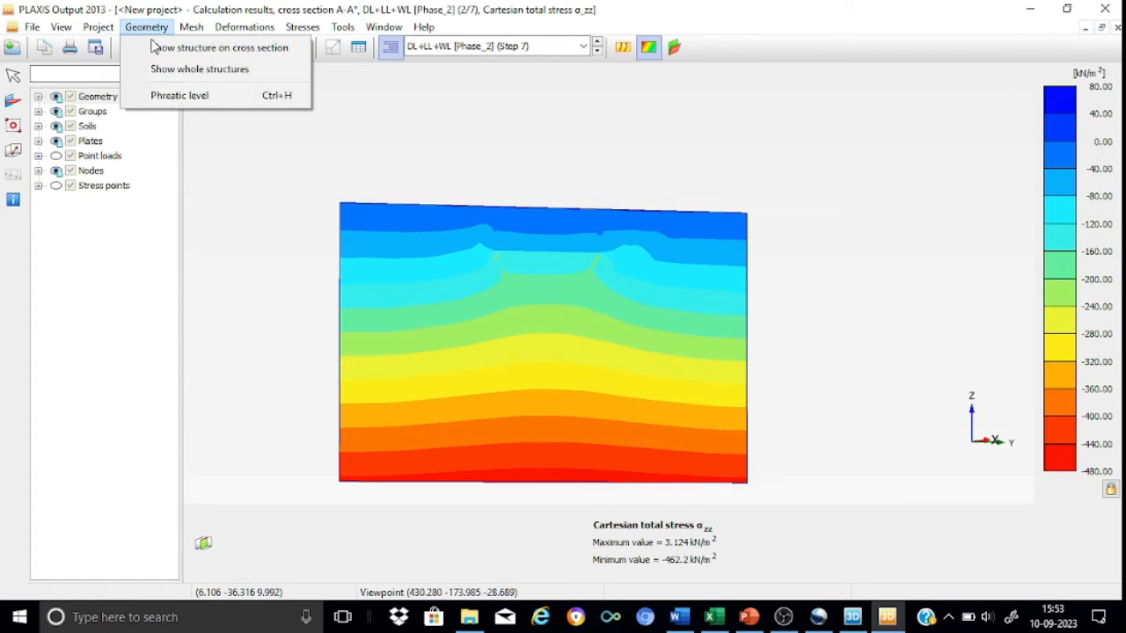
pyautogui.click(170, 71)
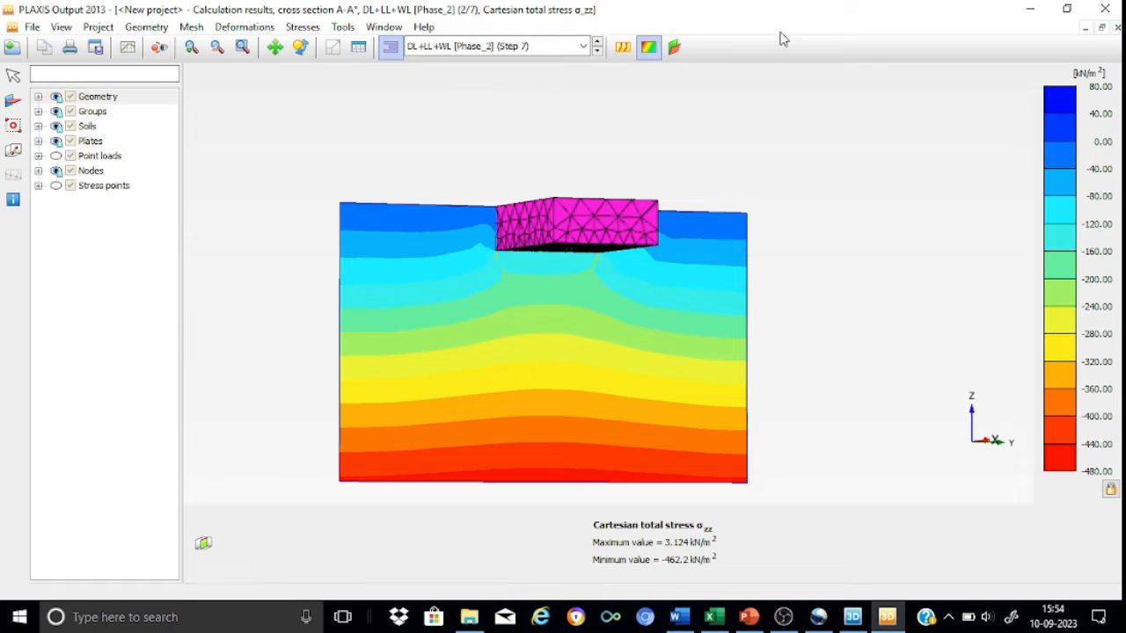
# - Close the cross section results, reopen the DL+LL+WL phase results and hide the soil volume inside the foundation excavation
pyautogui.click(1113, 10)
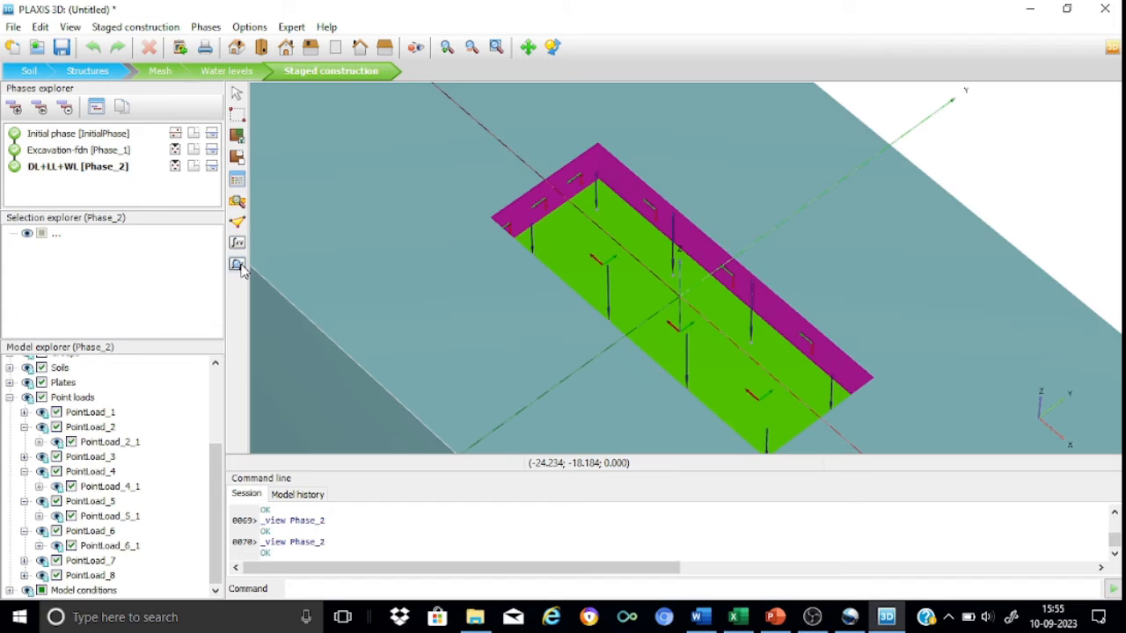
pyautogui.click(237, 266)
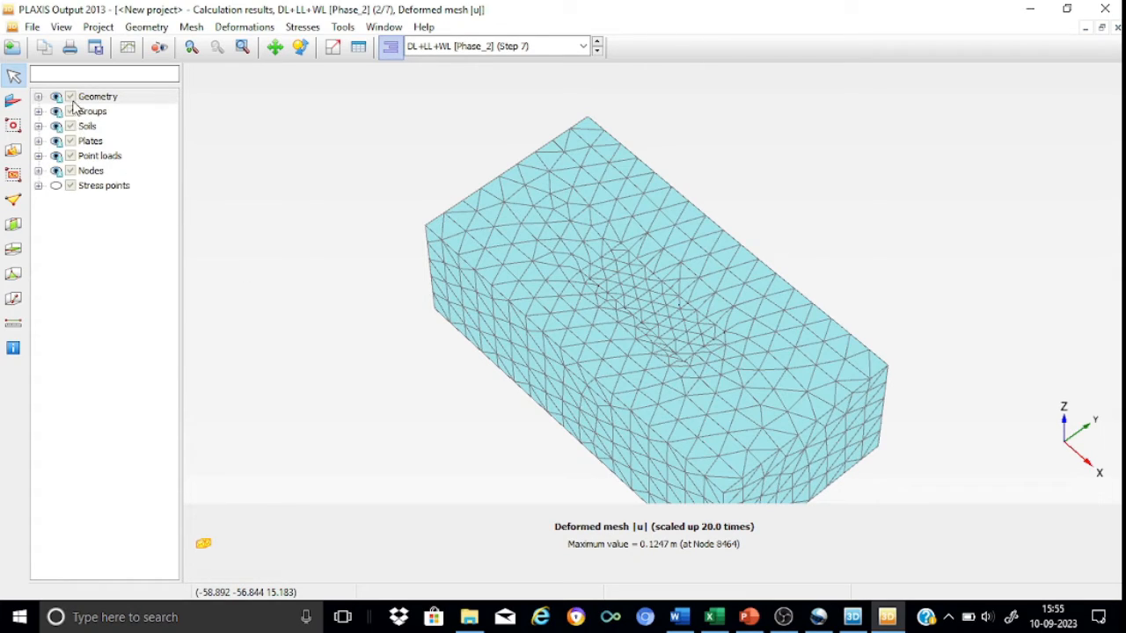
pyautogui.click(38, 97)
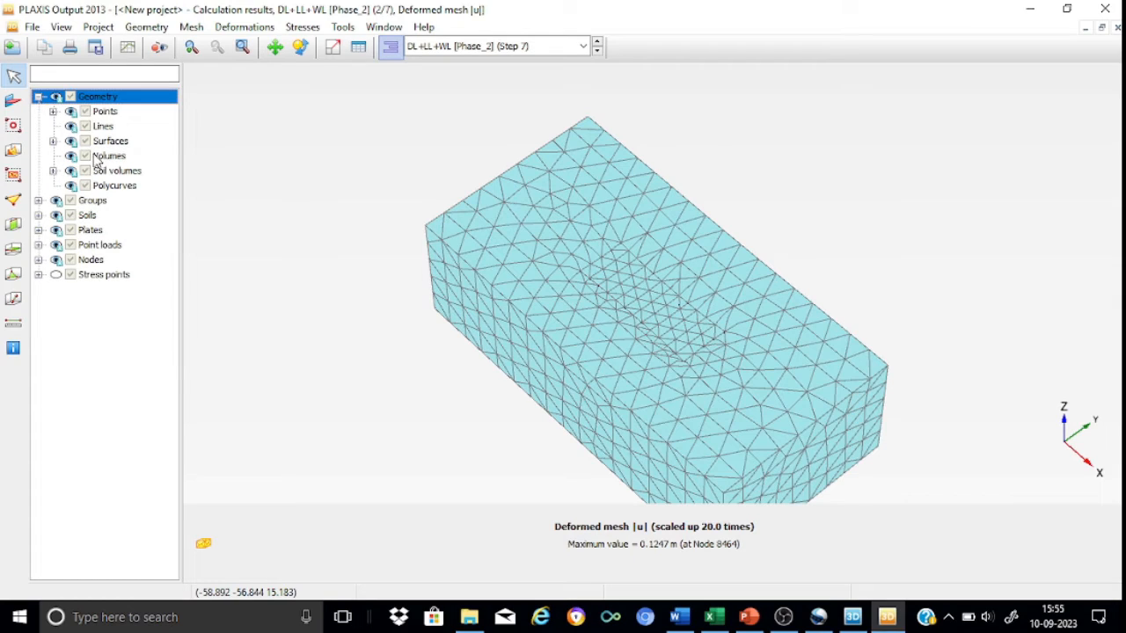
pyautogui.click(53, 171)
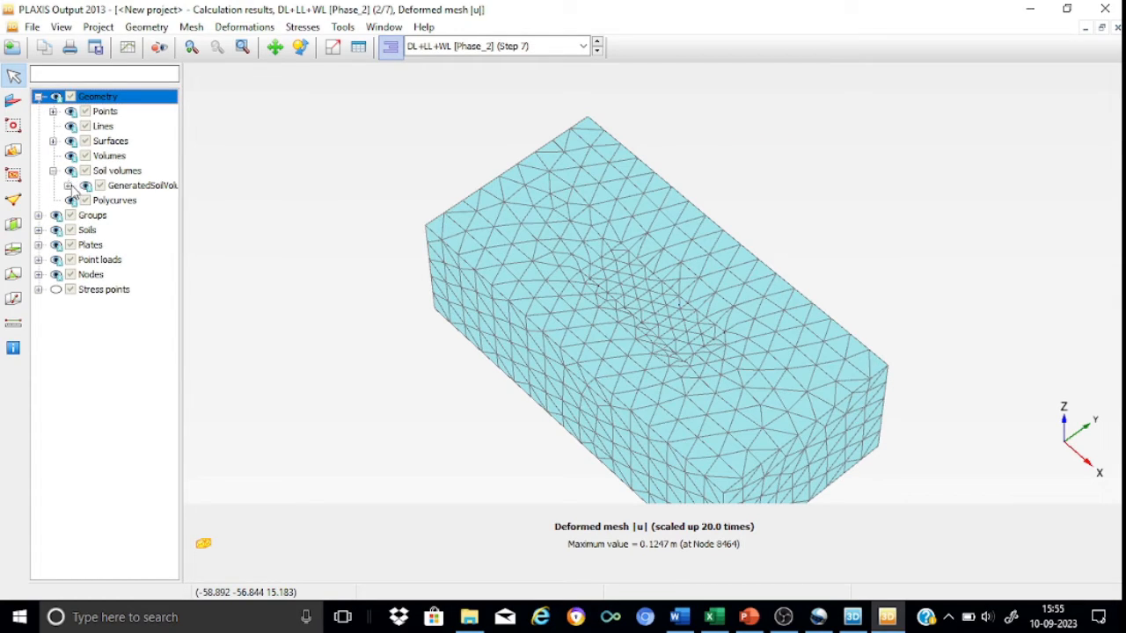
pyautogui.click(68, 185)
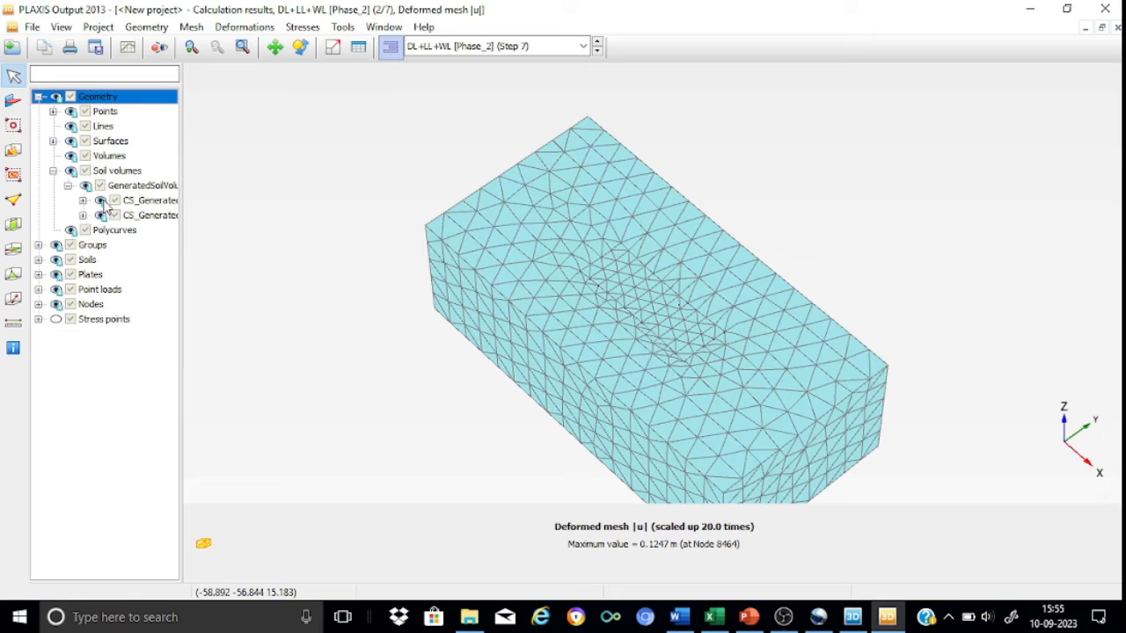
pyautogui.click(102, 200)
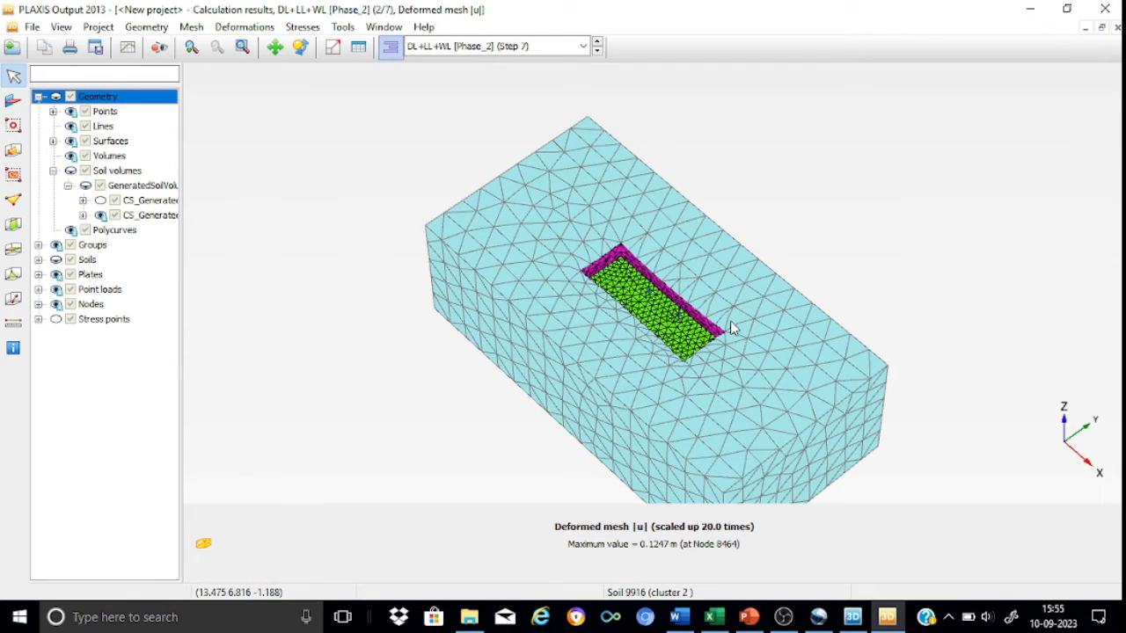
# - Open the separate results view of the green base plate on the excavation floor
pyautogui.doubleClick(673, 322)
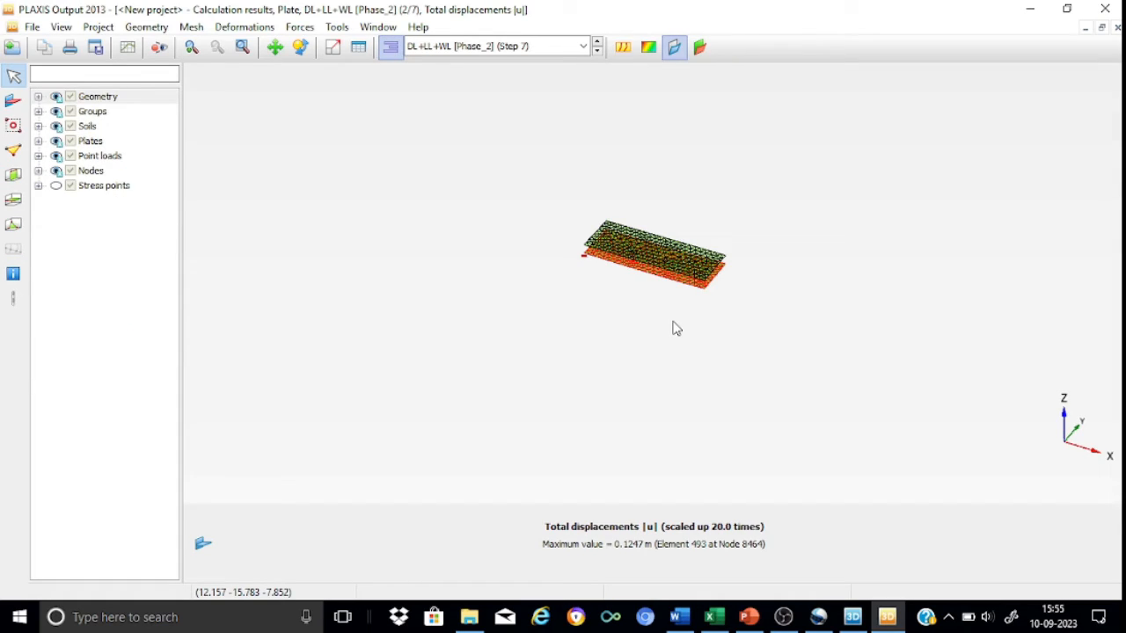
pyautogui.scroll(5, 688, 255)
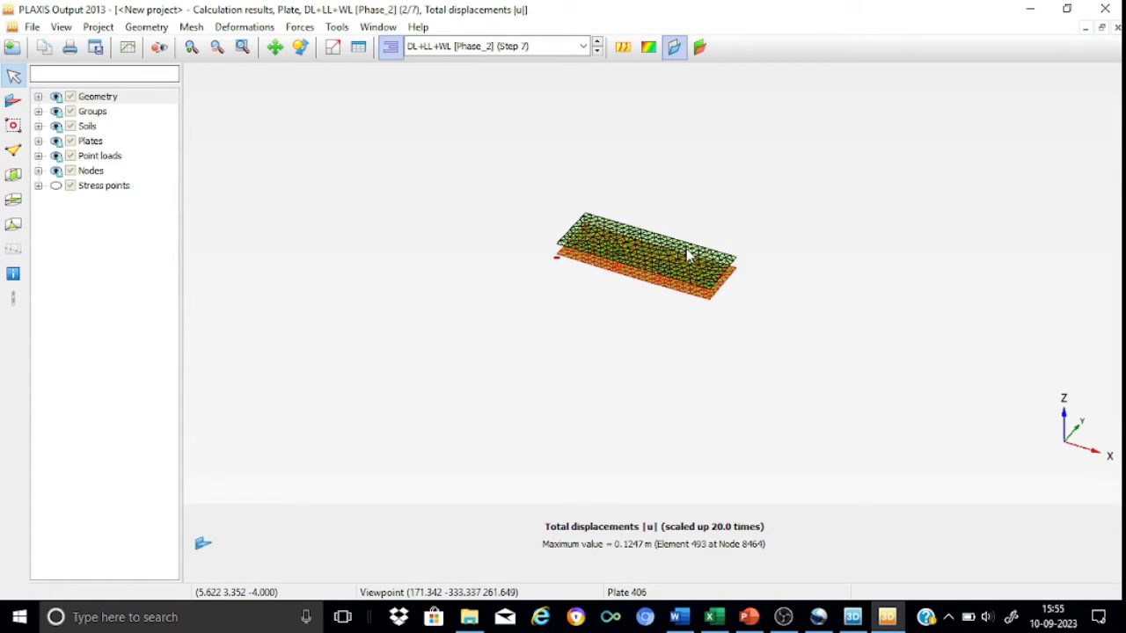
pyautogui.scroll(3, 688, 255)
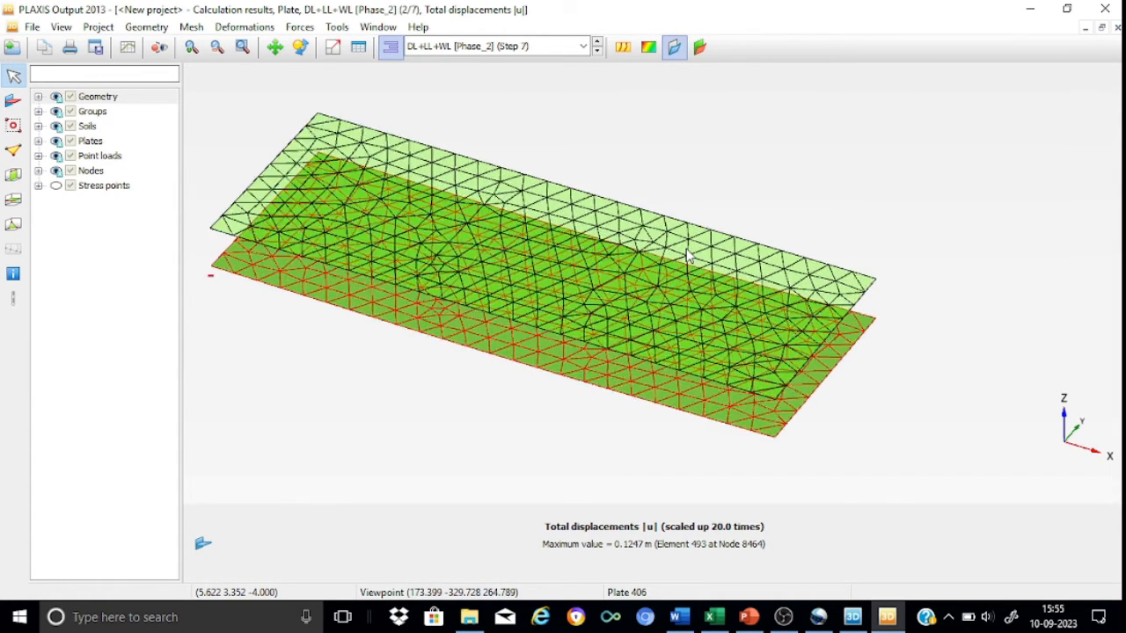
pyautogui.scroll(-4, 688, 255)
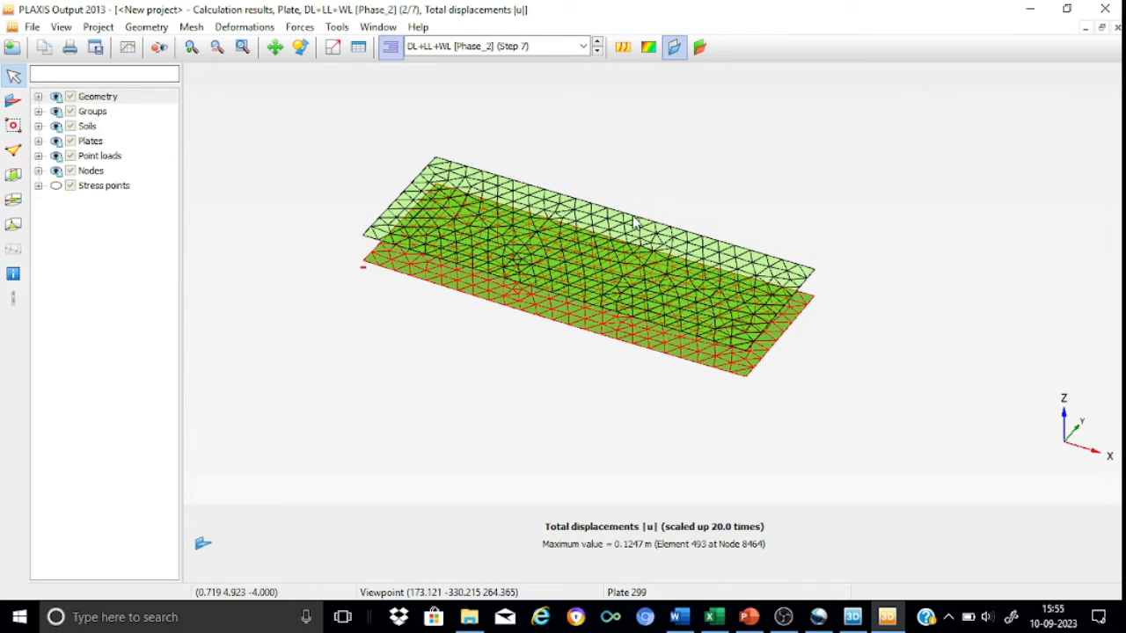
# - Plot the base plate's bending moments M11 and display them as shadings
pyautogui.click(254, 28)
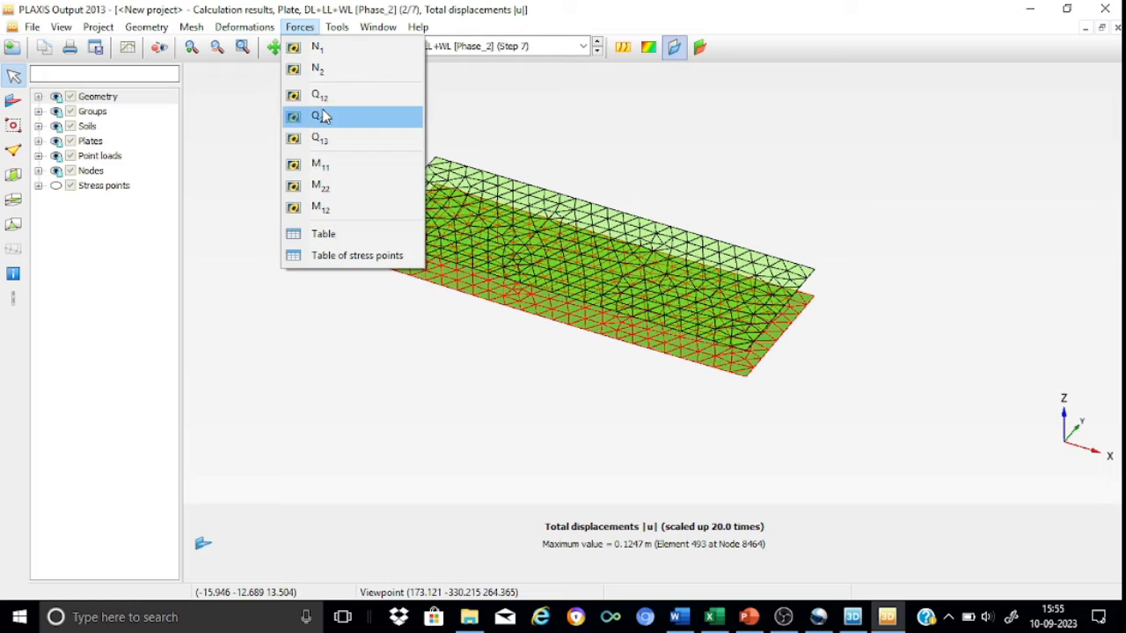
pyautogui.click(323, 166)
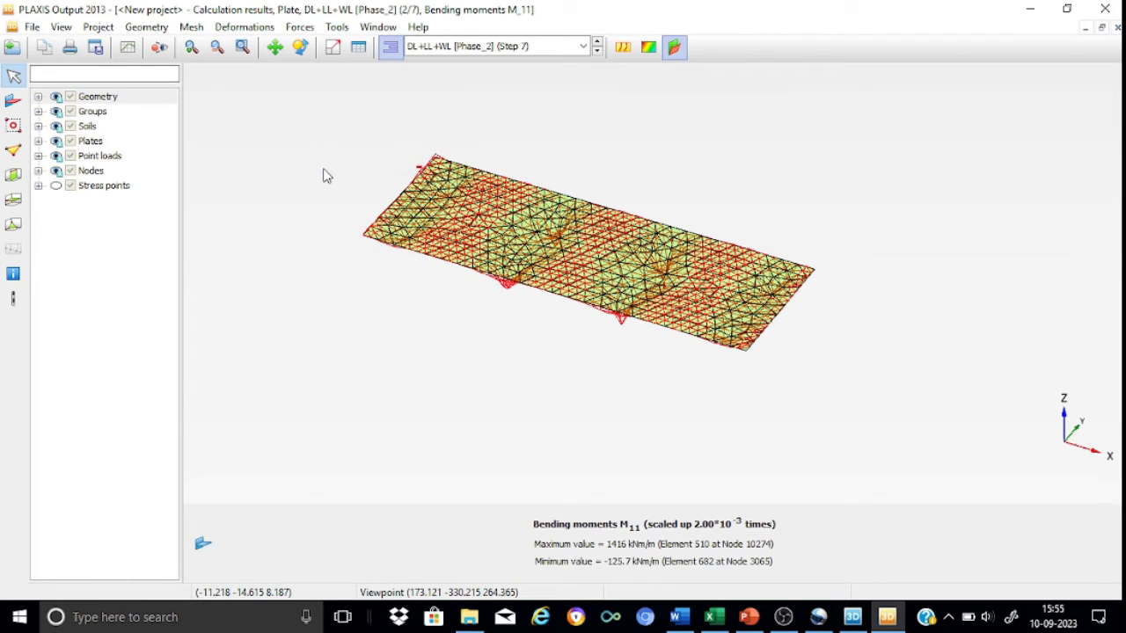
pyautogui.click(647, 48)
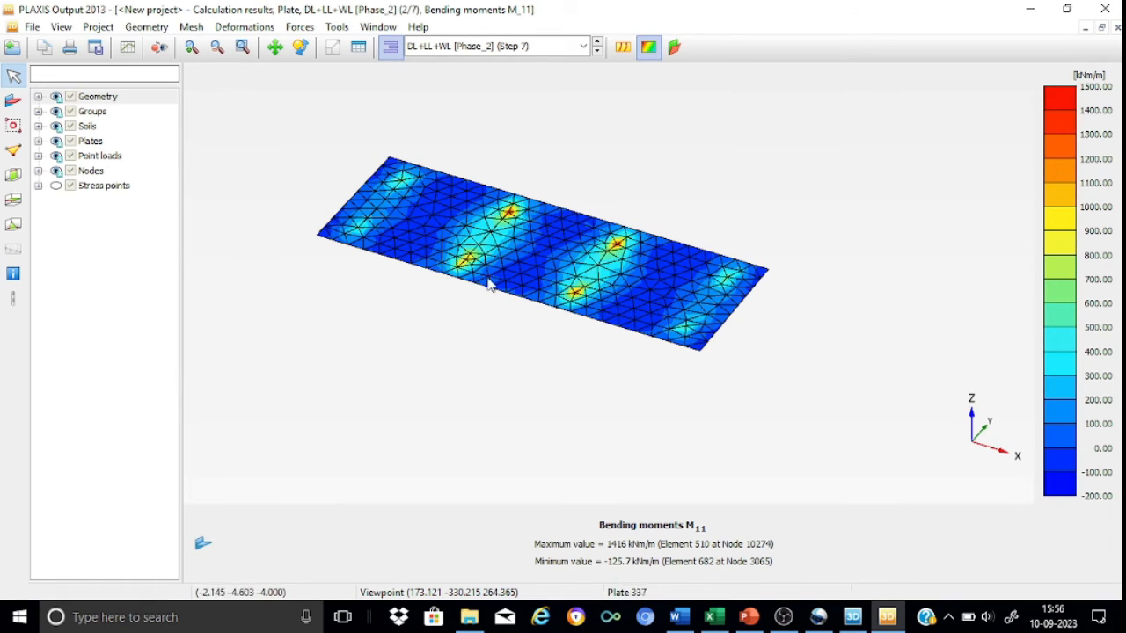
pyautogui.scroll(5, 502, 264)
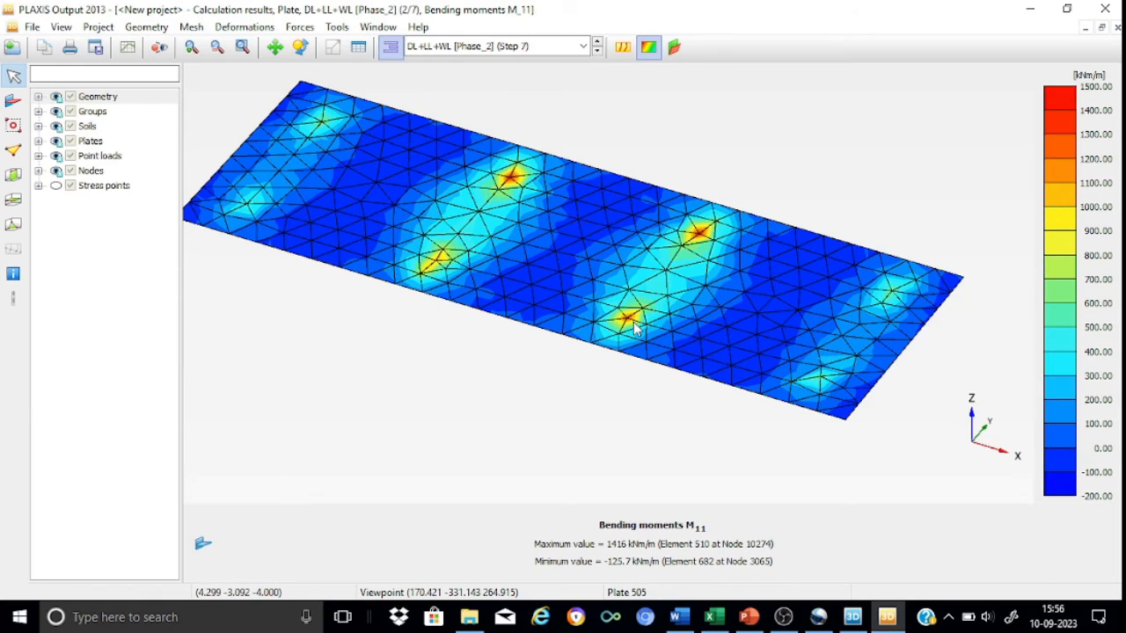
# - Plot the base plate's bending moments M22, followed by its shear forces Q12
pyautogui.click(299, 27)
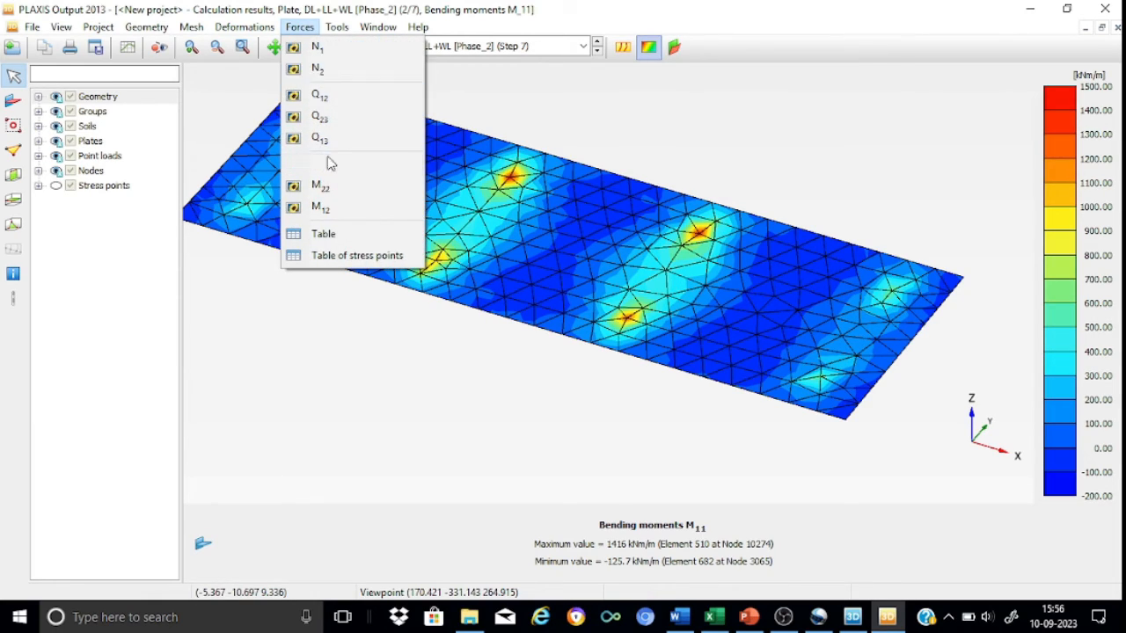
pyautogui.click(327, 184)
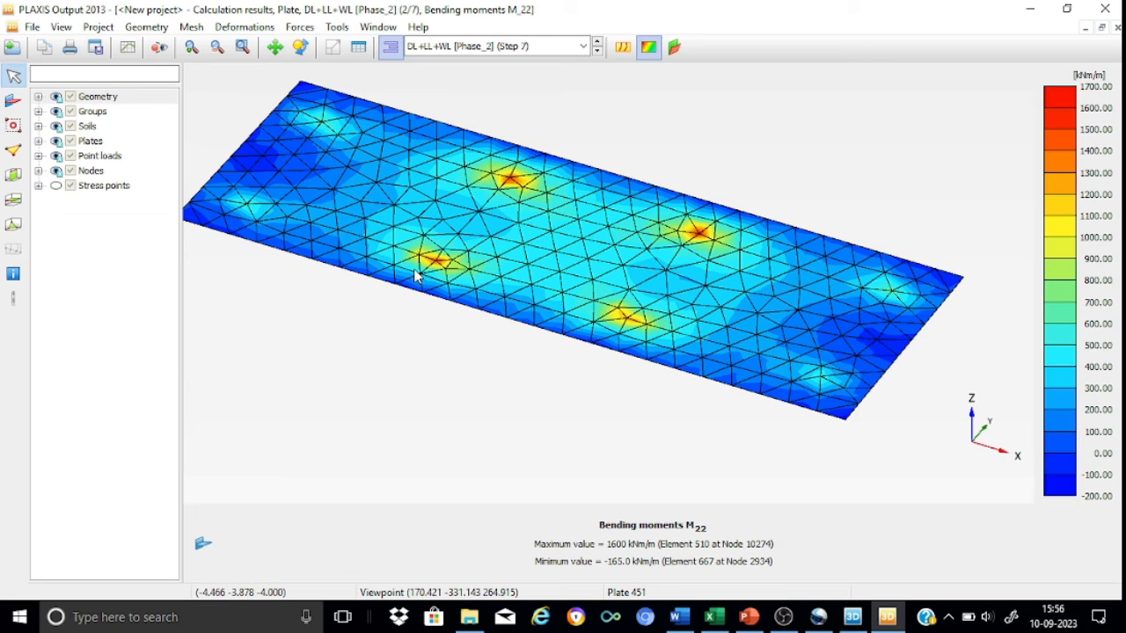
pyautogui.click(295, 28)
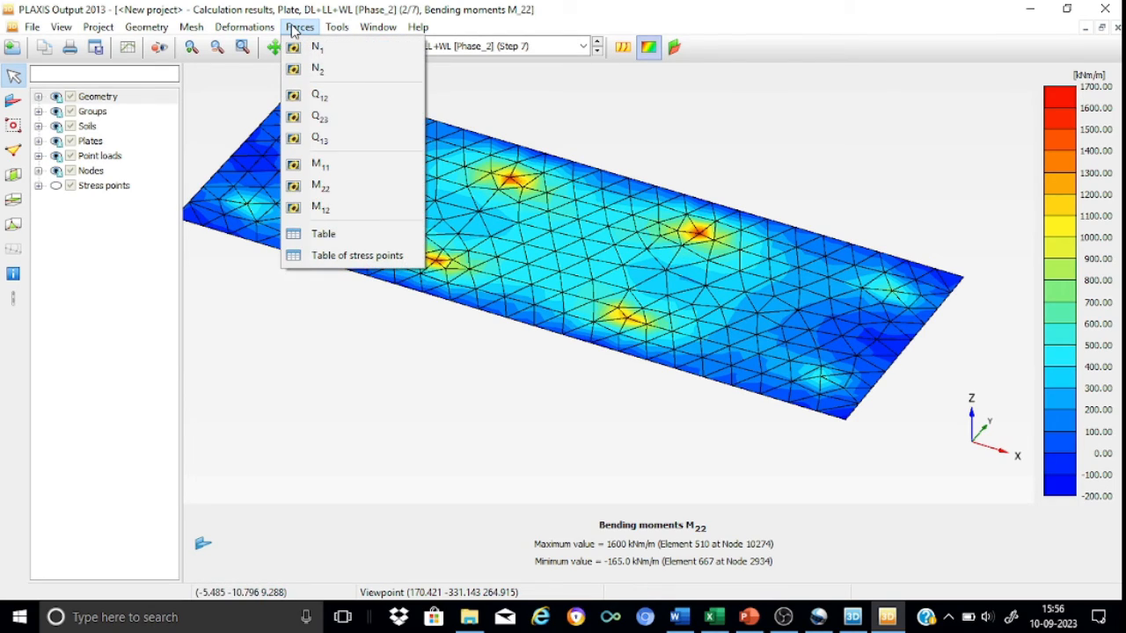
pyautogui.click(324, 96)
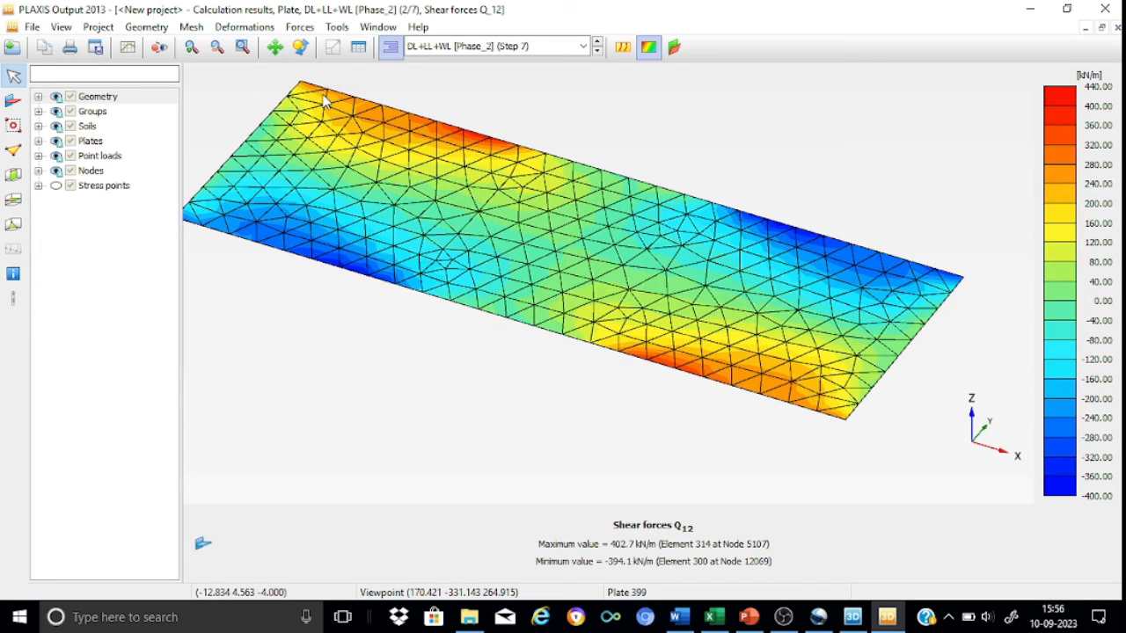